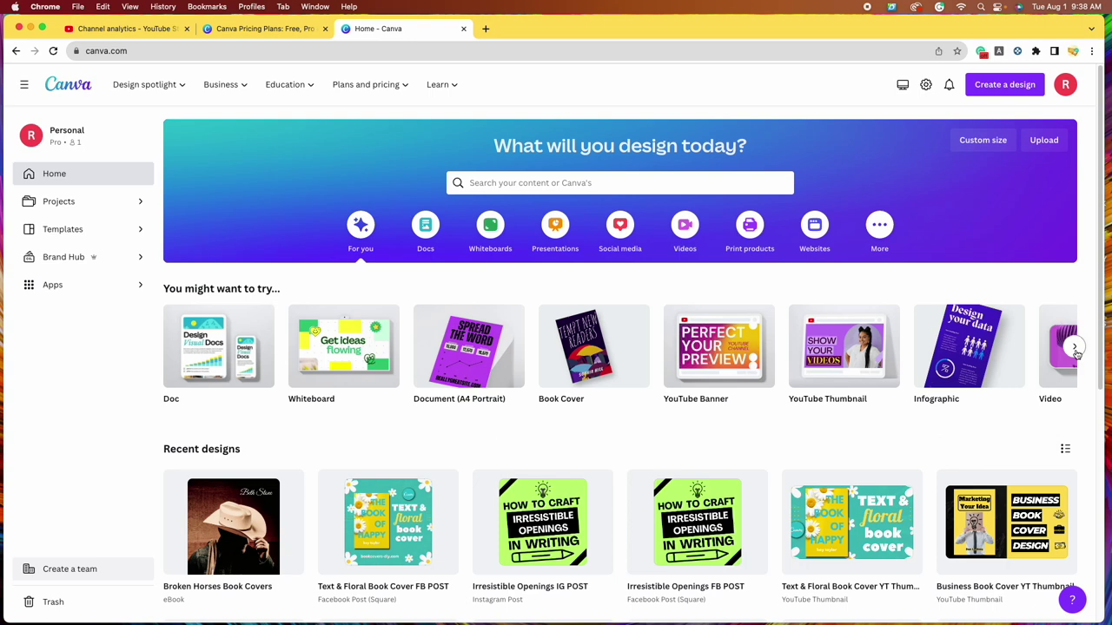
Step: Search Canva for instagram and open the Instagram Post (Square) template collection
click(1075, 347)
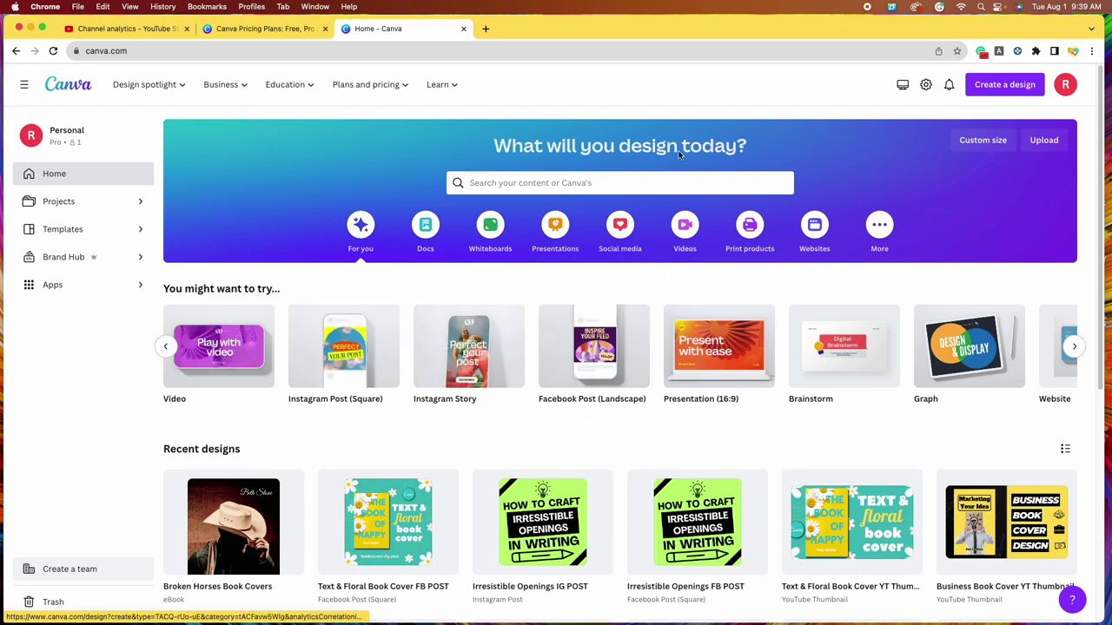
click(644, 184)
text(cnst)
text(agram)
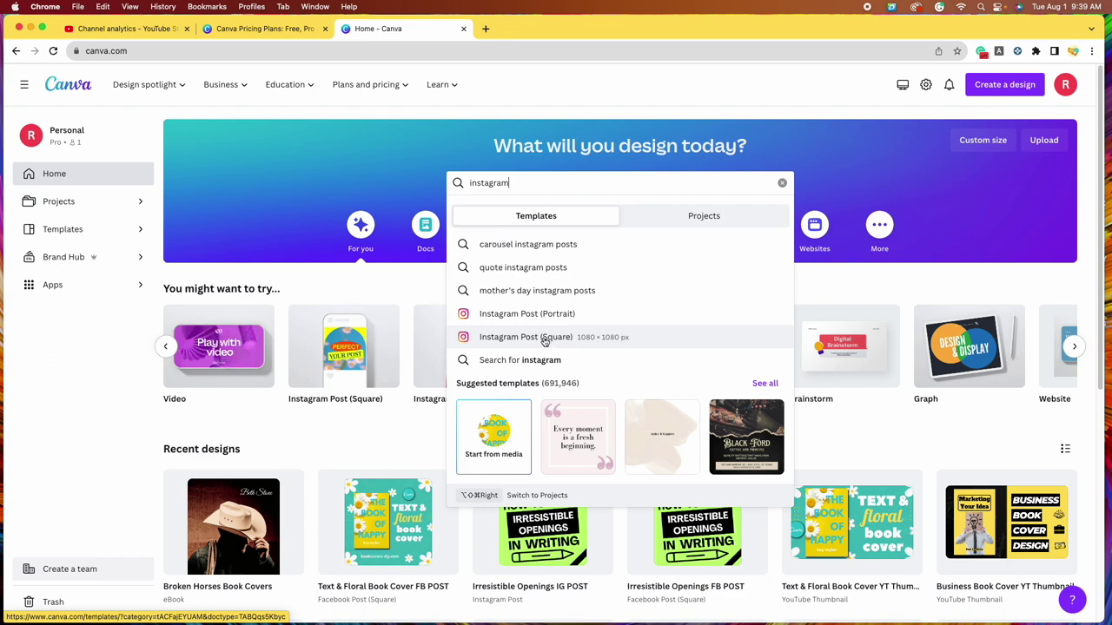
click(544, 341)
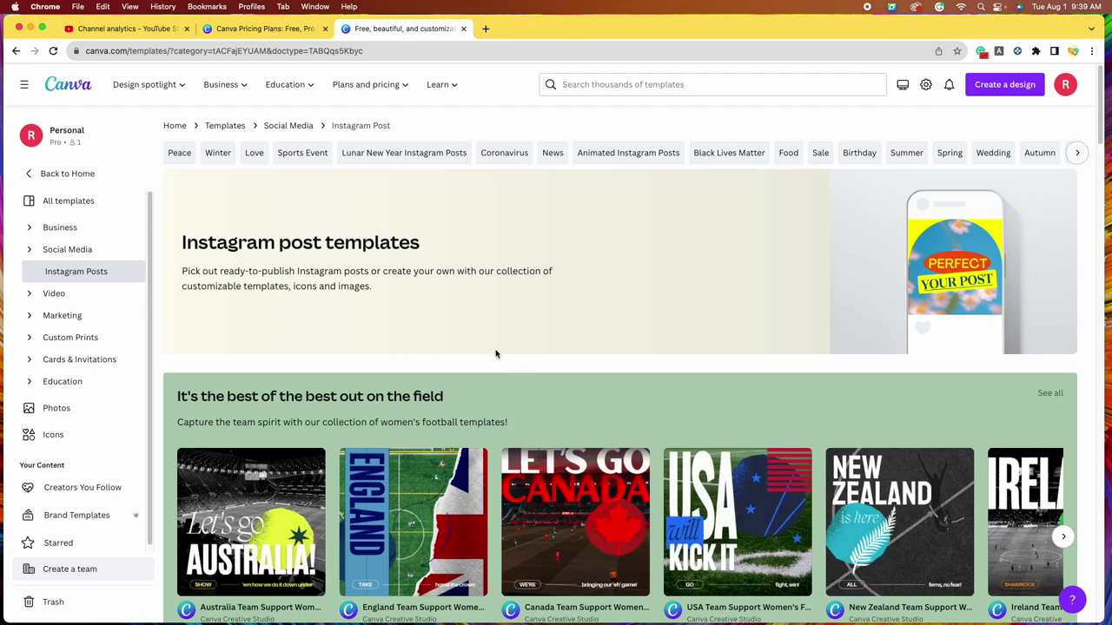
Step: Browse the square Instagram post templates to review the available designs and the blank post option
scroll(587, 407, down, 5)
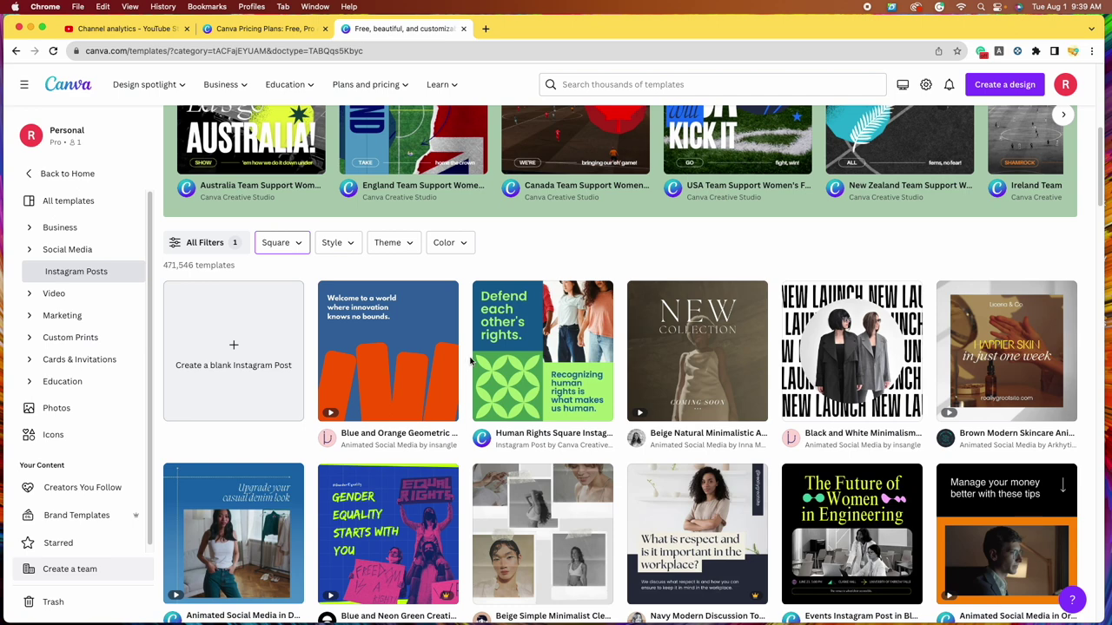
scroll(470, 363, down, 2)
scroll(467, 369, down, 5)
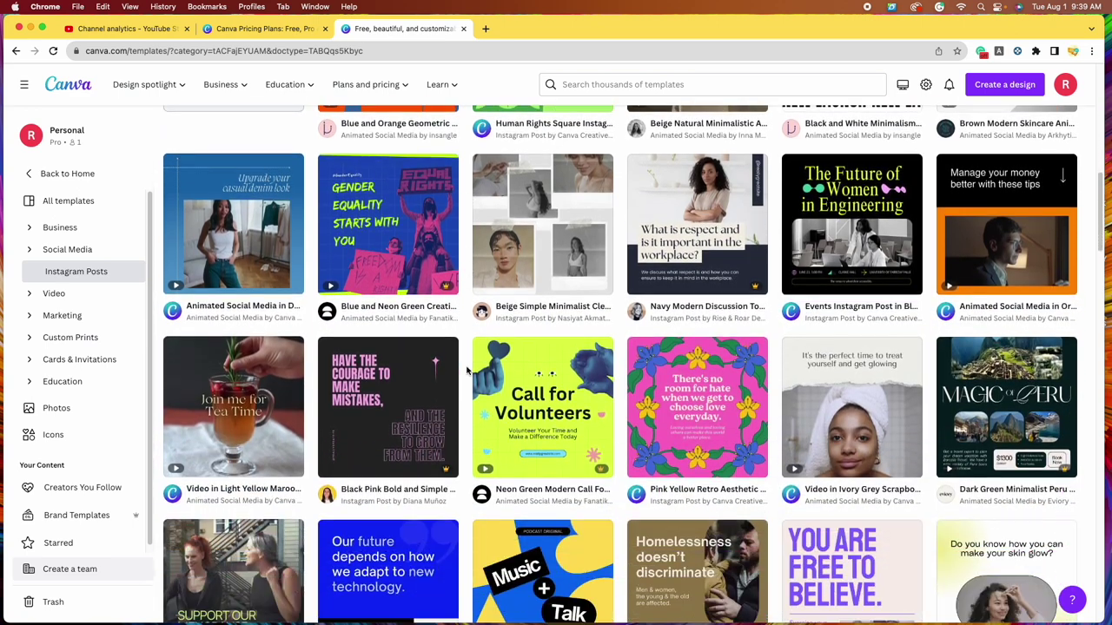
scroll(466, 374, down, 12)
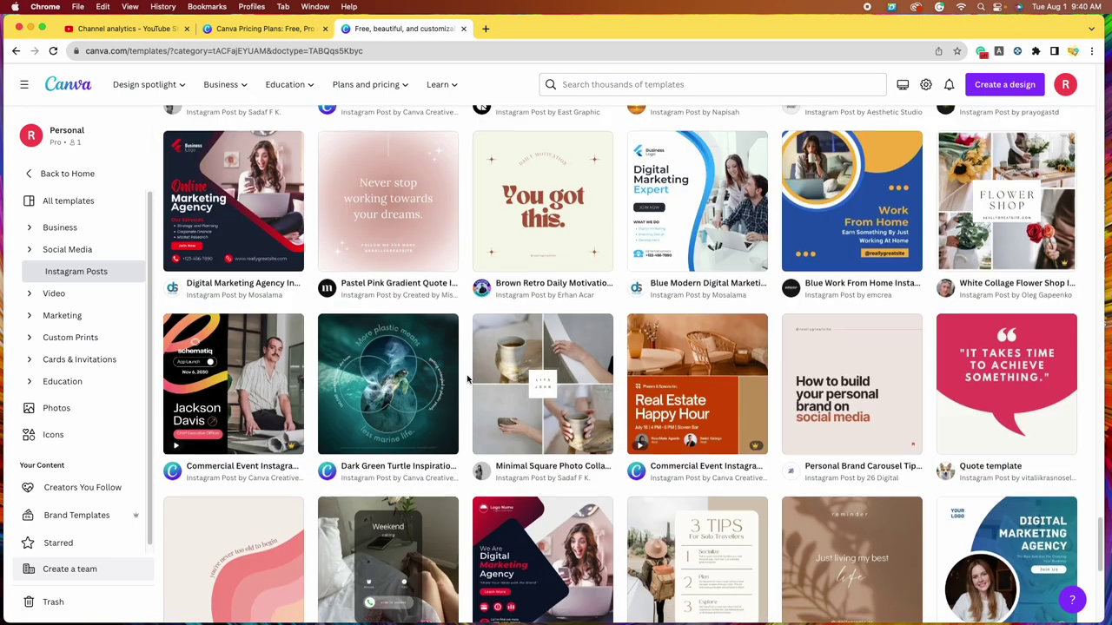
scroll(468, 379, down, 5)
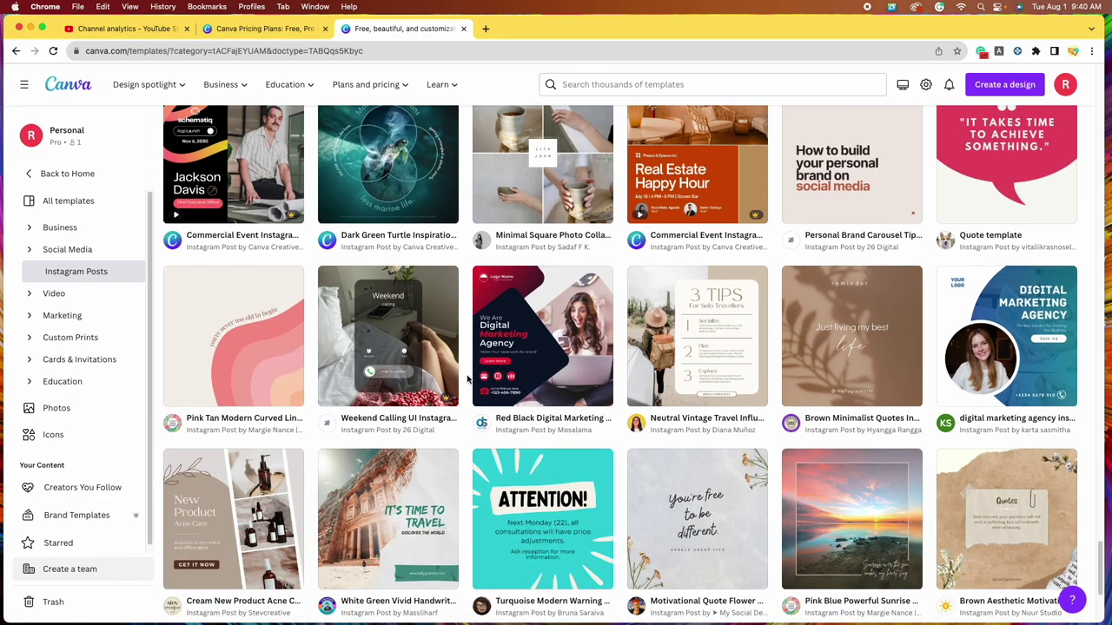
scroll(467, 379, up, 1)
scroll(467, 379, down, 10)
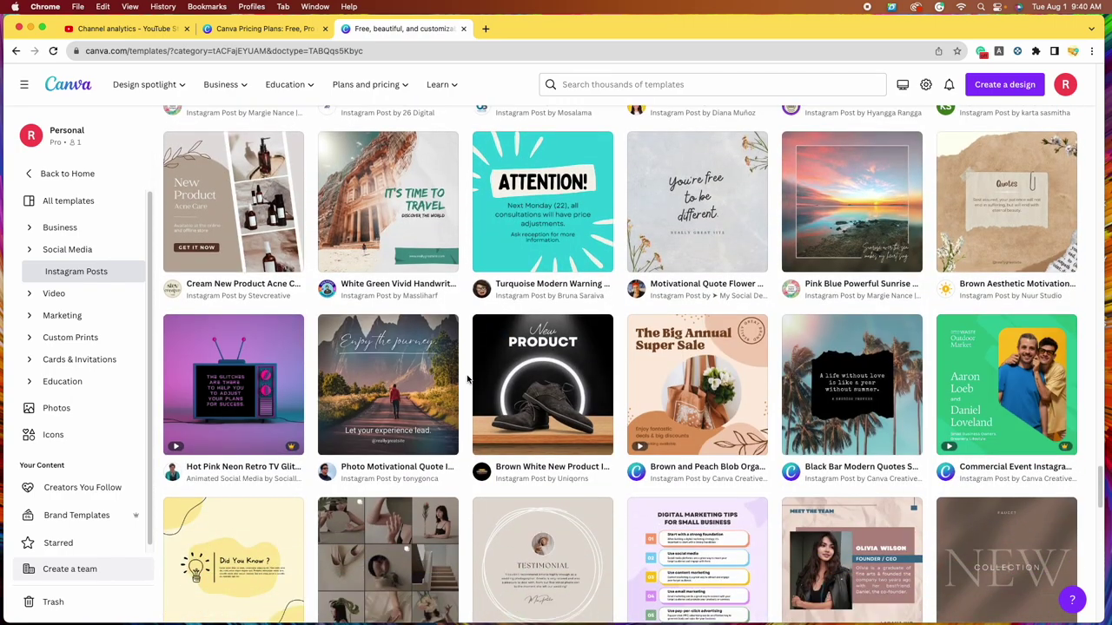
scroll(469, 377, down, 15)
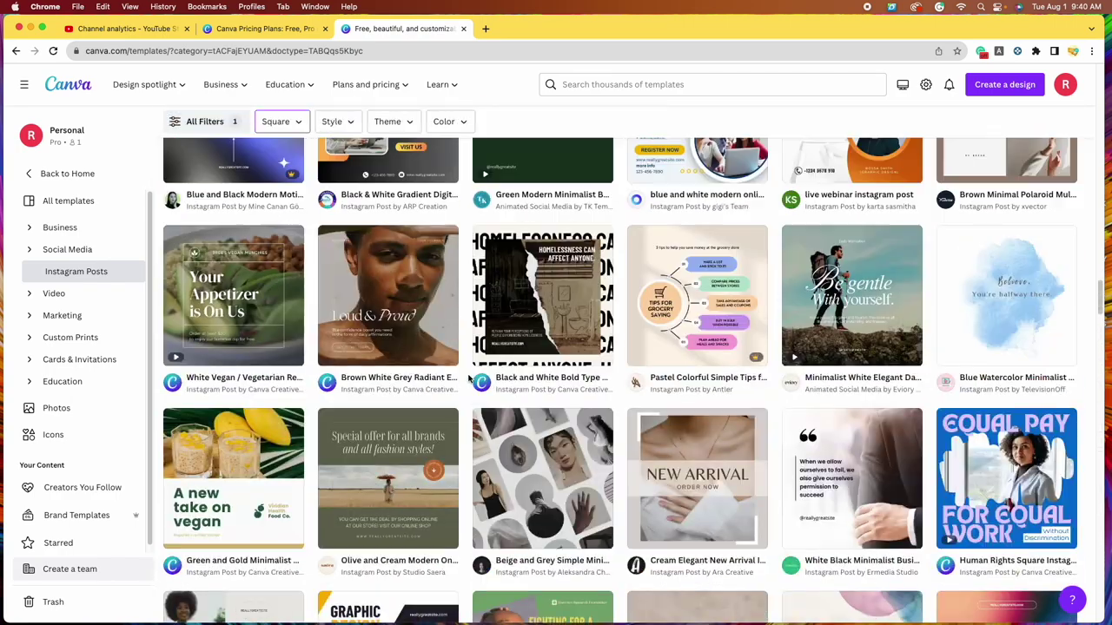
scroll(469, 377, up, 20)
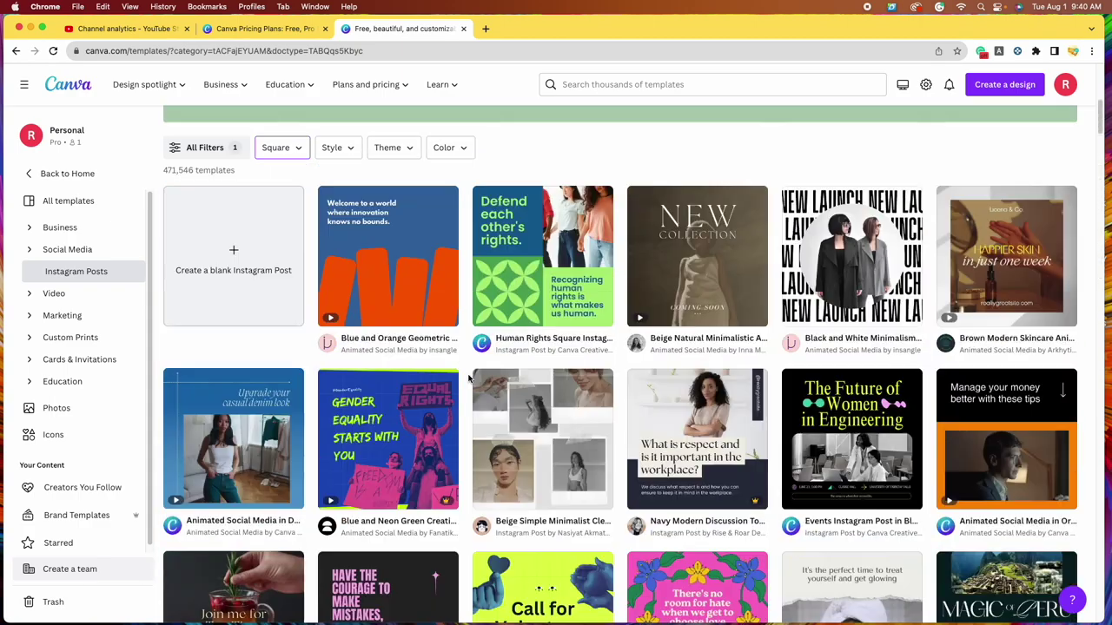
scroll(327, 354, down, 3)
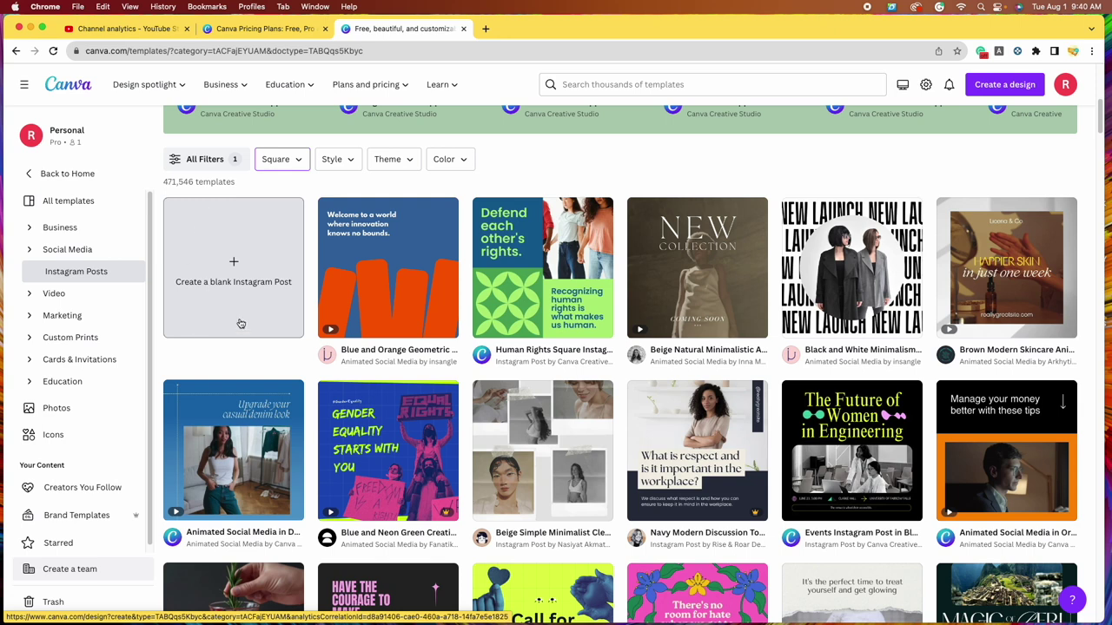
Step: Create a blank Instagram post and look through the templates offered in the editor
click(250, 292)
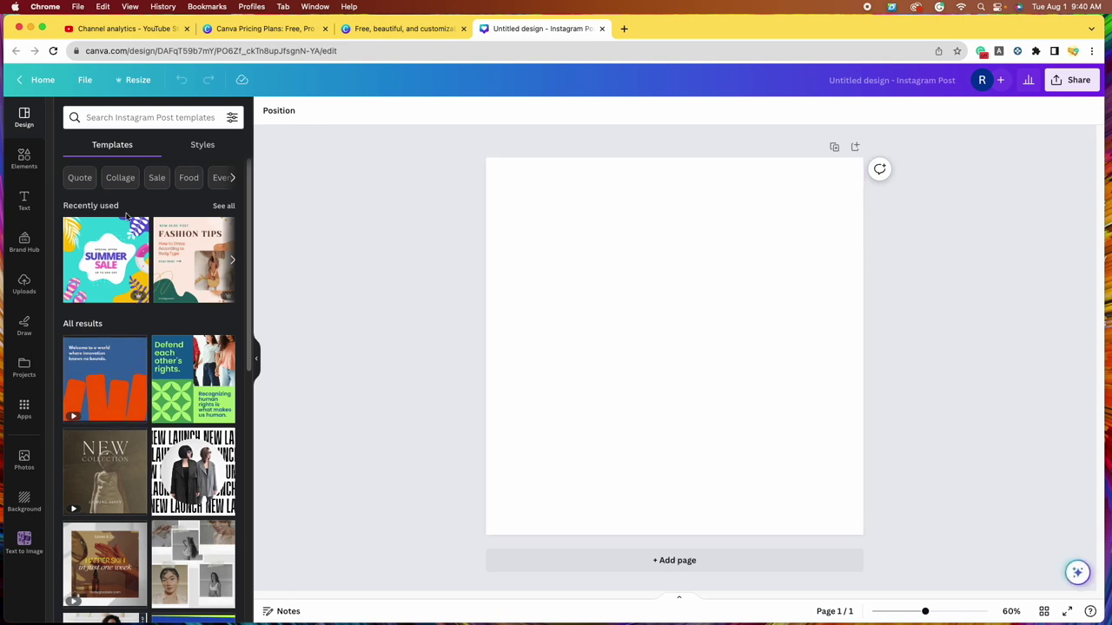
scroll(139, 471, down, 2)
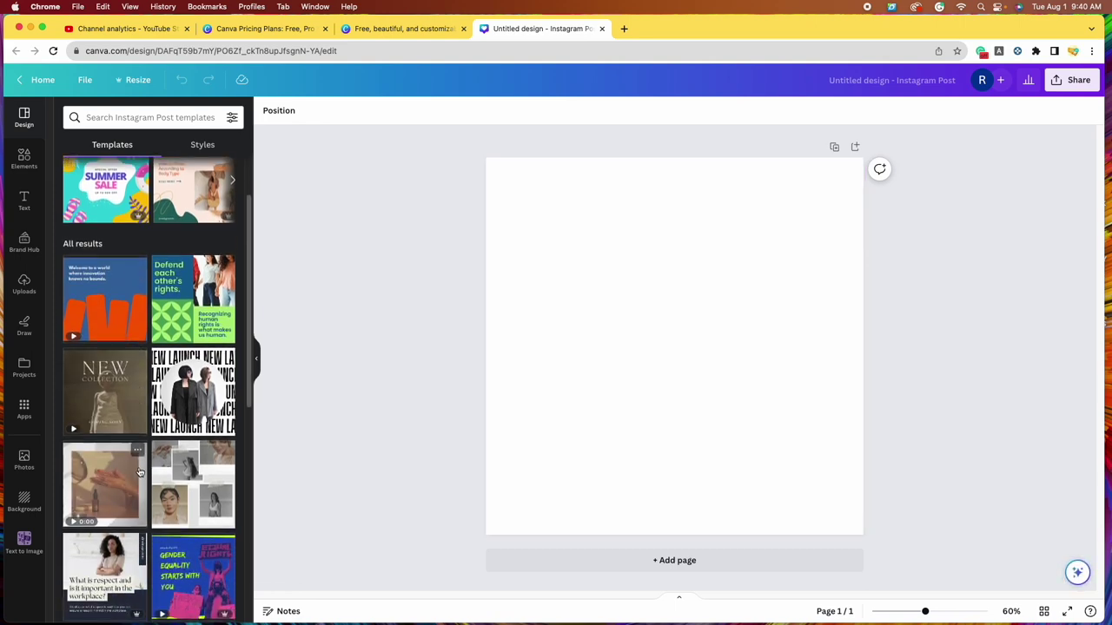
scroll(152, 487, down, 5)
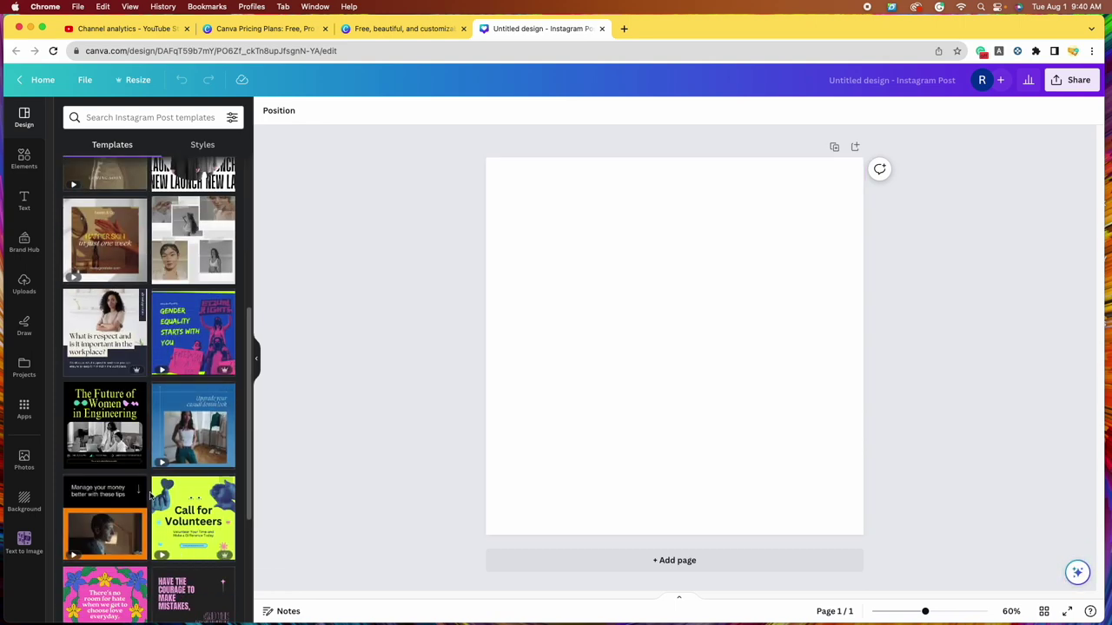
scroll(139, 495, up, 10)
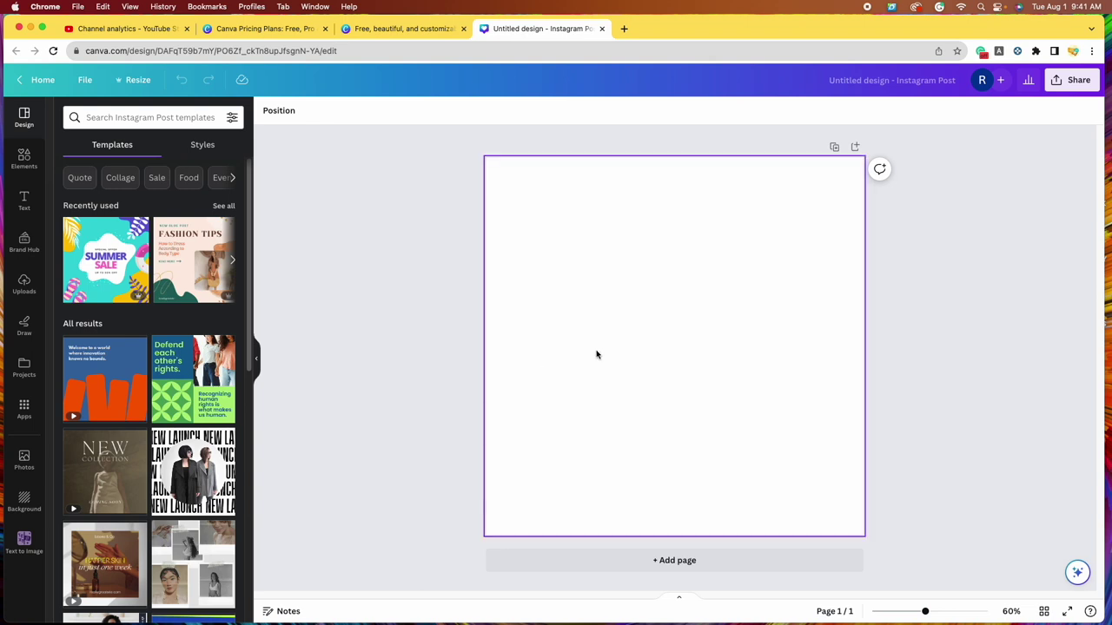
Step: Change the blank page's background to a custom solid color, a very pale warm cream
click(667, 342)
click(268, 112)
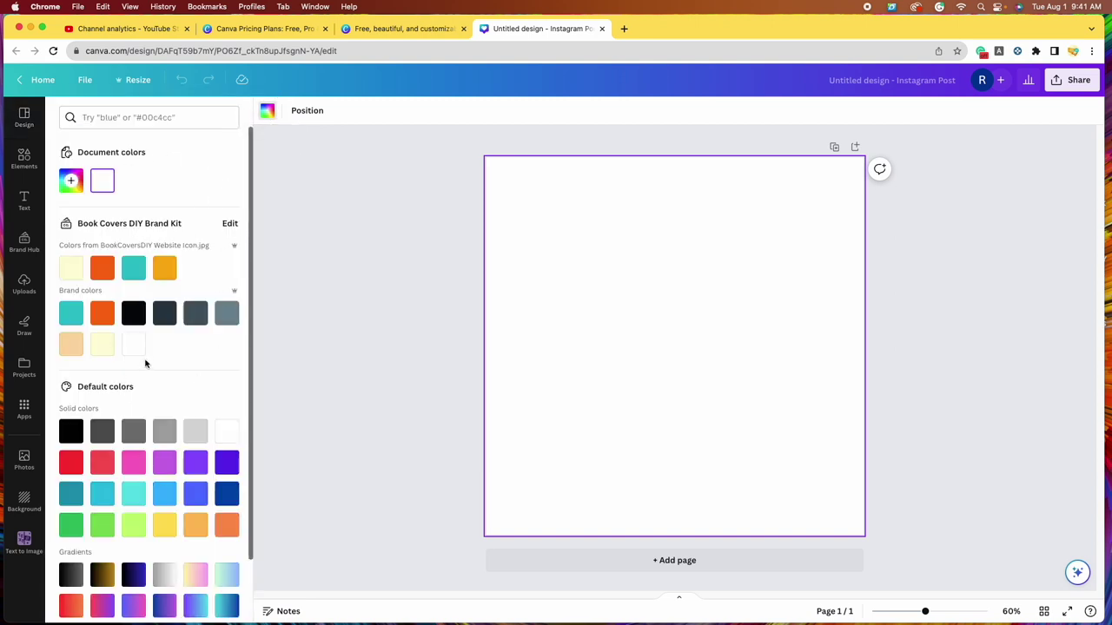
scroll(179, 384, down, 2)
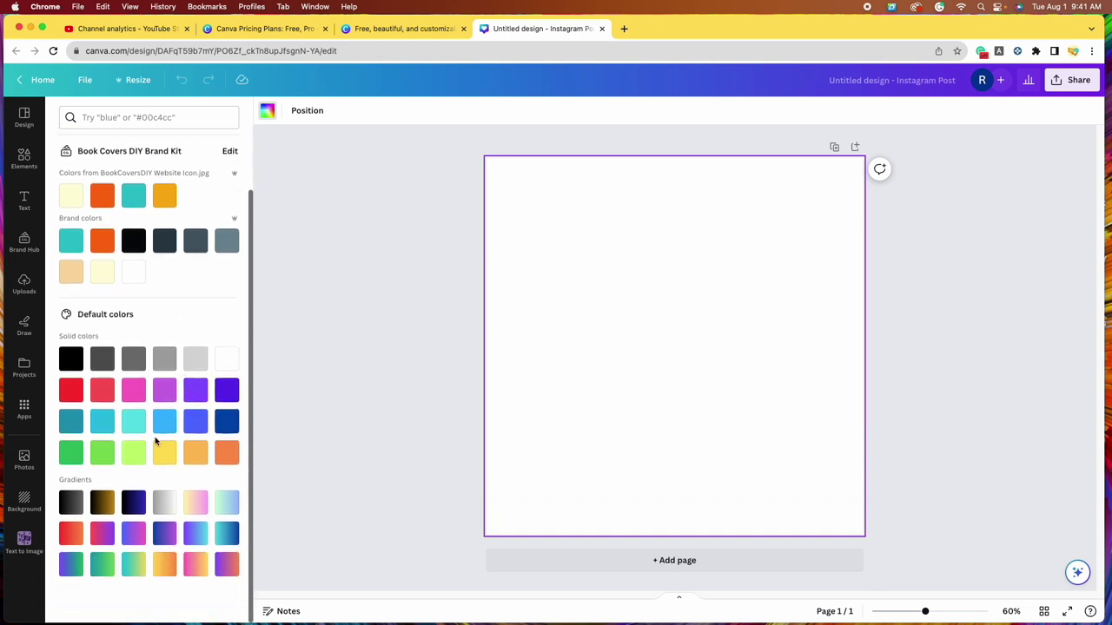
scroll(159, 500, up, 2)
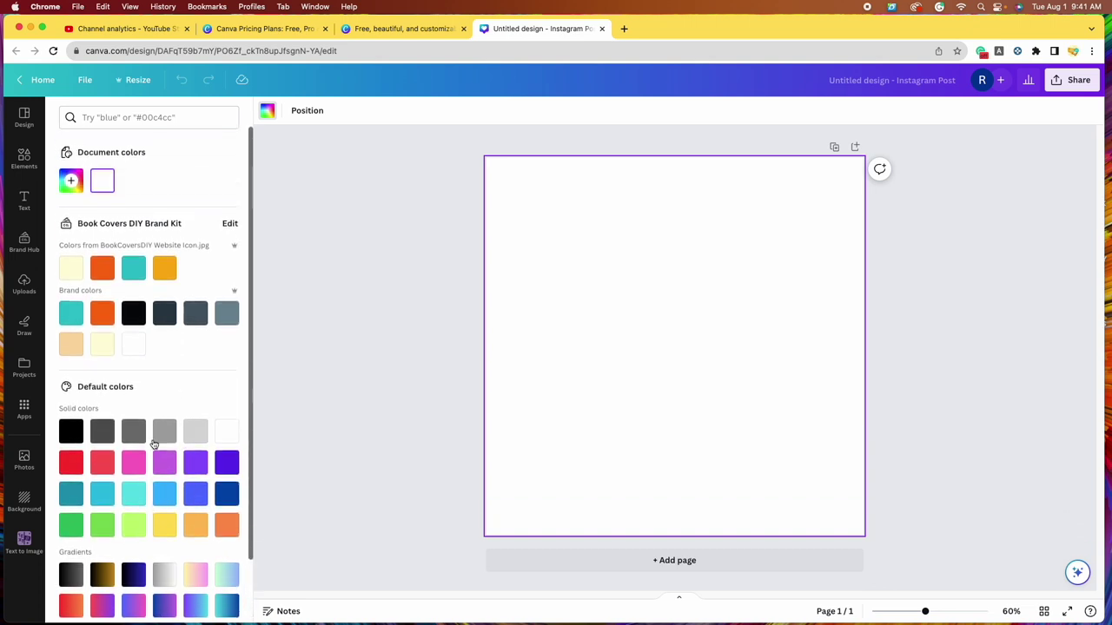
click(72, 181)
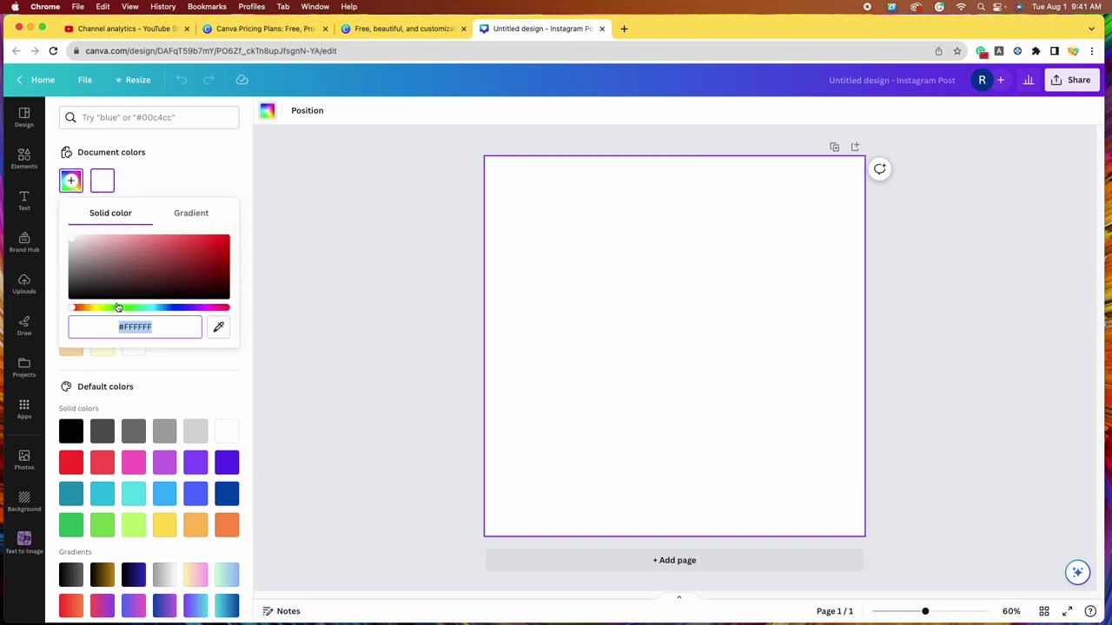
mouse_move(75, 308)
mouse_down()
mouse_move(103, 312)
mouse_move(90, 309)
mouse_up()
drag(72, 244, 168, 240)
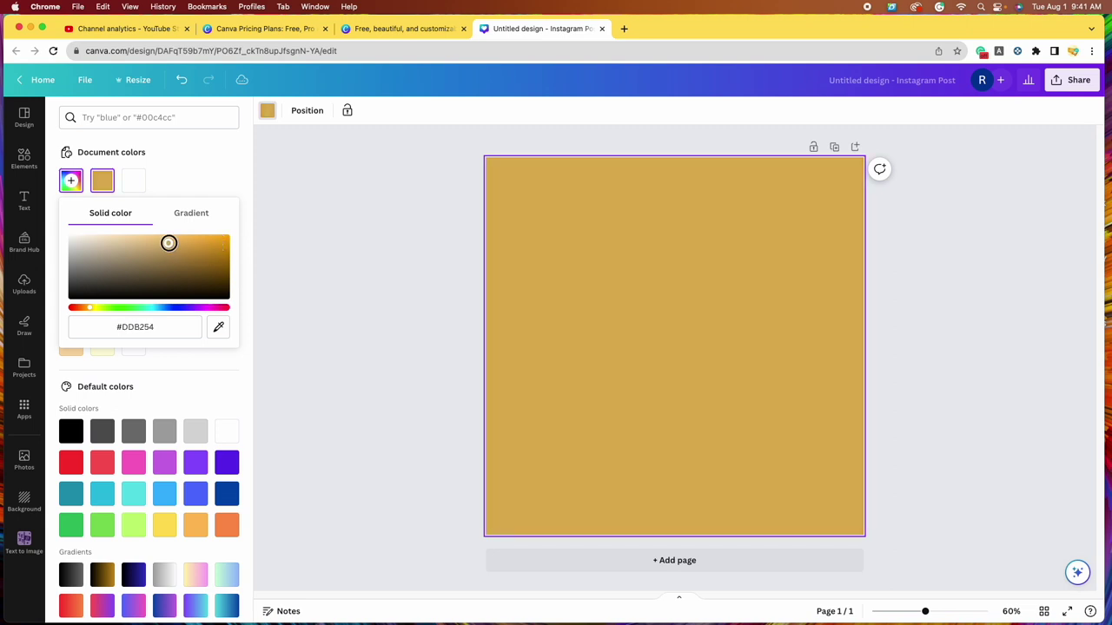
click(215, 178)
scroll(228, 376, down, 2)
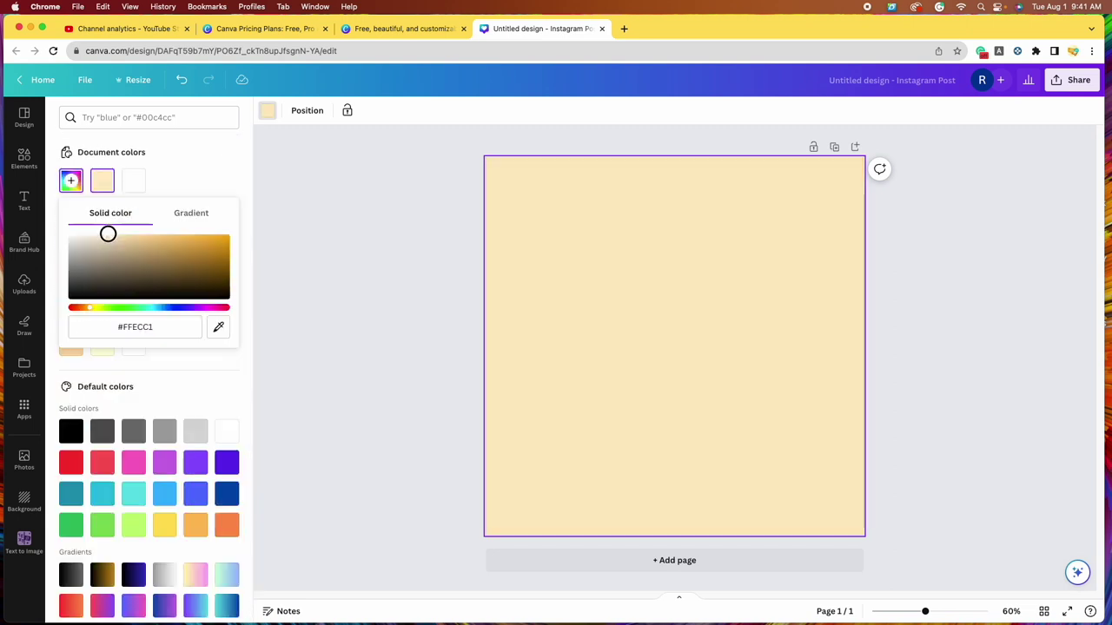
drag(107, 231, 87, 231)
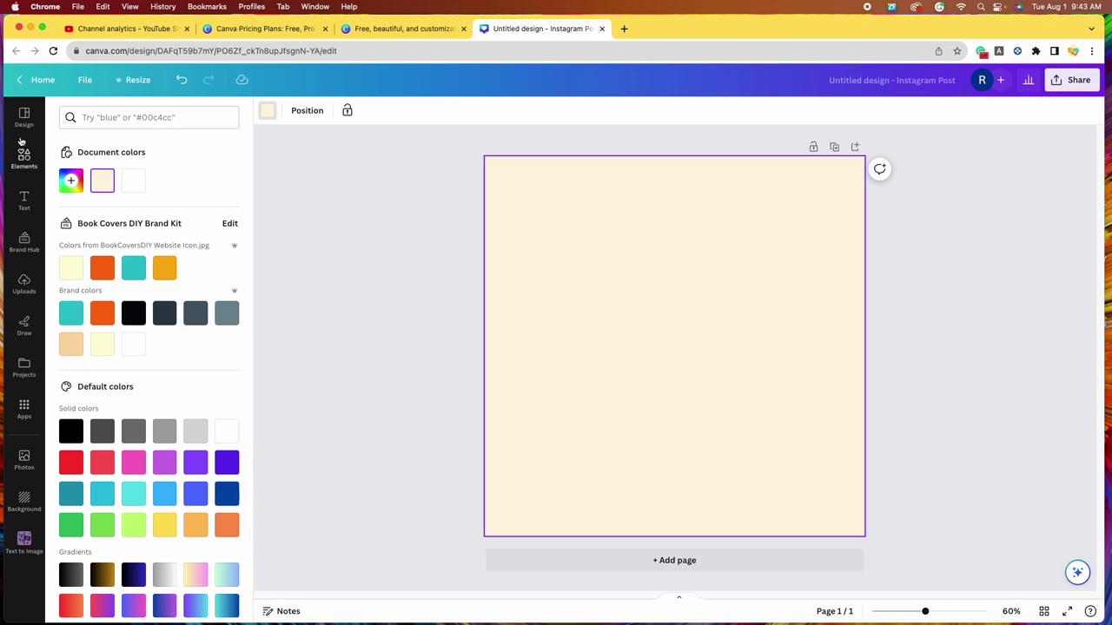
Step: Upload 1.png and 2.png from the Broken Horses book covers folder
click(23, 284)
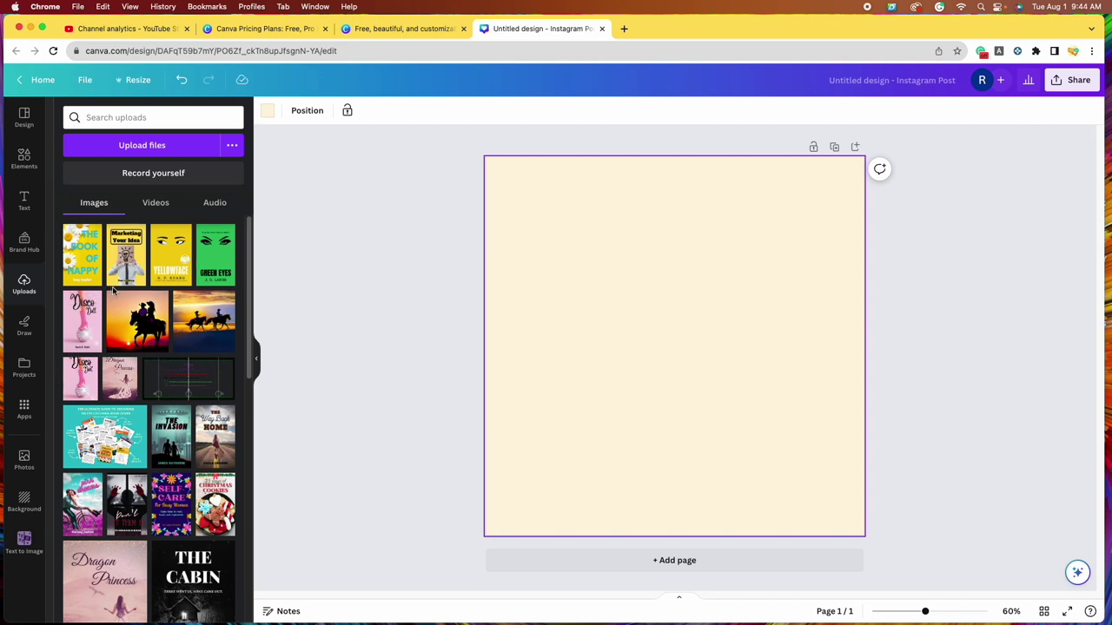
click(148, 148)
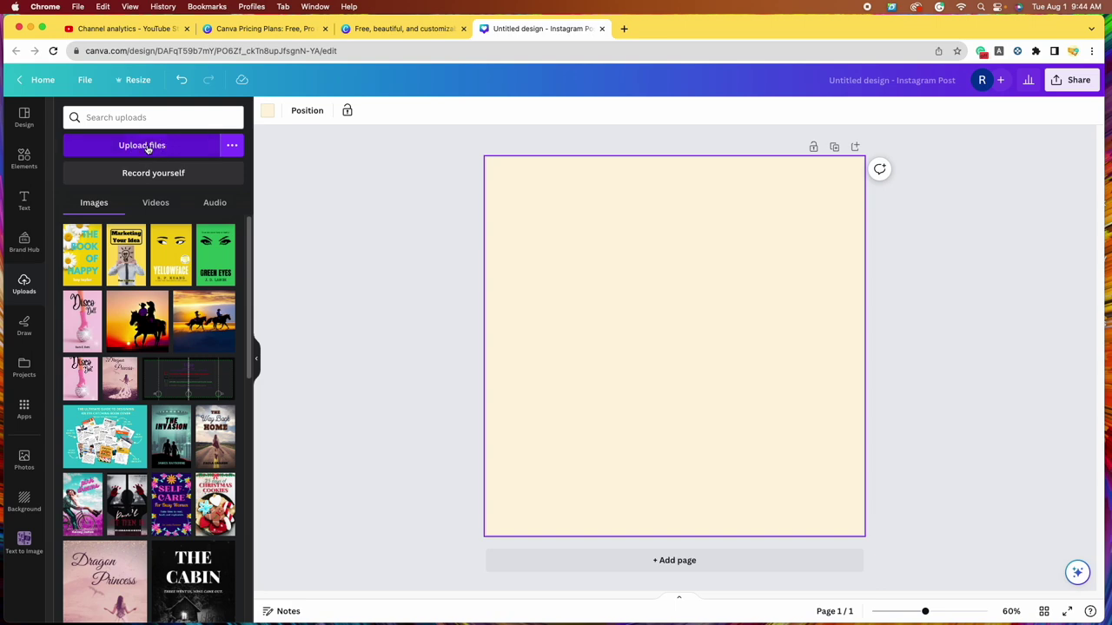
double_click(337, 214)
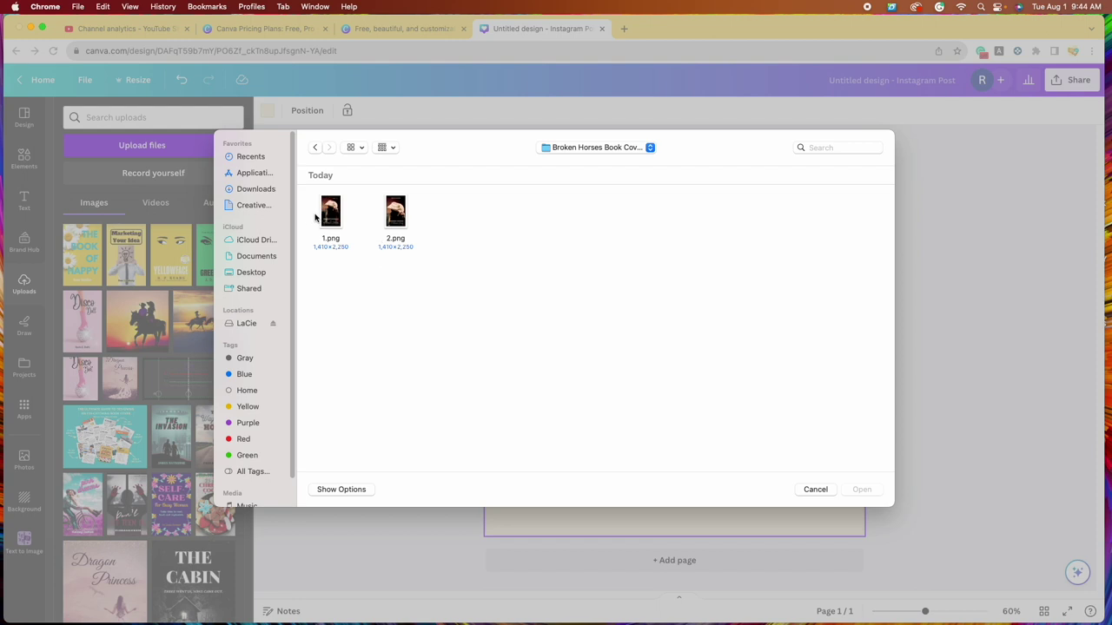
drag(316, 217, 396, 217)
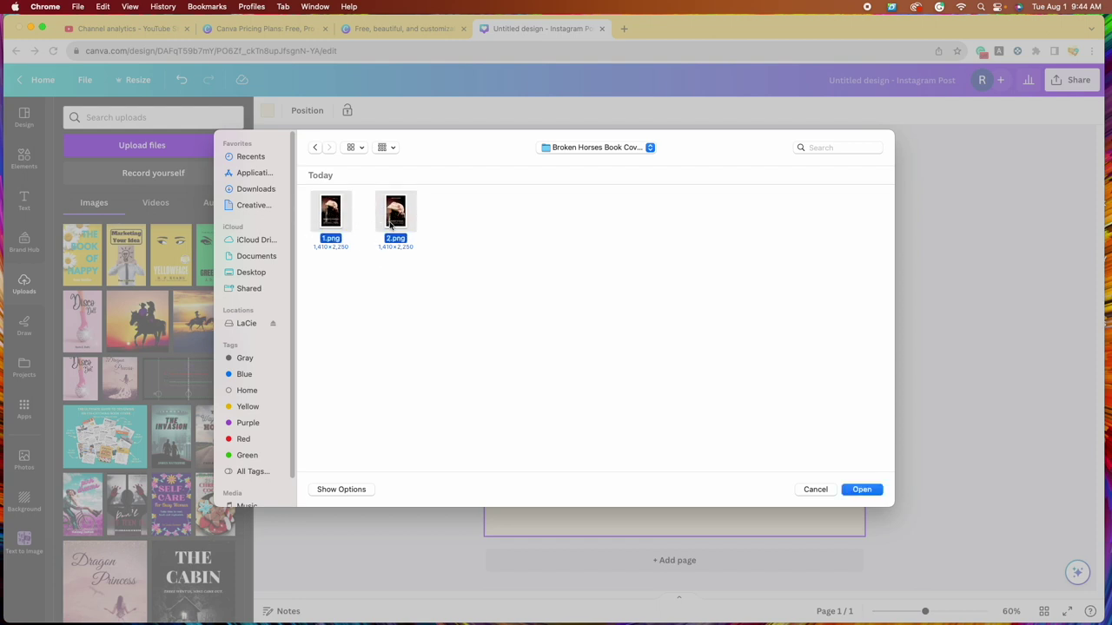
click(863, 490)
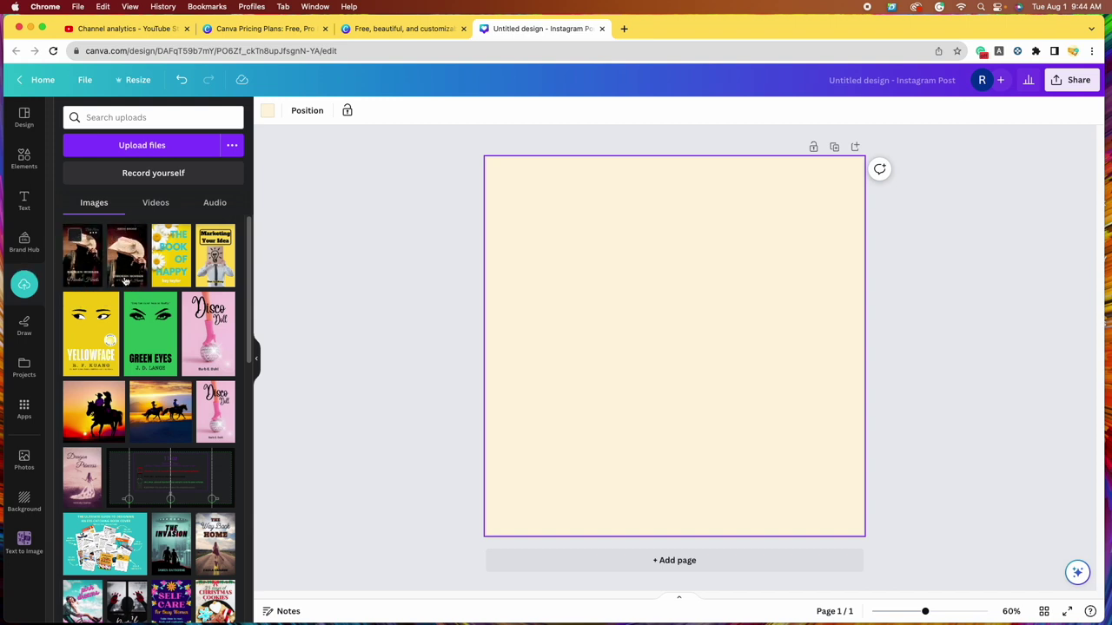
Step: Add the uploaded cover with the script author name, shrink it to about 360 by 575, and place it in the page's upper left area
click(83, 263)
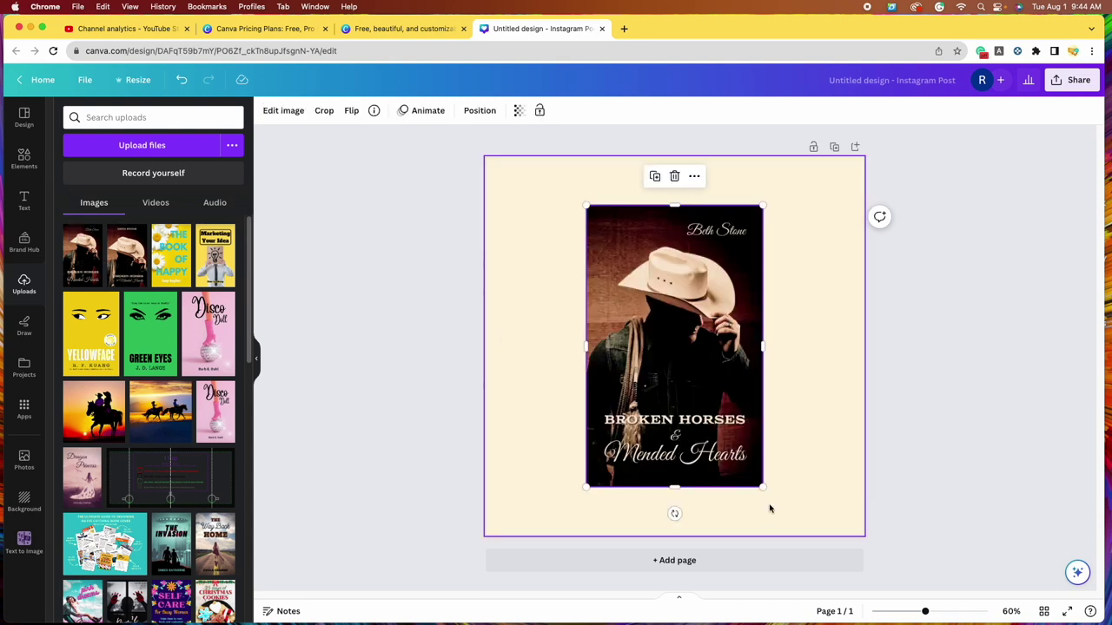
drag(764, 486, 694, 416)
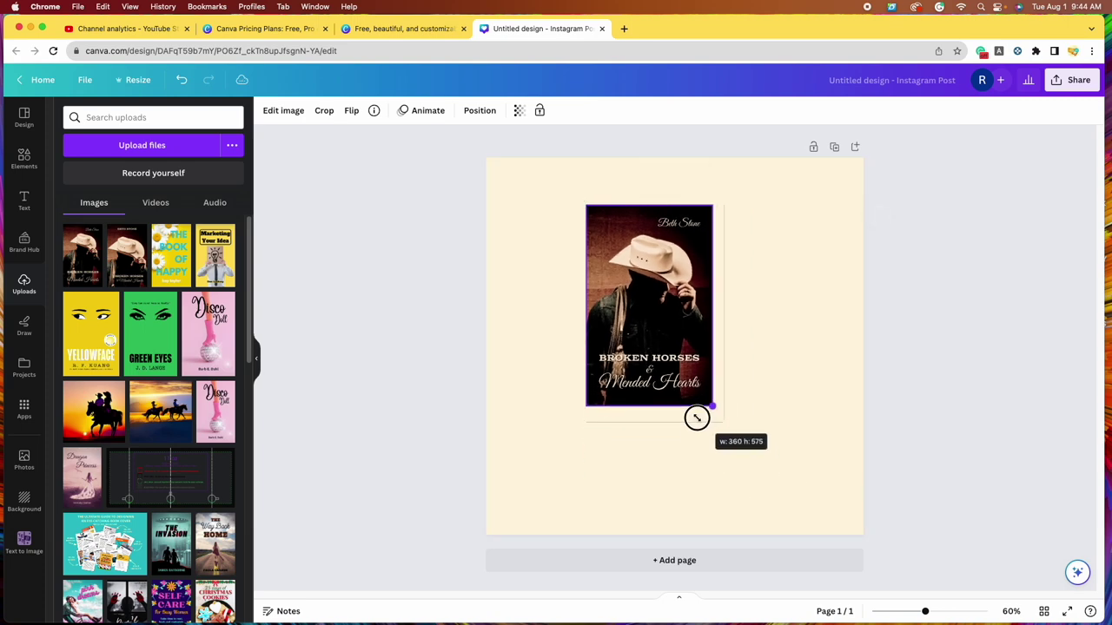
drag(658, 317, 595, 309)
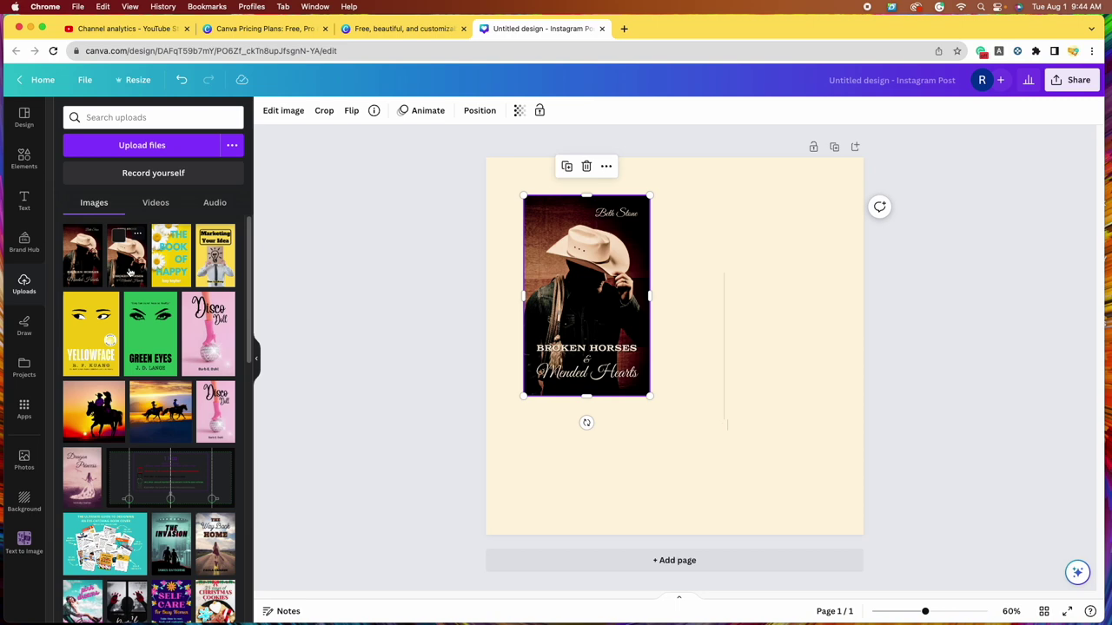
Step: Add the other uploaded cover, scale it to match the first one, and align it beside that cover in the page's upper right area
click(129, 272)
drag(708, 365, 797, 361)
drag(851, 476, 807, 385)
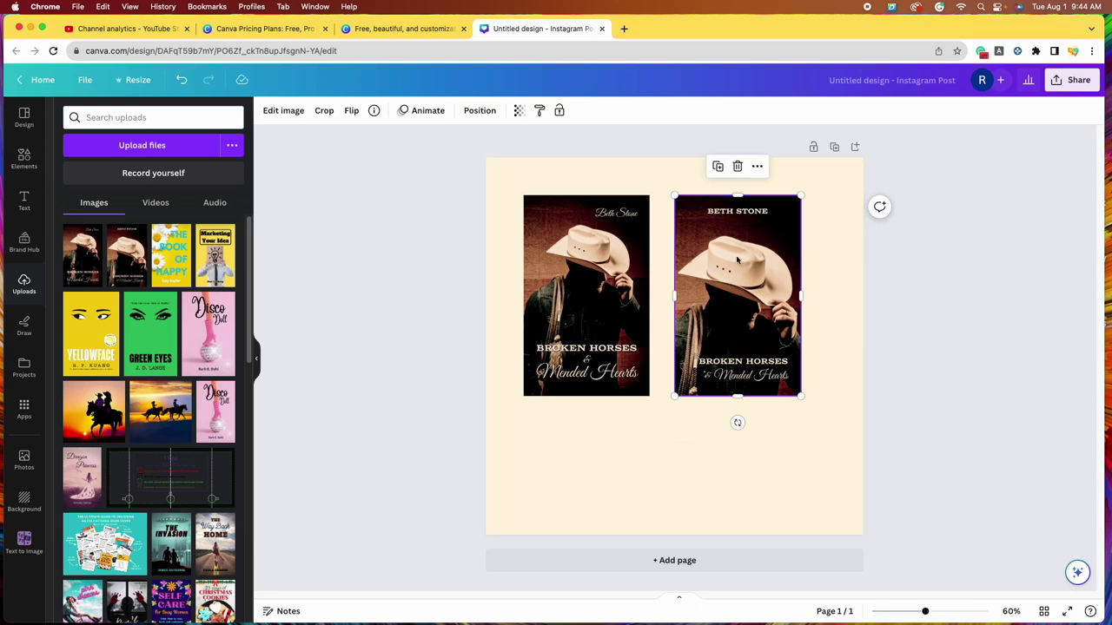
drag(754, 271, 780, 271)
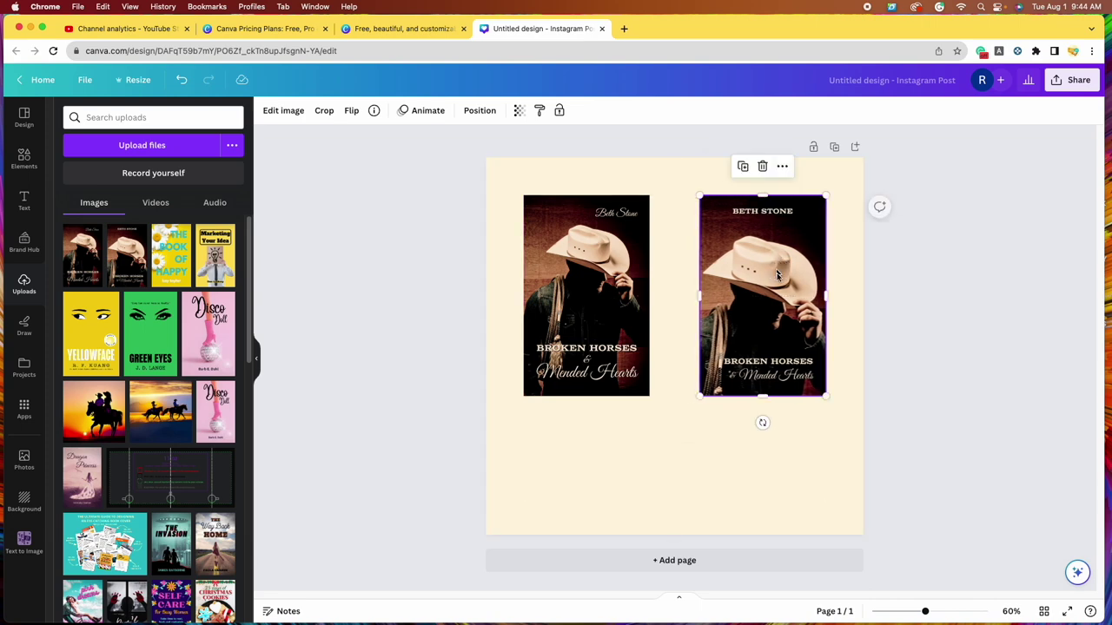
Step: Move the second cover straight down into the page's lower right area, diagonally offset from the first cover
click(749, 251)
drag(766, 305, 770, 355)
drag(768, 383, 766, 404)
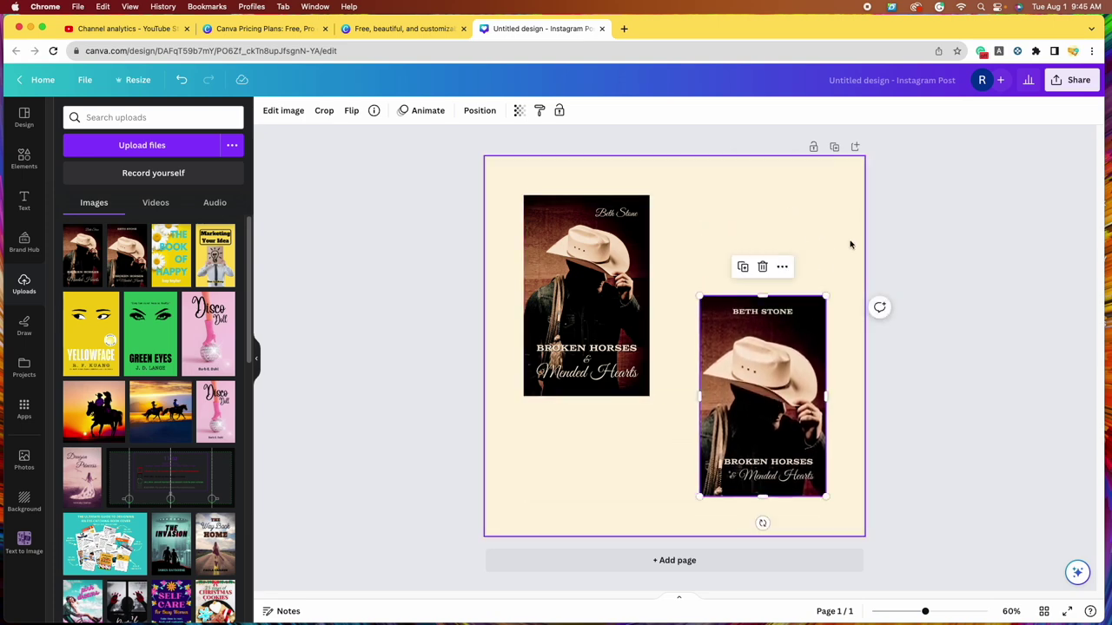
click(973, 261)
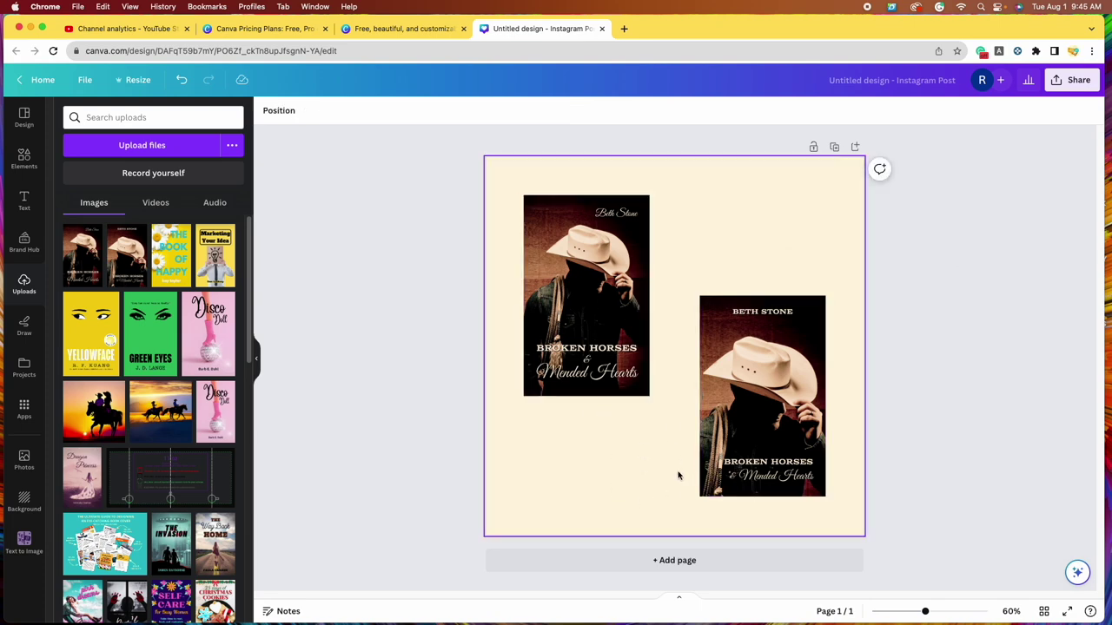
Step: Add a Drop shadow effect to the book cover with the script author name
click(581, 325)
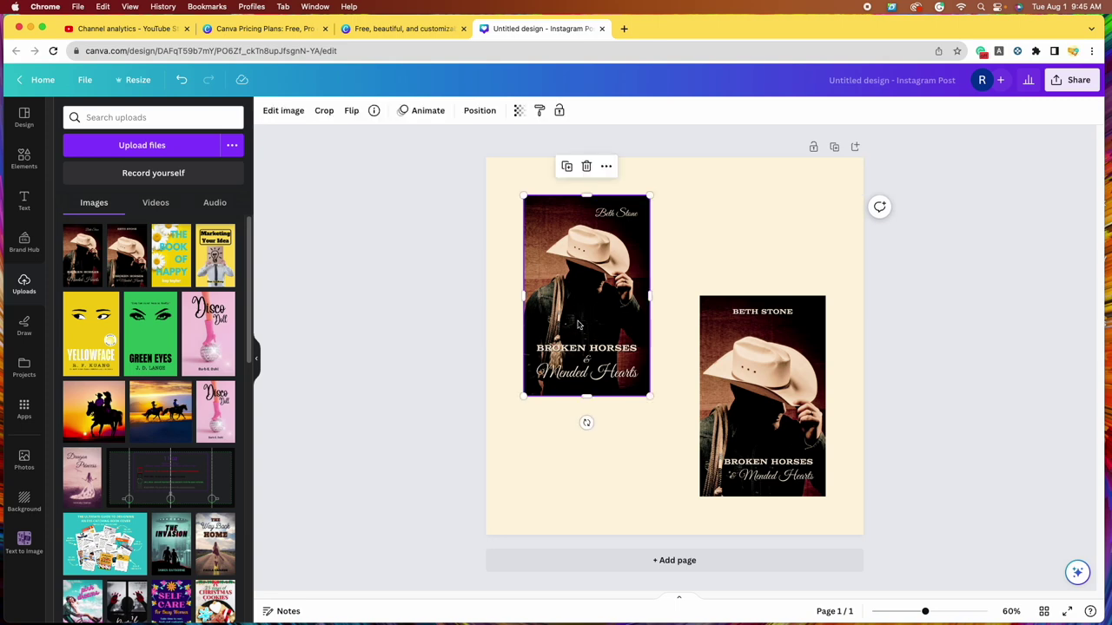
click(283, 111)
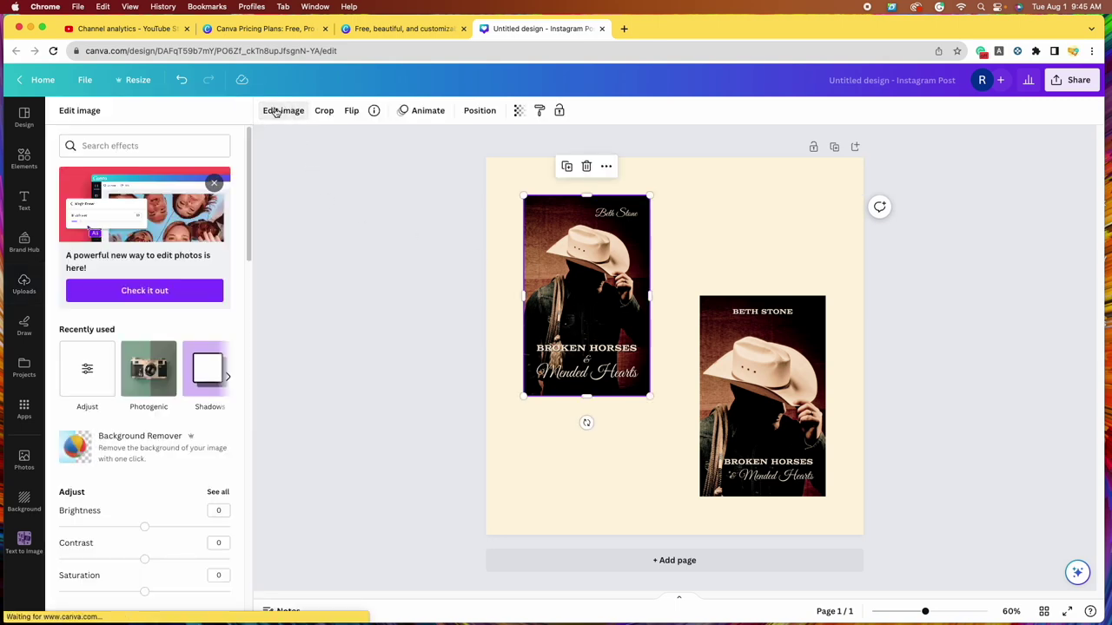
scroll(158, 378, down, 3)
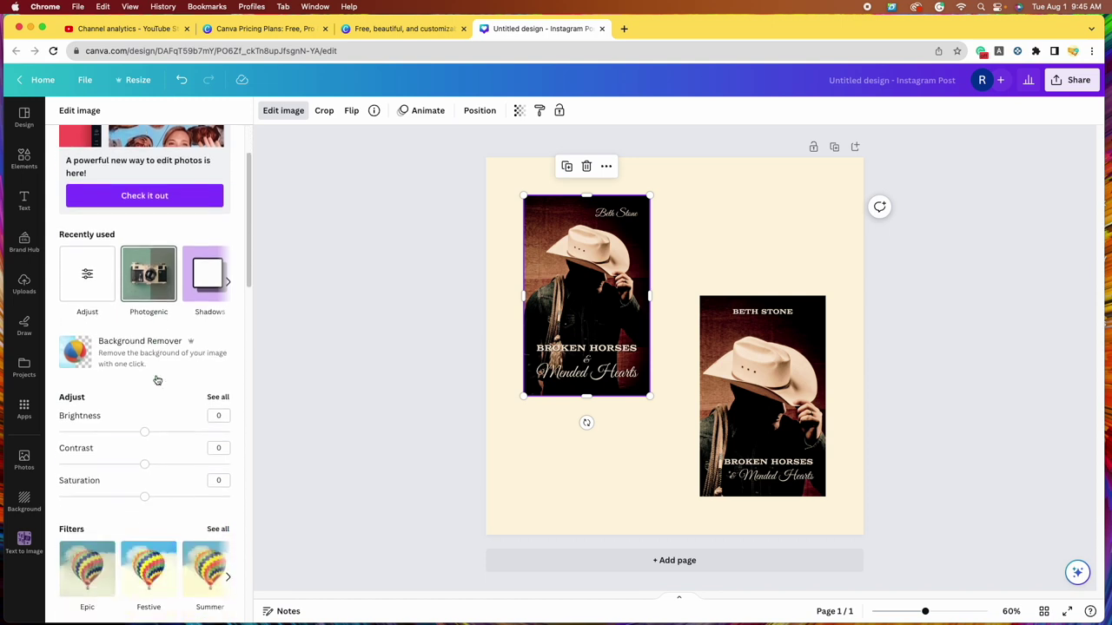
scroll(158, 378, down, 10)
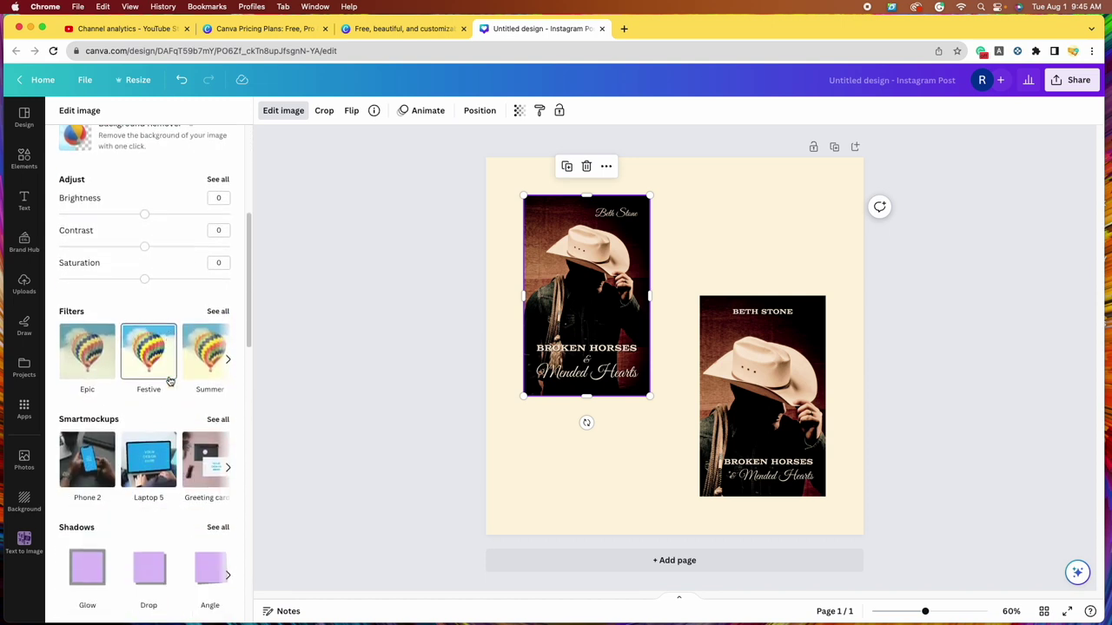
scroll(130, 369, down, 2)
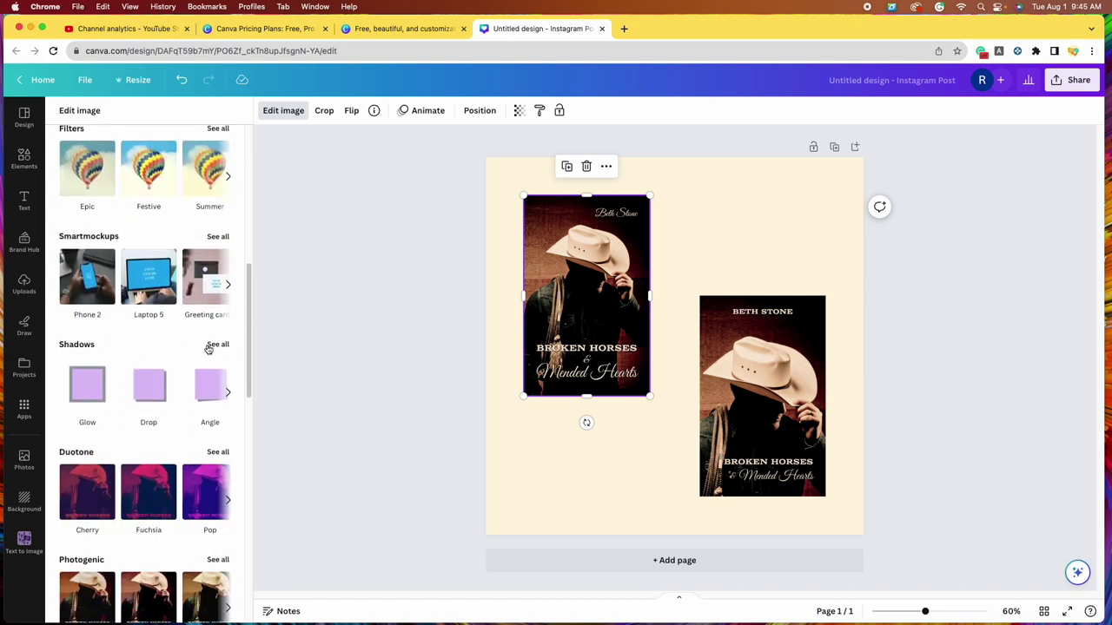
click(218, 344)
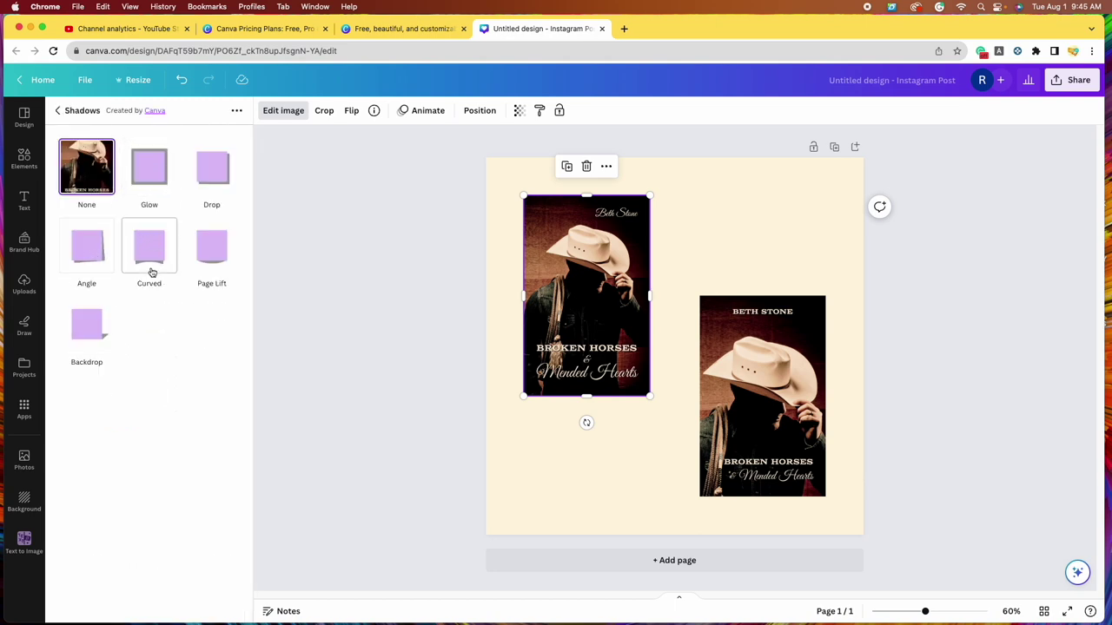
click(220, 178)
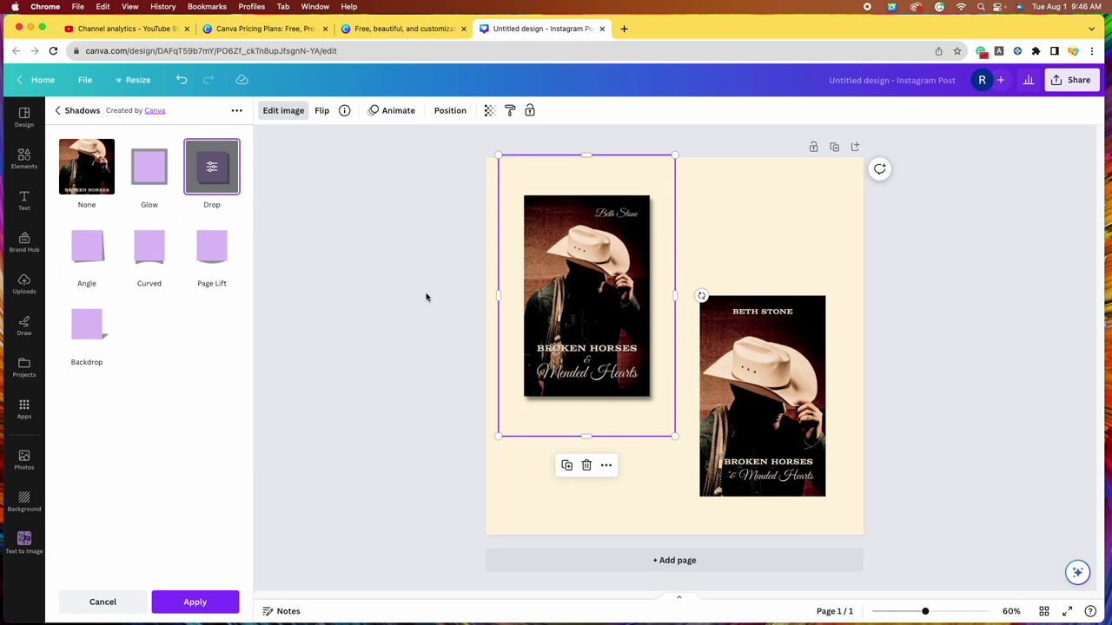
Step: Set the drop shadow's transparency to 75 and apply it to the cover with the script author name
click(212, 169)
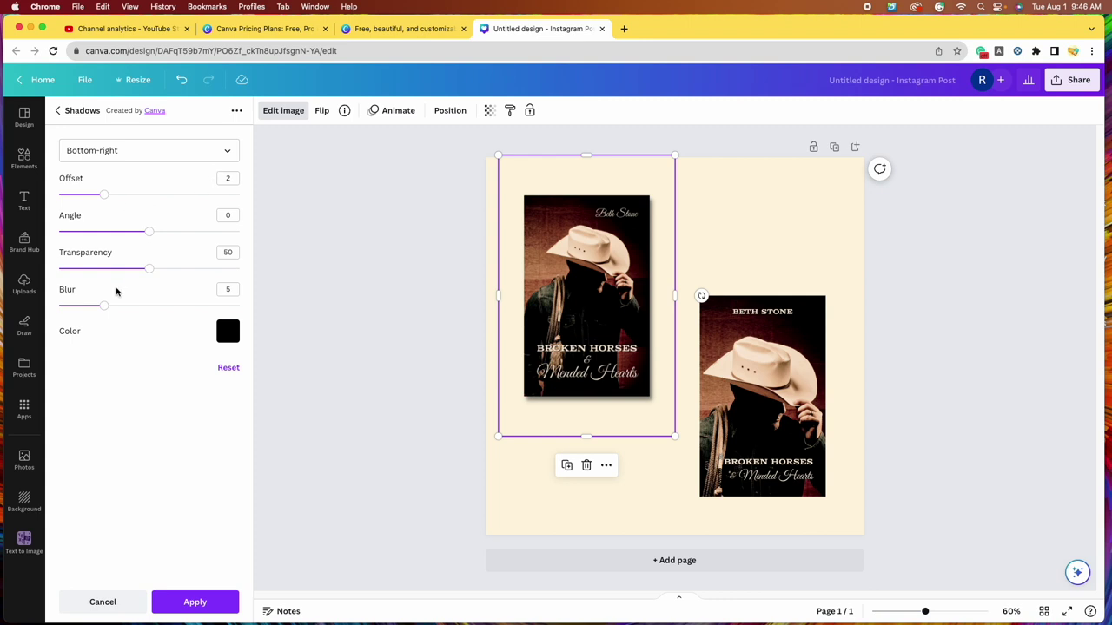
drag(150, 274, 194, 275)
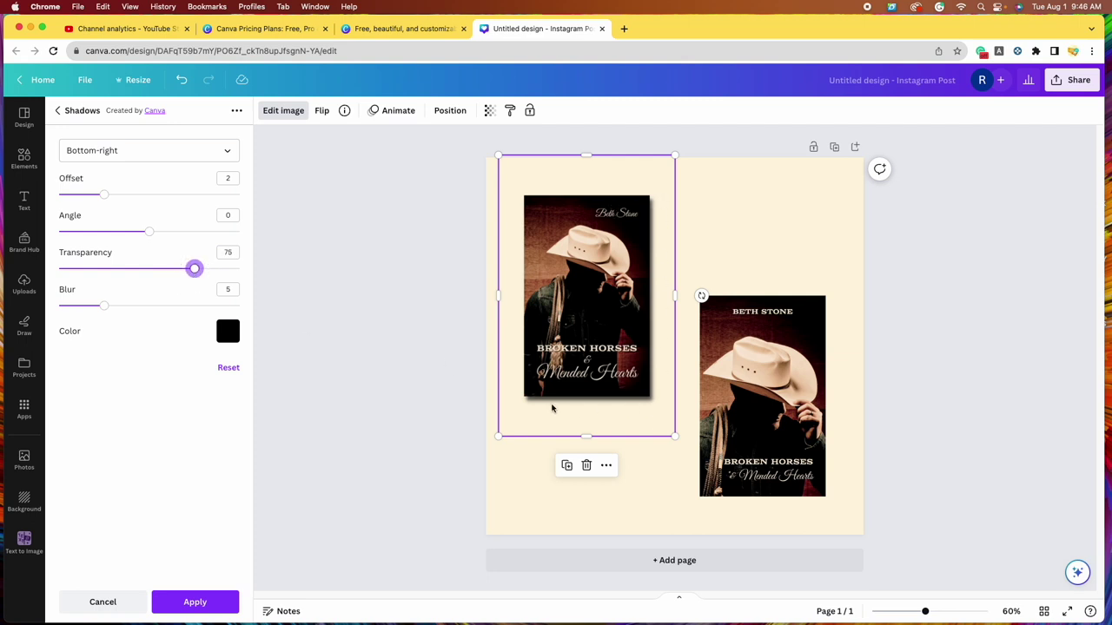
mouse_move(104, 310)
mouse_down()
mouse_move(212, 323)
mouse_move(104, 311)
mouse_up()
mouse_move(105, 198)
mouse_down()
mouse_move(151, 205)
mouse_move(104, 198)
mouse_up()
mouse_move(150, 234)
mouse_down()
mouse_move(194, 238)
mouse_move(111, 232)
mouse_move(149, 231)
mouse_up()
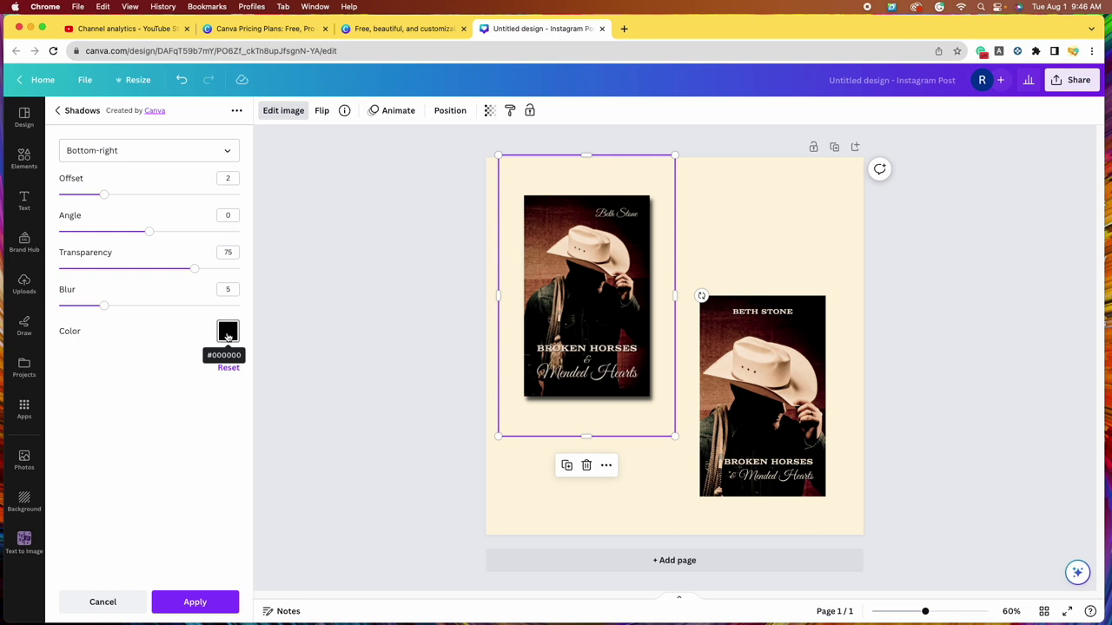
click(228, 332)
click(193, 354)
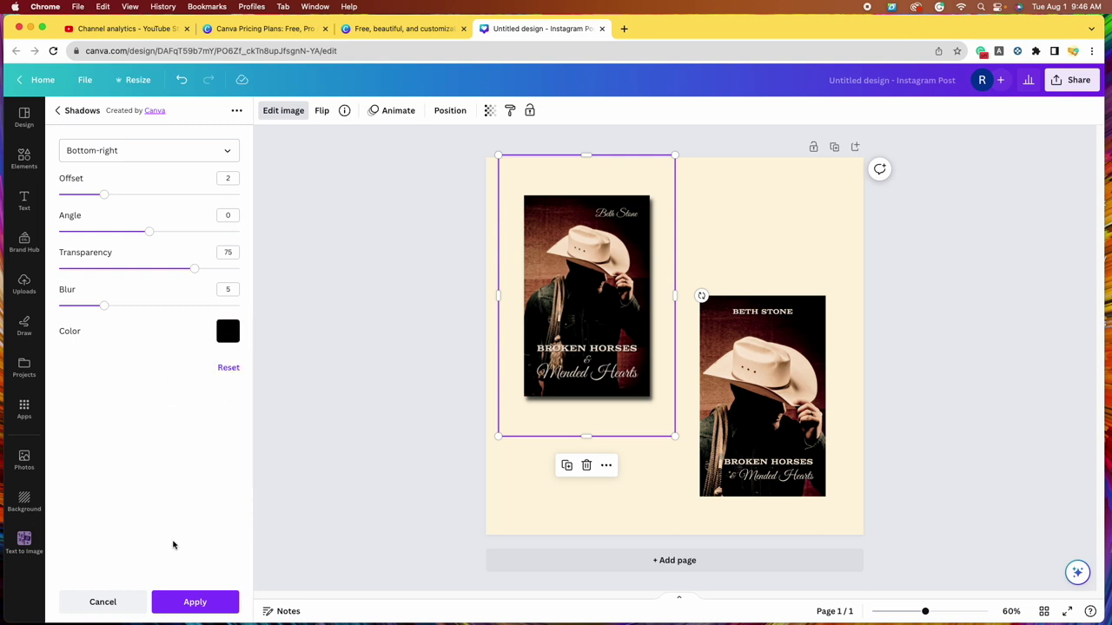
click(193, 601)
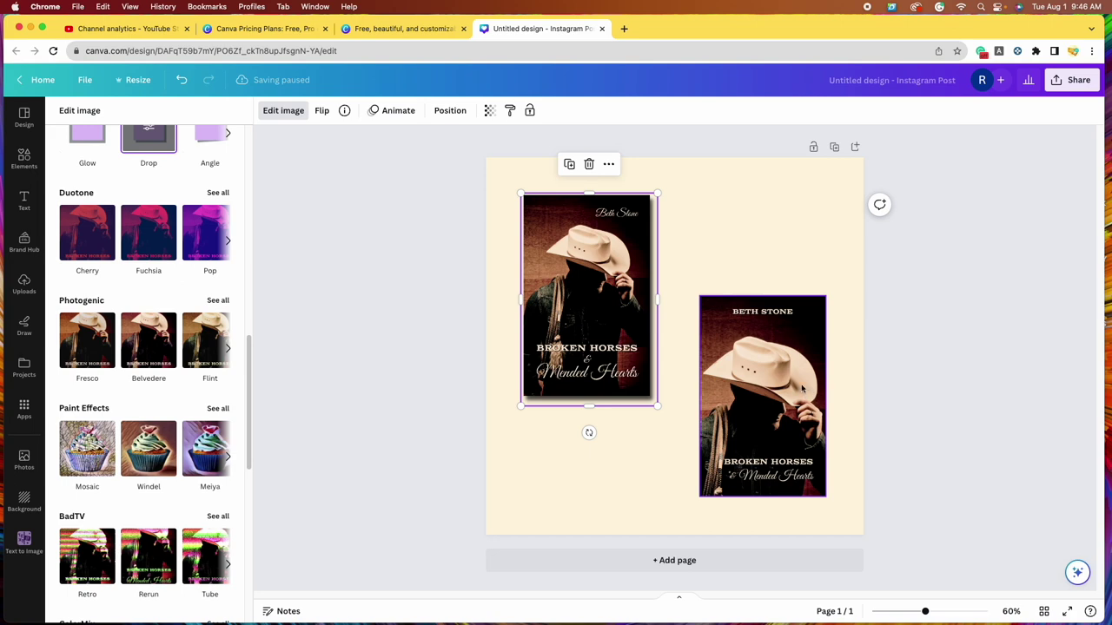
click(1013, 298)
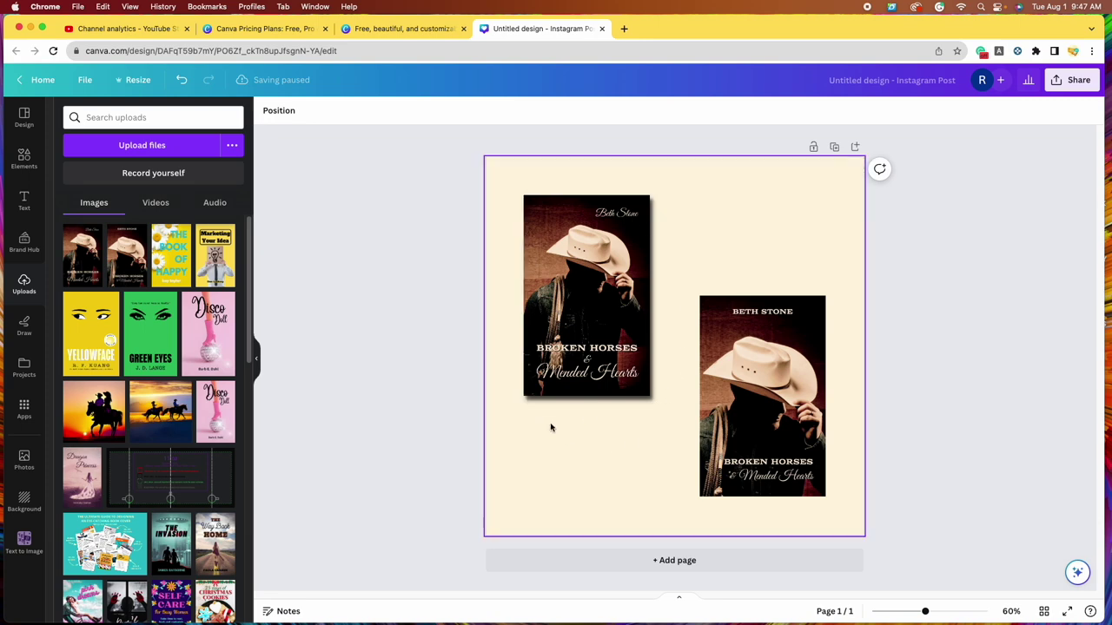
Step: Apply a matching Drop shadow with transparency 75 to the second cover in the page's lower right area
click(778, 395)
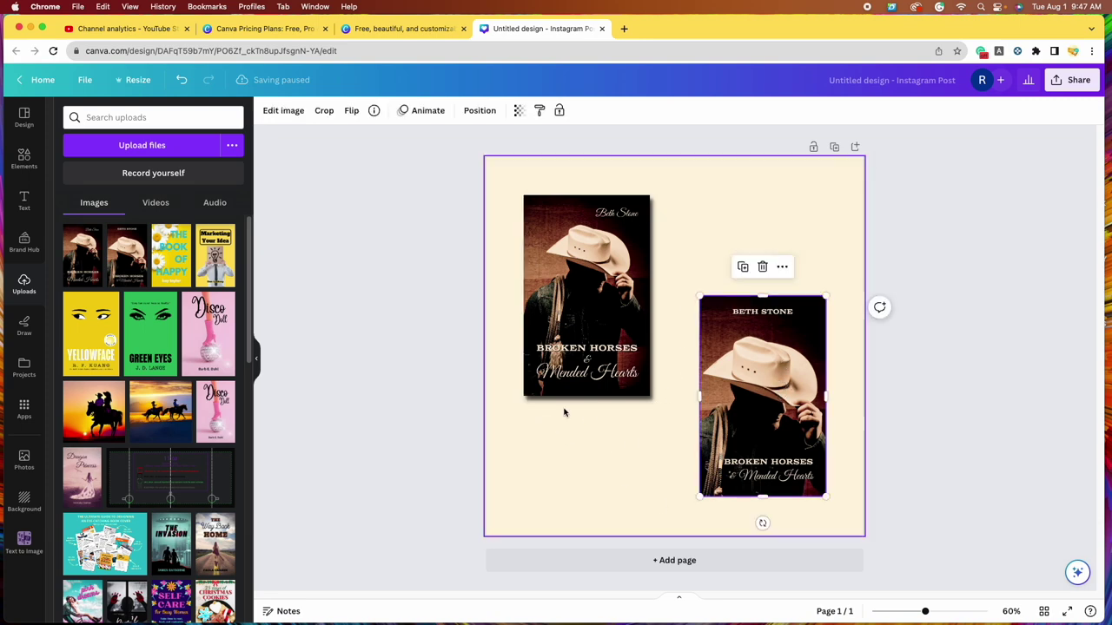
click(284, 112)
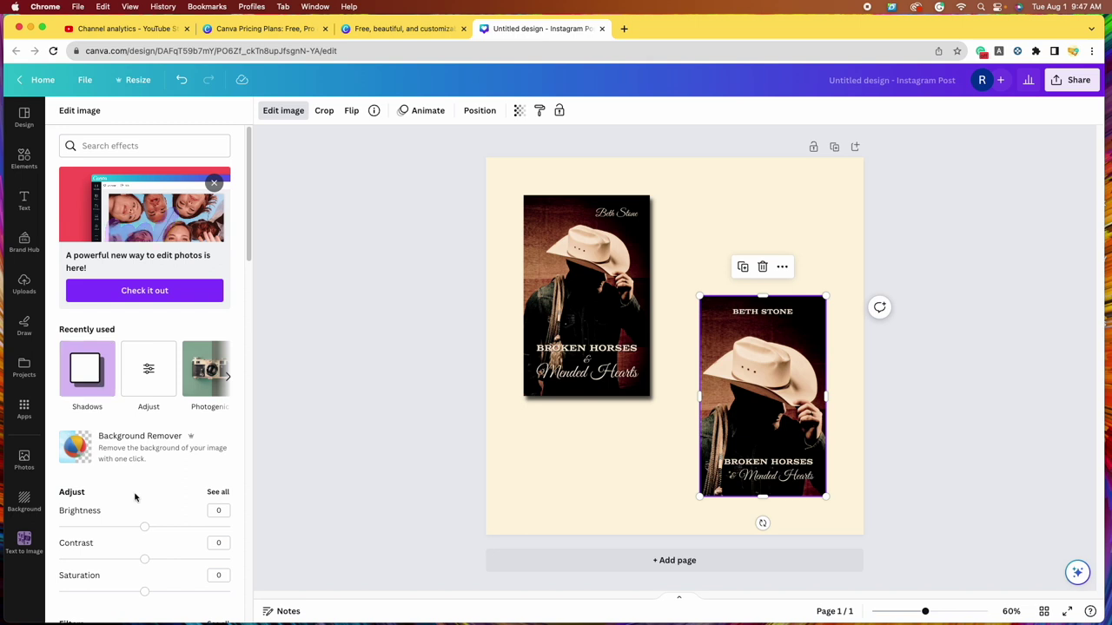
click(93, 379)
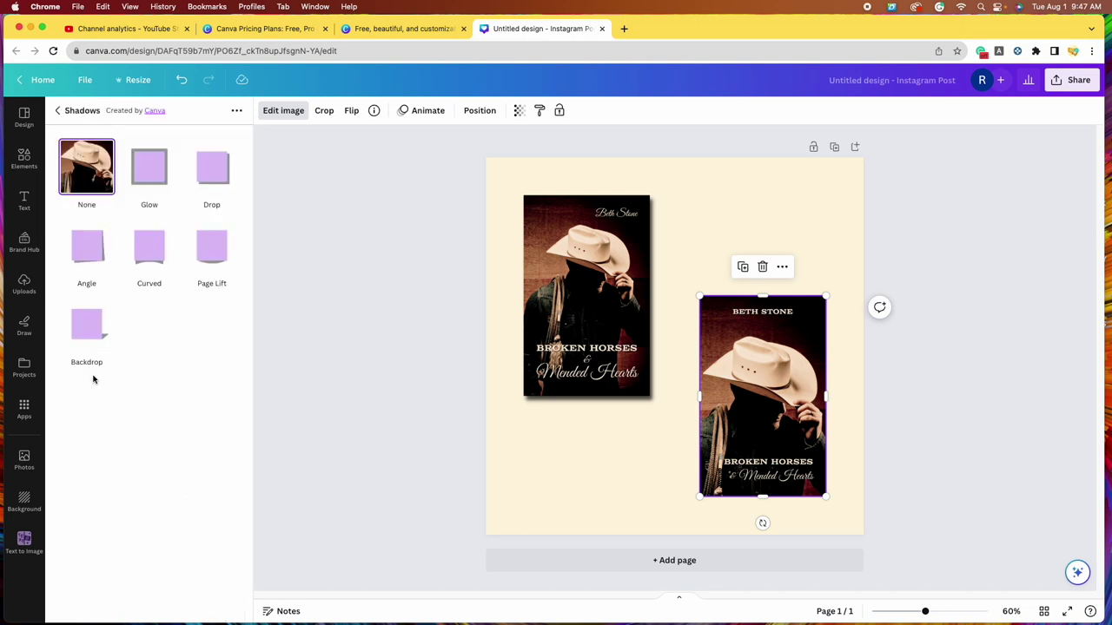
click(212, 168)
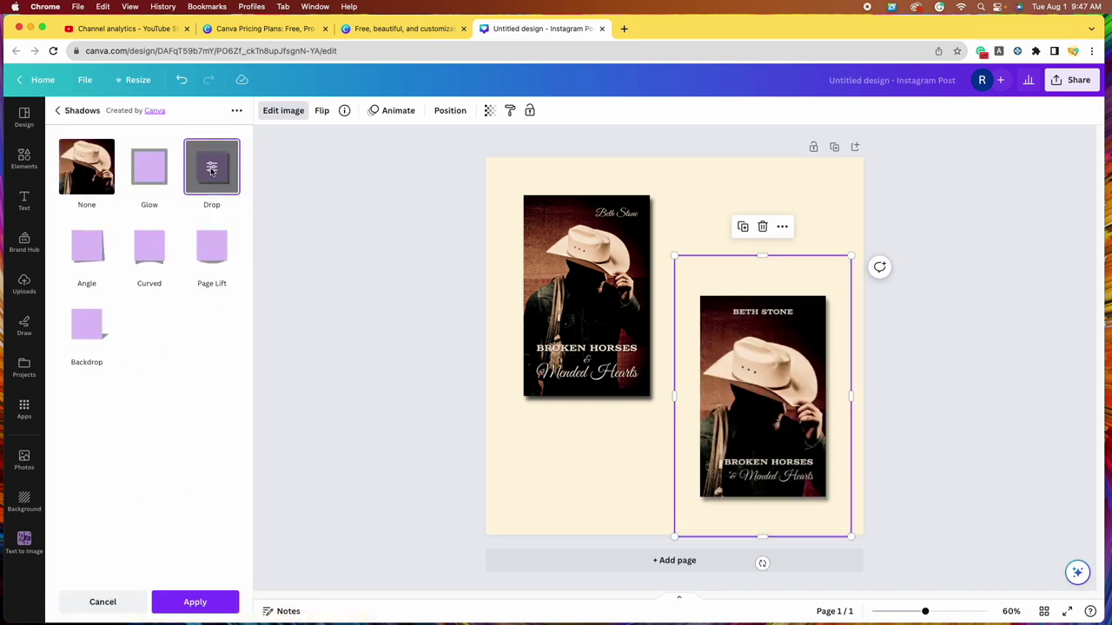
click(212, 168)
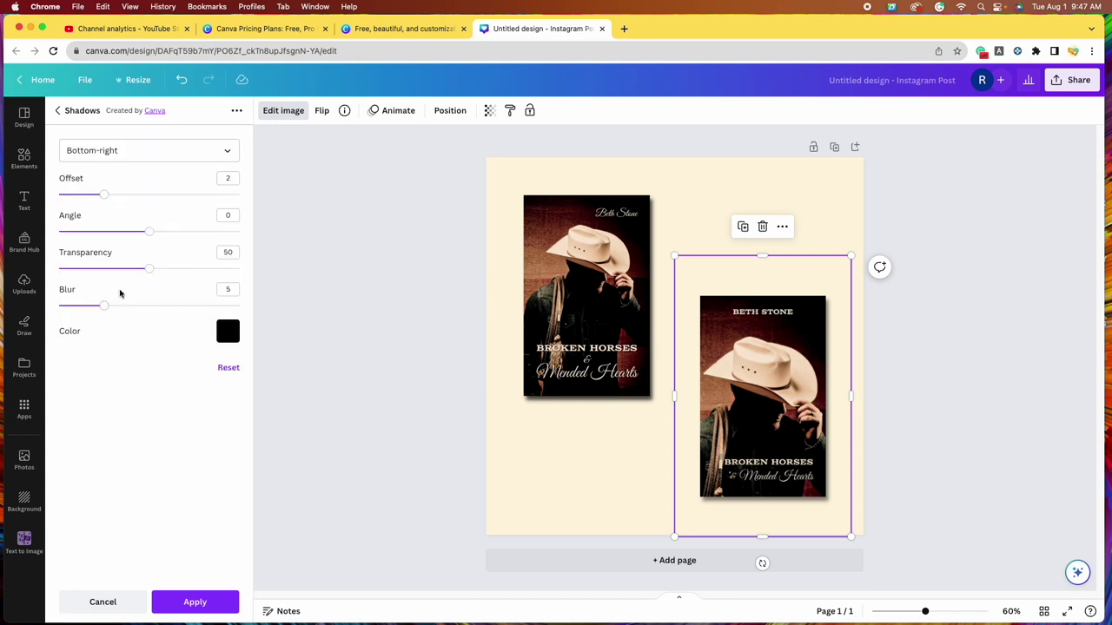
drag(152, 274, 194, 270)
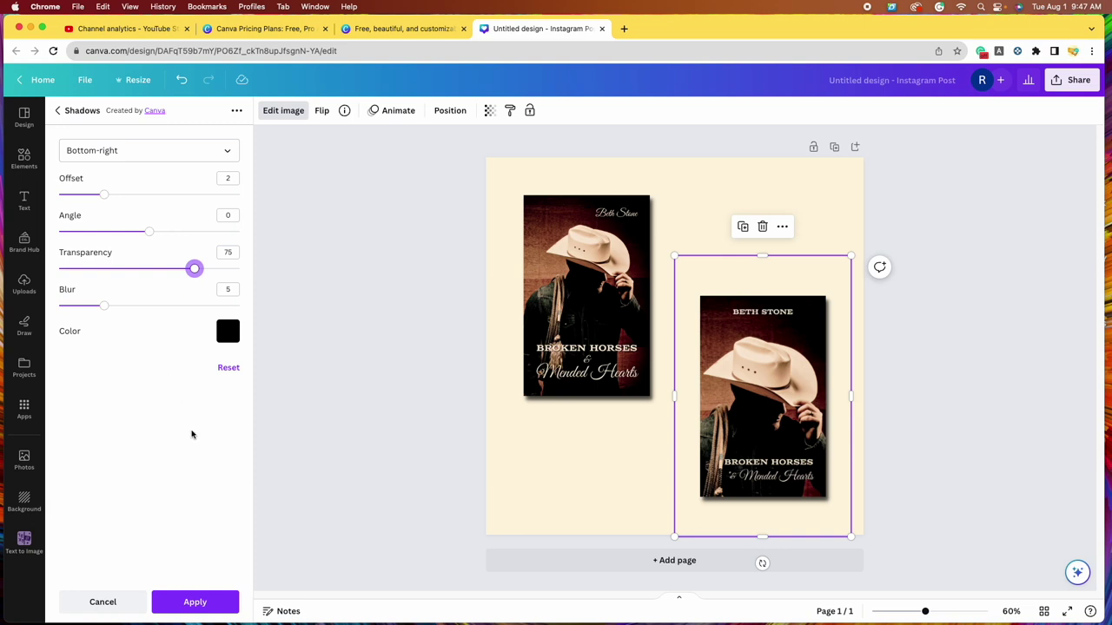
click(195, 601)
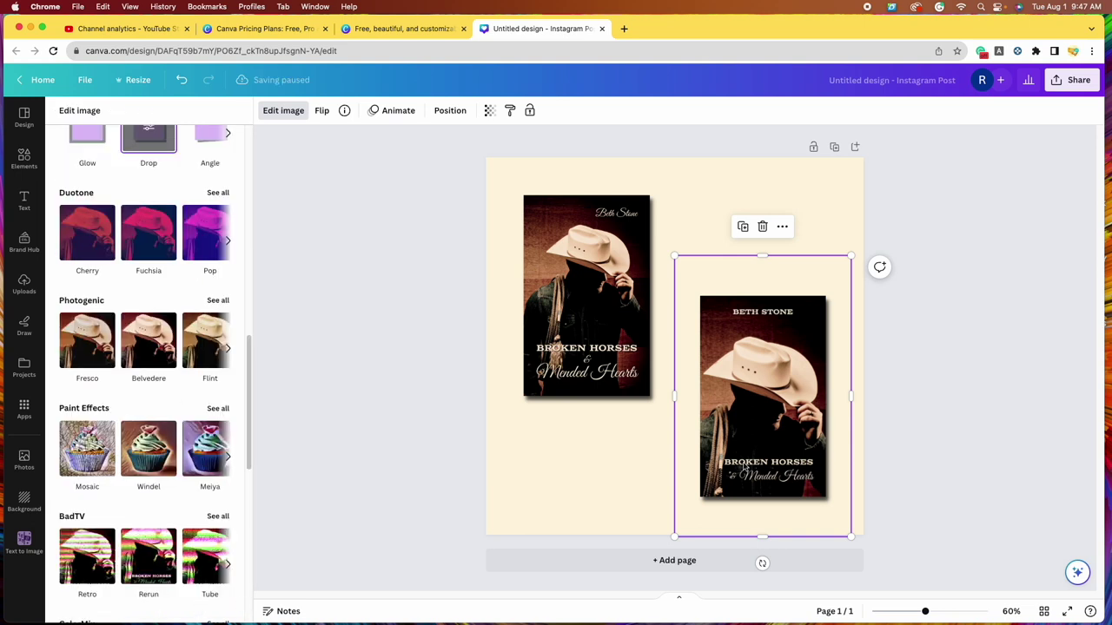
click(940, 310)
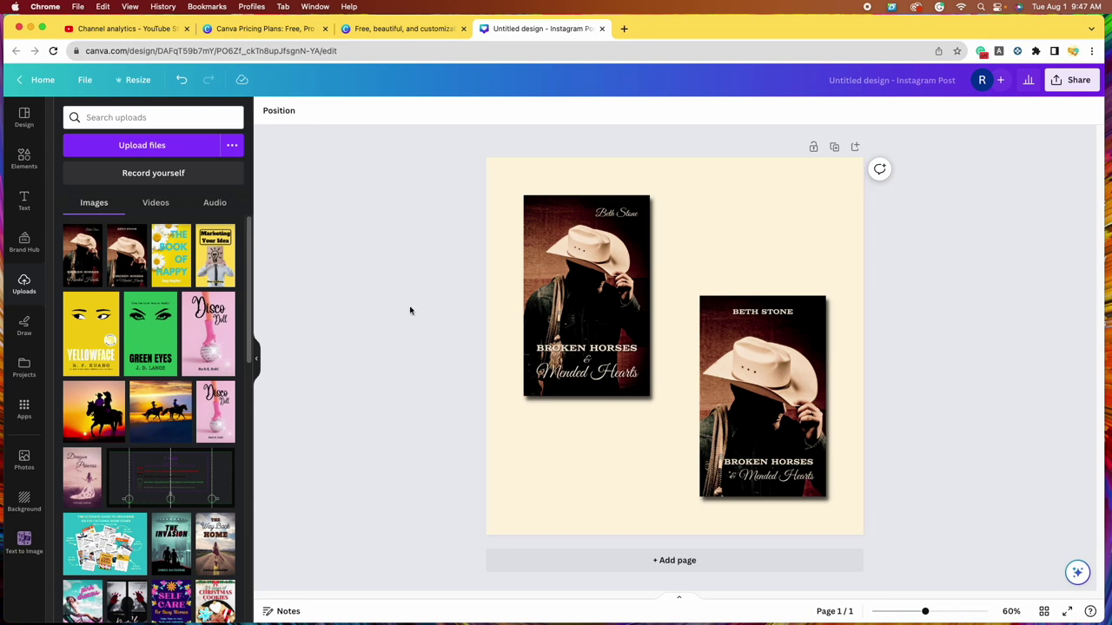
Step: Add a heading reading "THIS" and place it in the empty area above the second cover
click(24, 201)
click(155, 262)
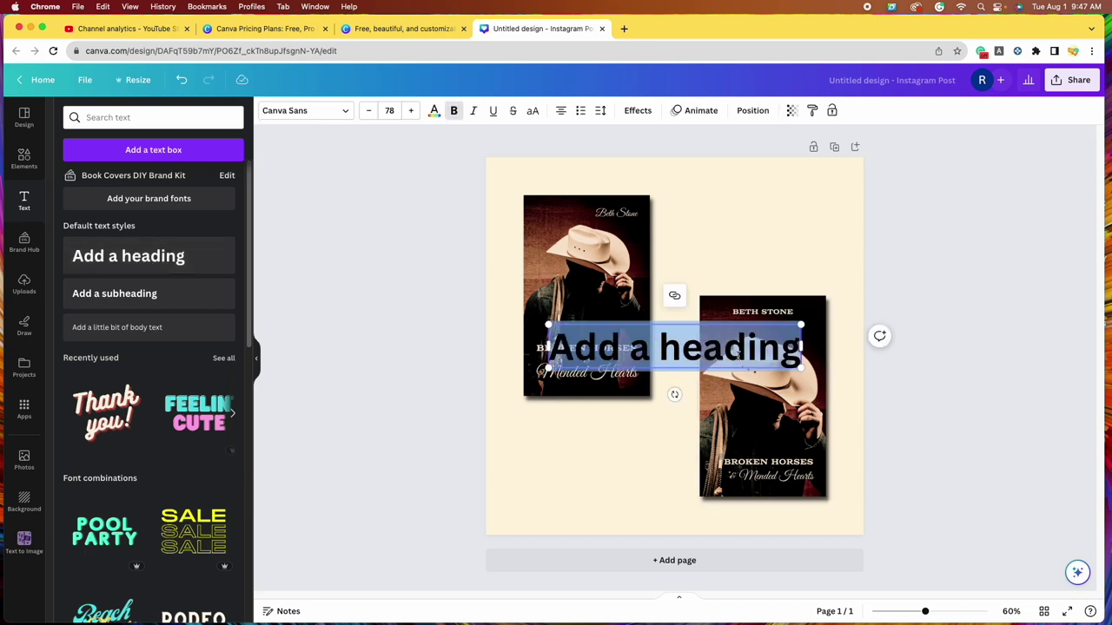
text(THIS)
click(826, 352)
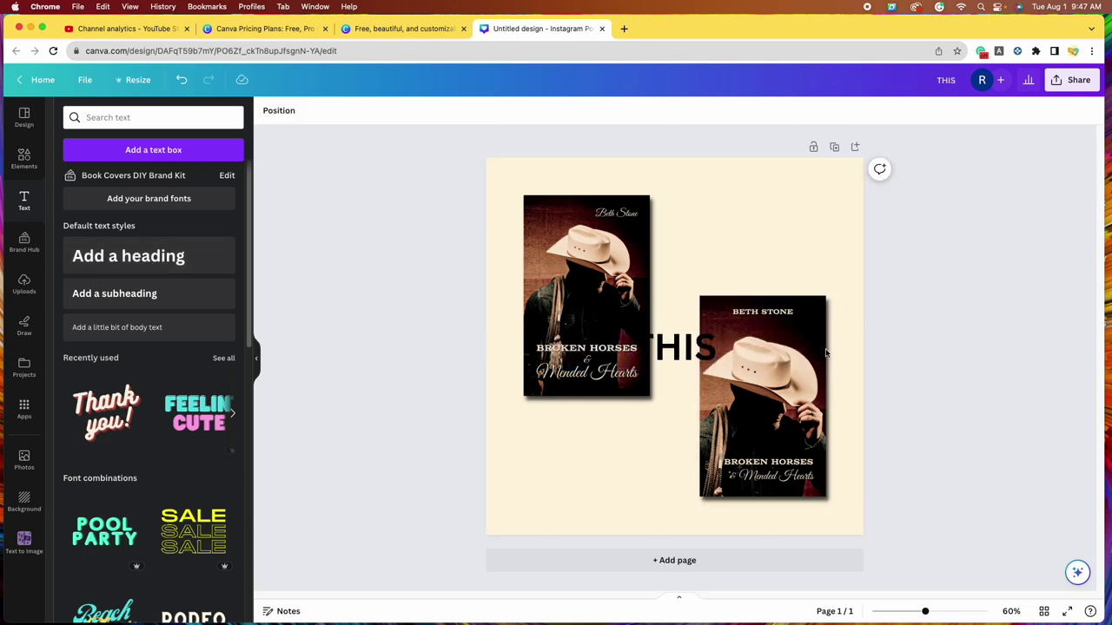
drag(682, 349, 749, 224)
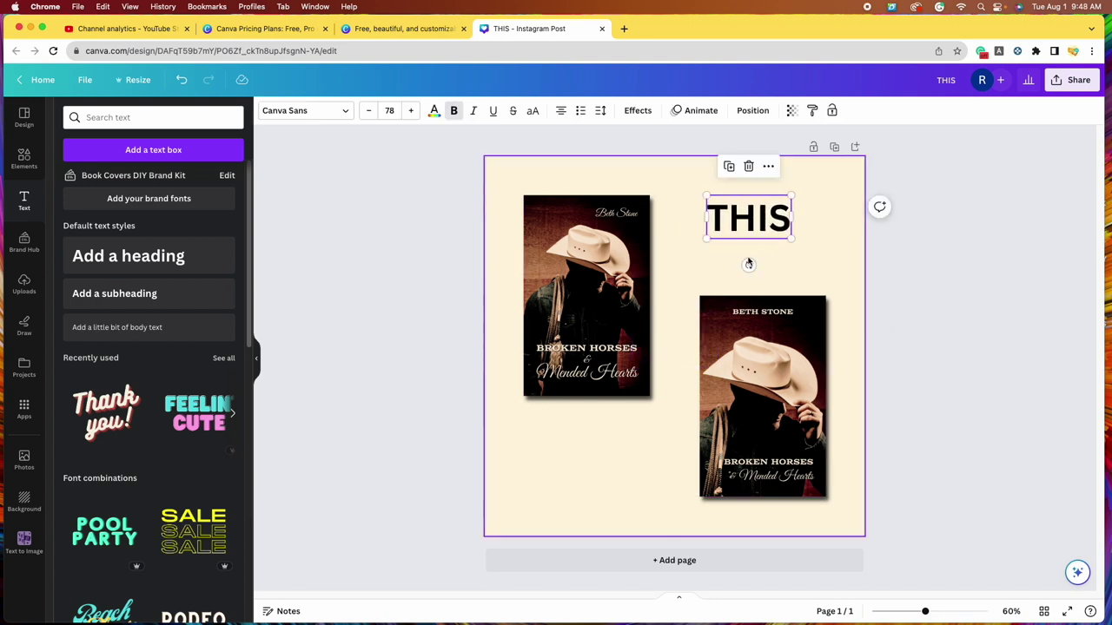
Step: Try several bold fonts on the "THIS" heading and settle on Horizon
double_click(739, 227)
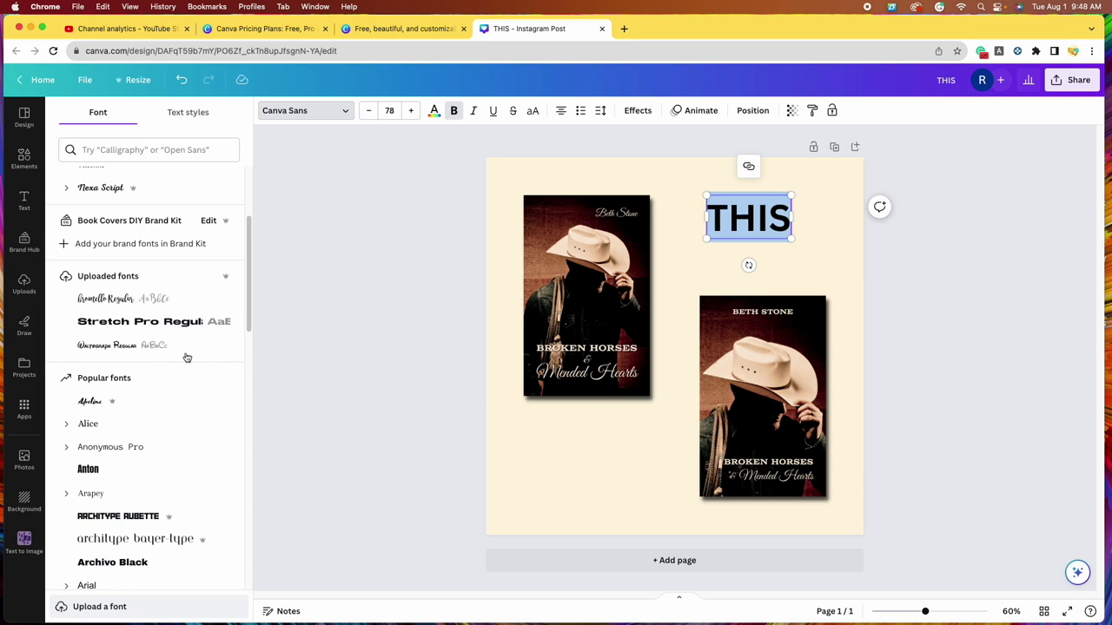
scroll(171, 356, down, 1)
click(156, 446)
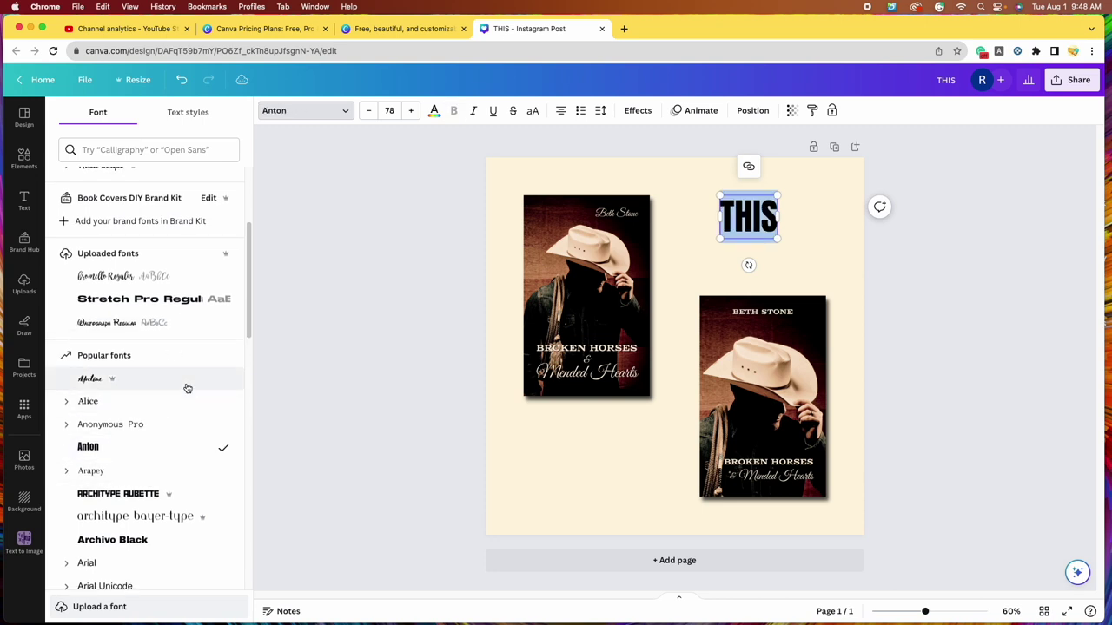
scroll(187, 388, down, 3)
scroll(164, 369, down, 3)
scroll(159, 374, down, 3)
click(126, 382)
scroll(193, 360, down, 10)
click(156, 258)
scroll(174, 348, down, 2)
click(157, 478)
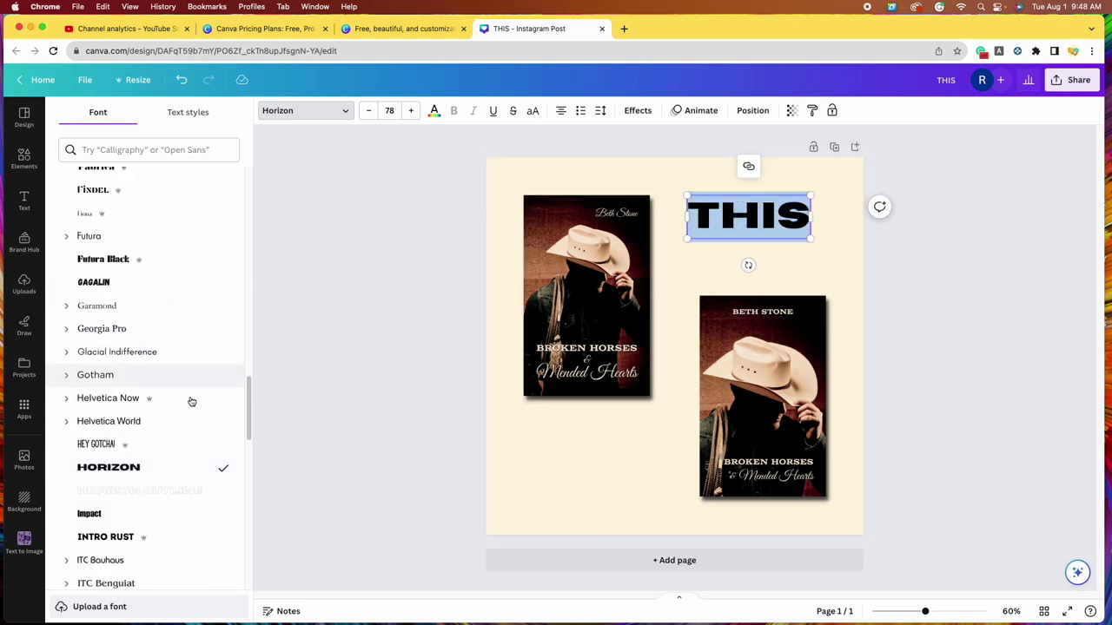
click(373, 339)
Step: Recolor the "THIS" heading with the very dark maroon from the first cover's photo colors
click(762, 215)
drag(762, 216, 758, 214)
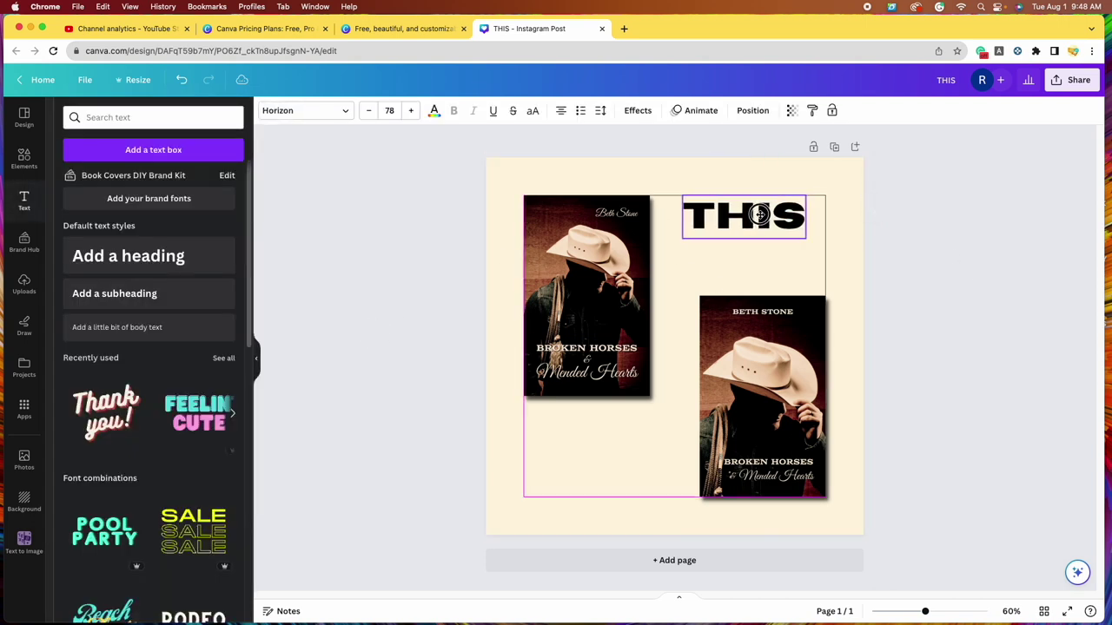
click(434, 113)
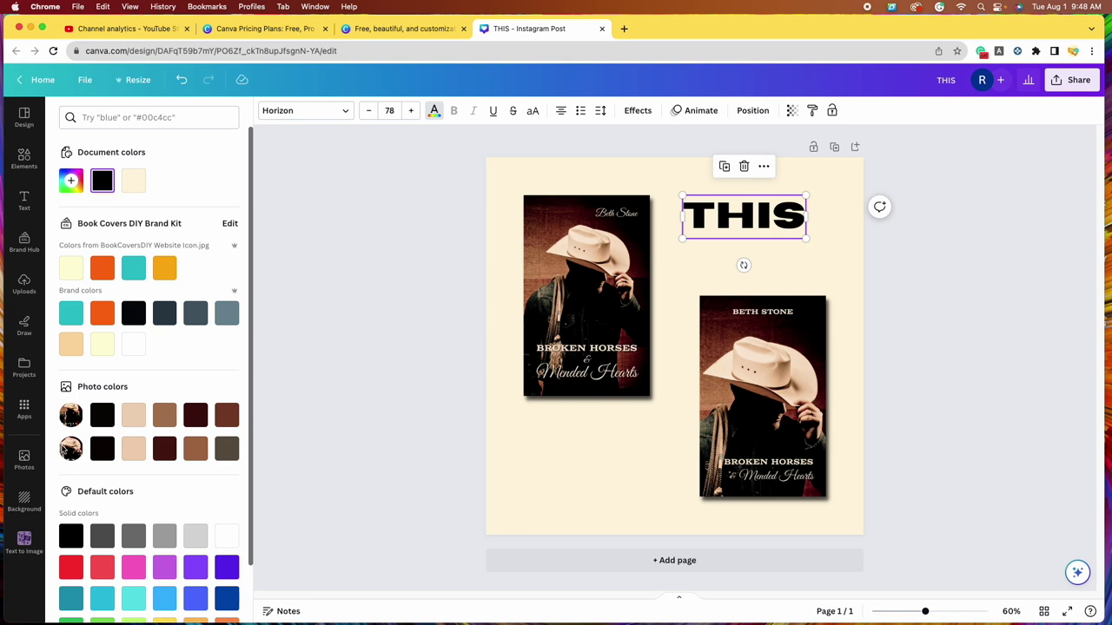
click(227, 416)
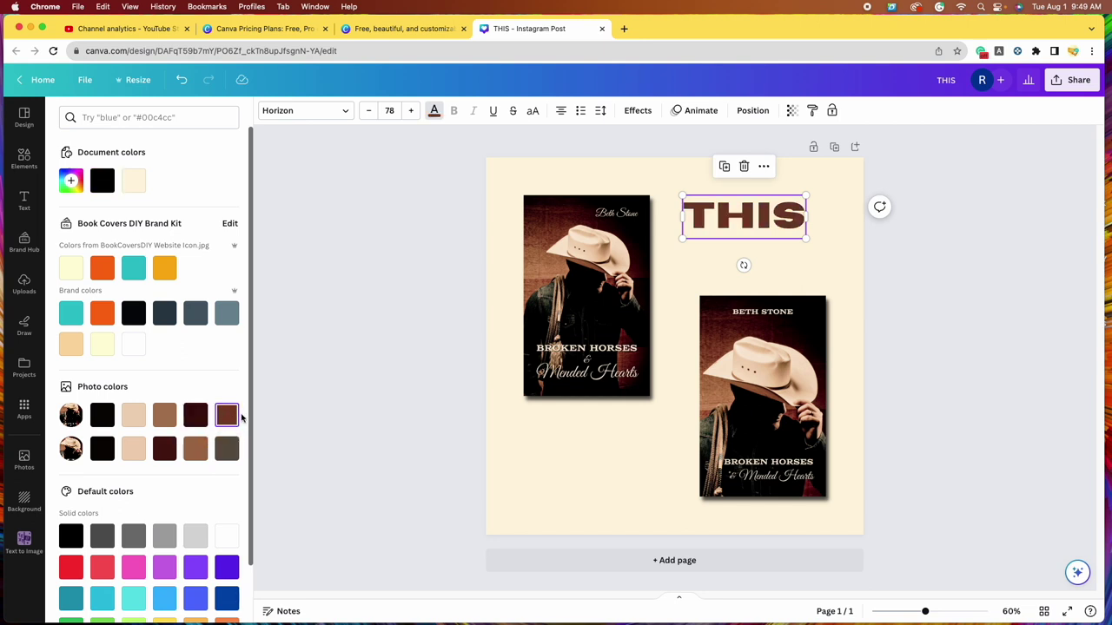
click(194, 416)
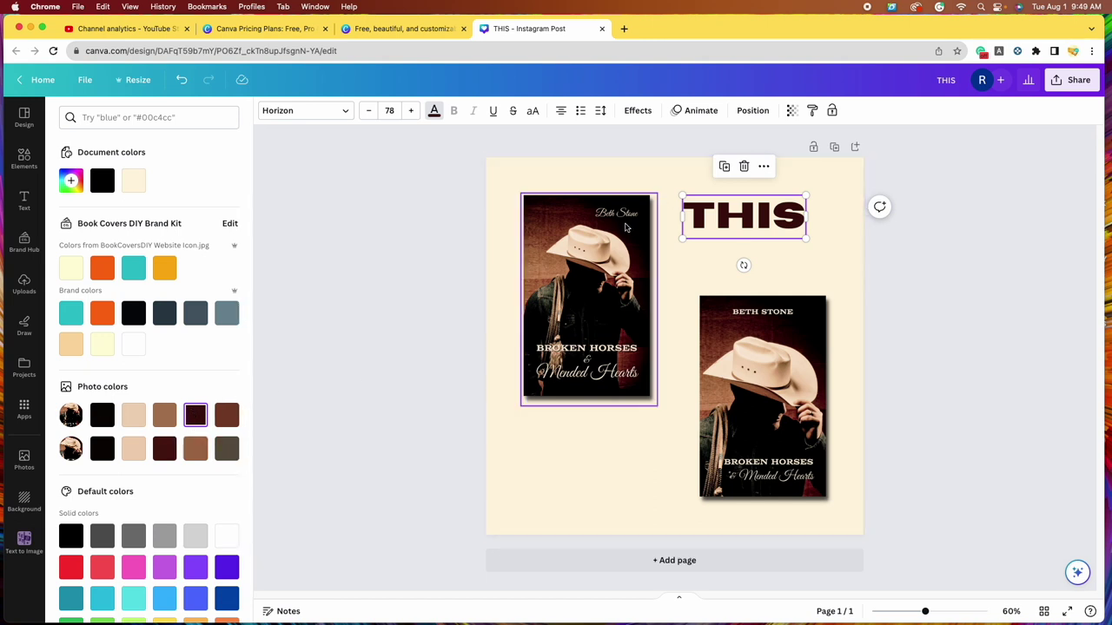
key(Escape)
Step: Shift the "THIS" heading slightly right so it sits roughly centered above the second cover
click(831, 235)
click(762, 224)
drag(763, 225, 768, 227)
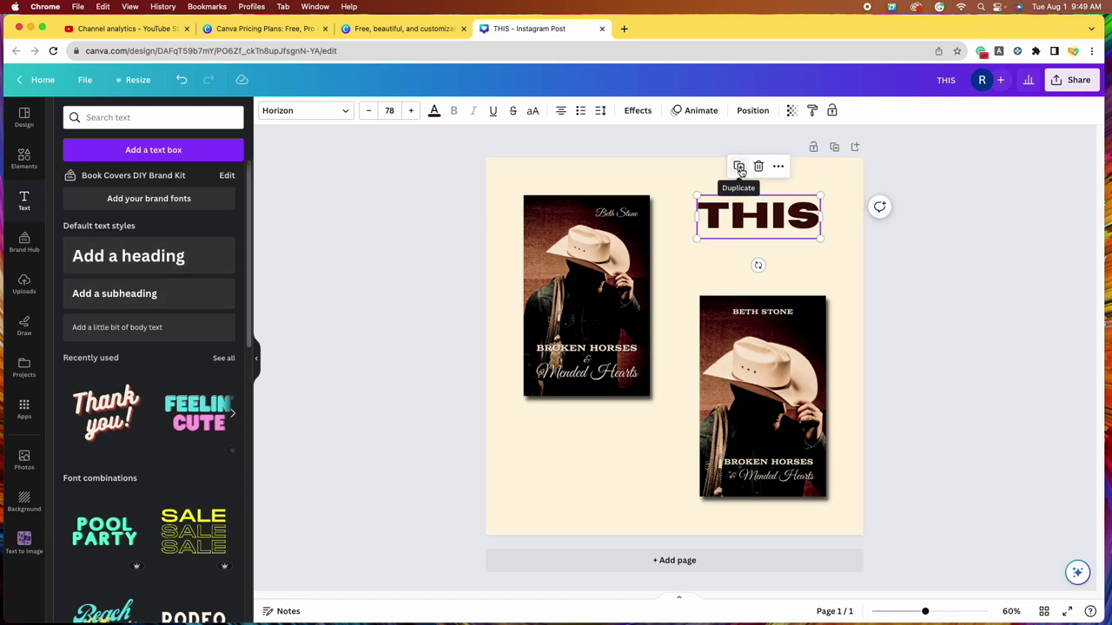
click(854, 241)
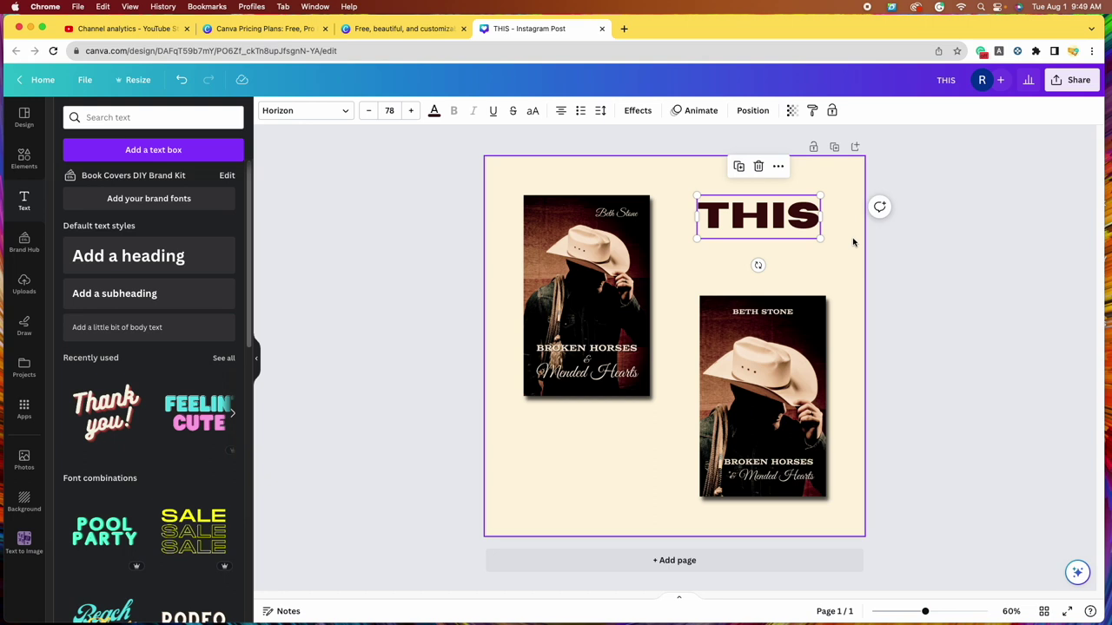
Step: Duplicate the "THIS" heading and place the copy beneath the first cover in the page's lower left area
click(771, 222)
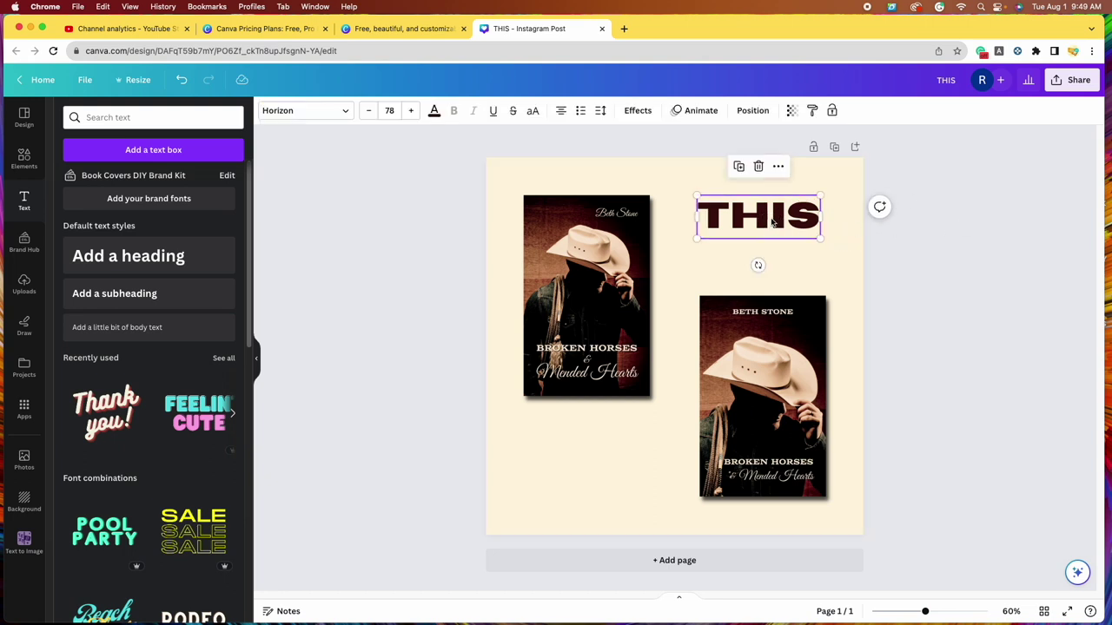
click(740, 170)
drag(771, 216, 587, 463)
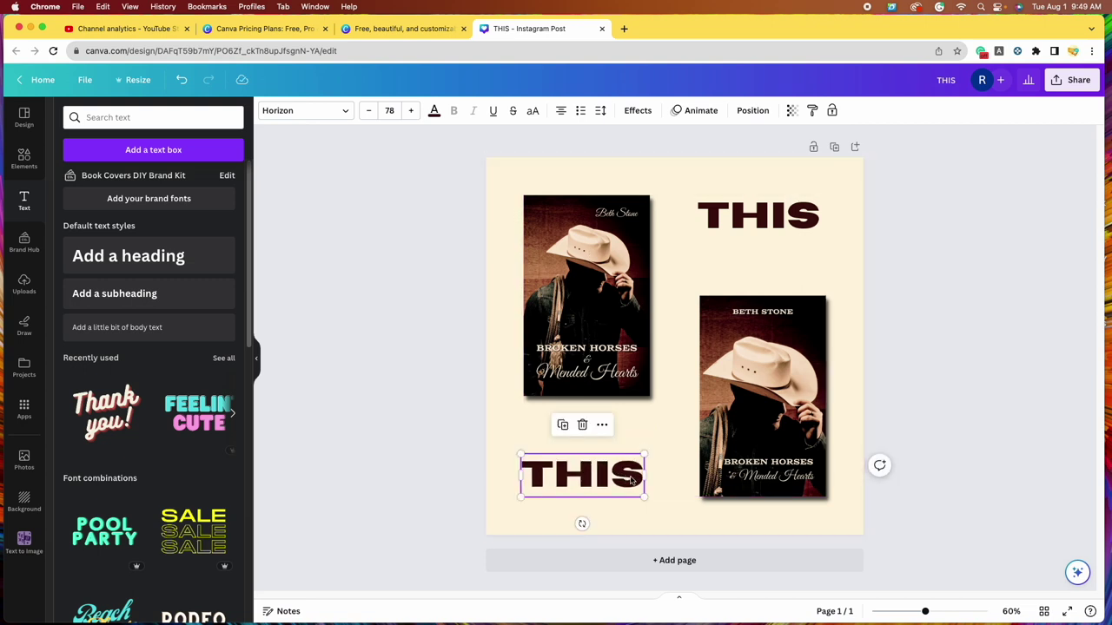
Step: Change the text of the duplicated heading below the first cover to "THAT"
double_click(633, 477)
click(633, 477)
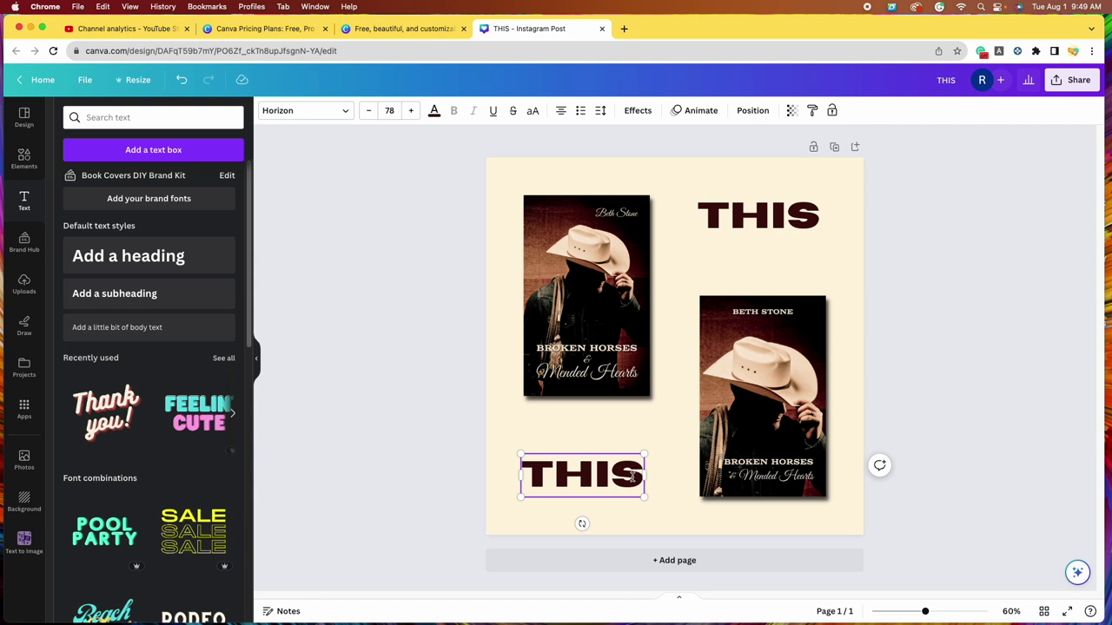
key(BackSpace)
key(BackSpace)
text(AT)
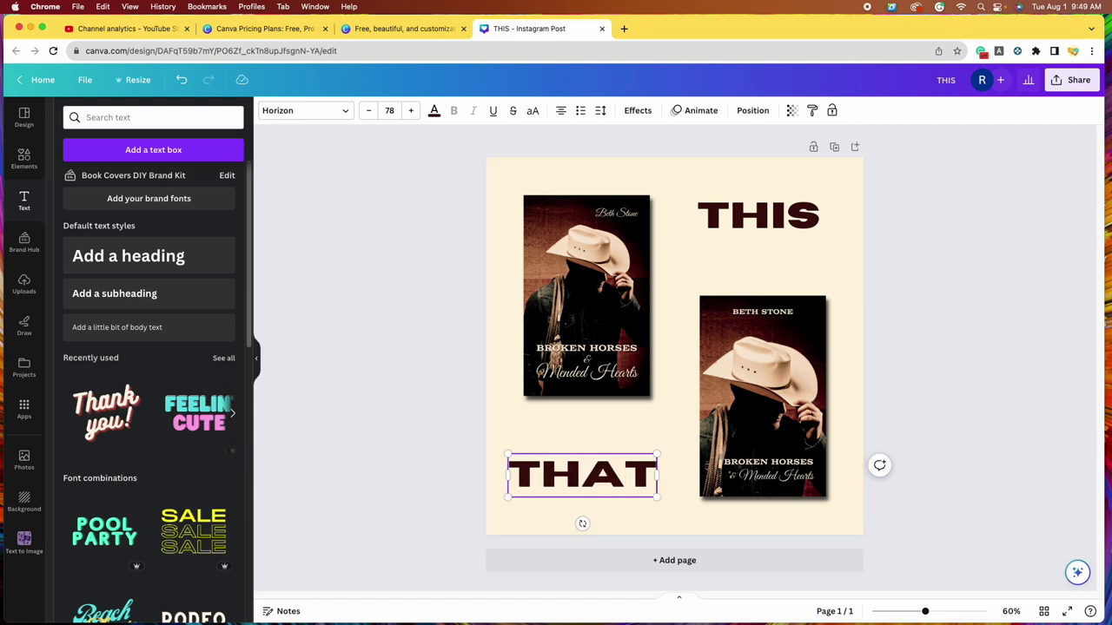
Step: Align the "THAT" heading with the first cover's left edge and the "THIS" heading with the second cover's right edge
click(926, 368)
drag(582, 474, 598, 474)
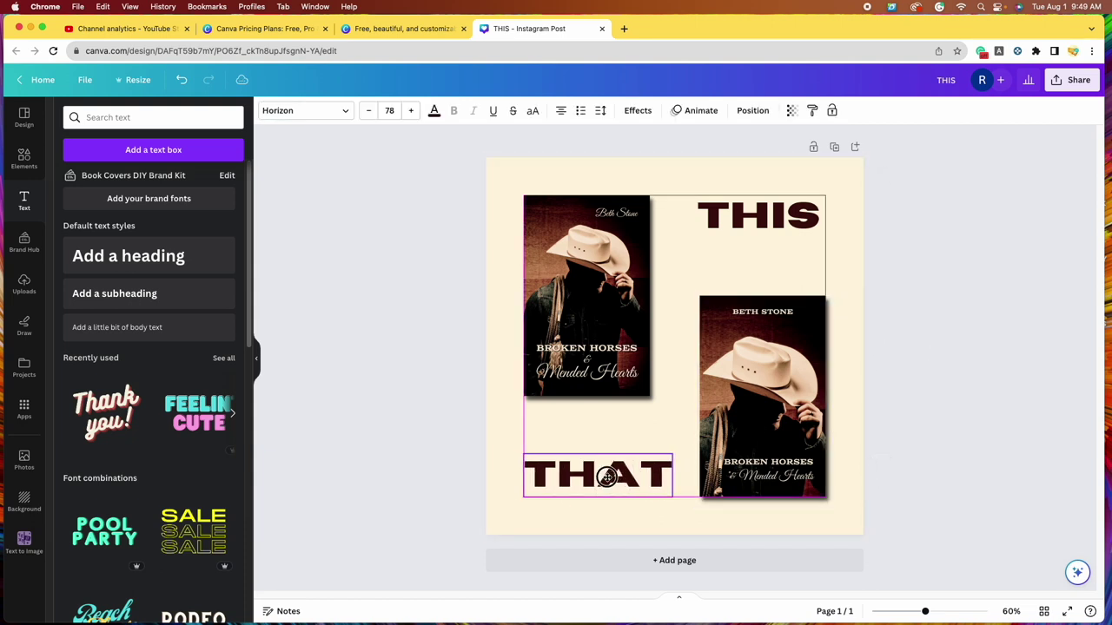
click(677, 261)
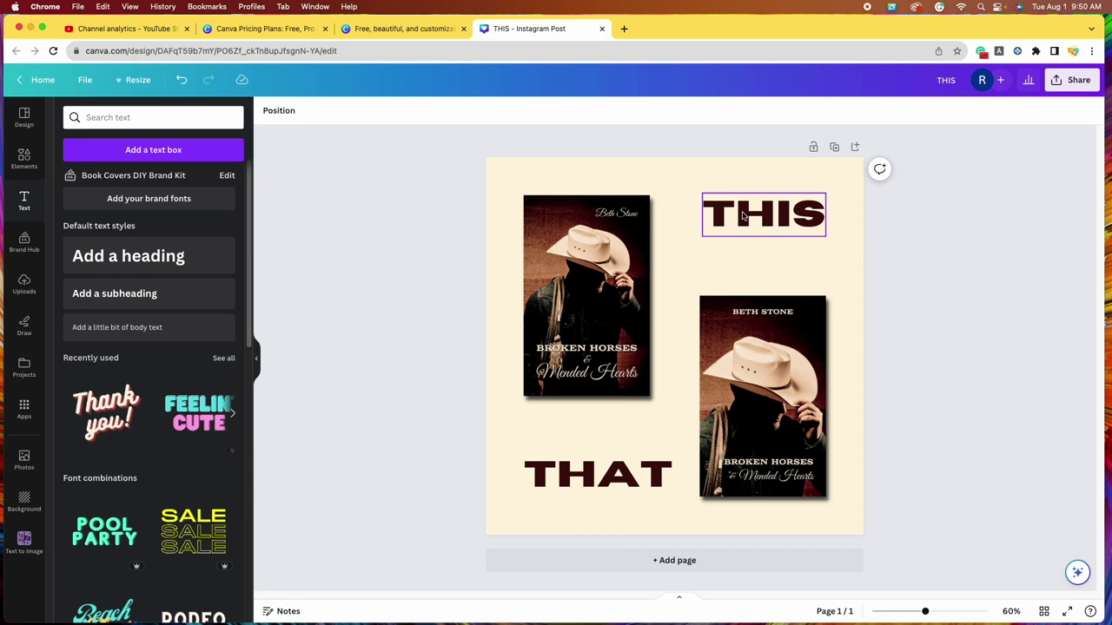
Step: Duplicate the "THIS" heading and change the copy's text to "OR"
click(766, 221)
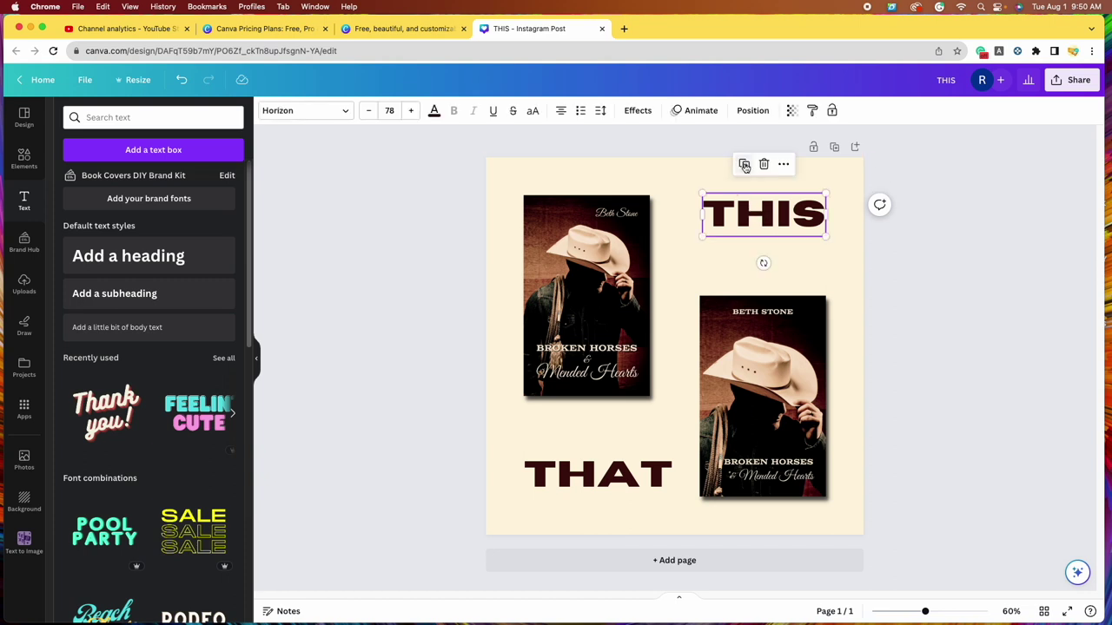
click(744, 165)
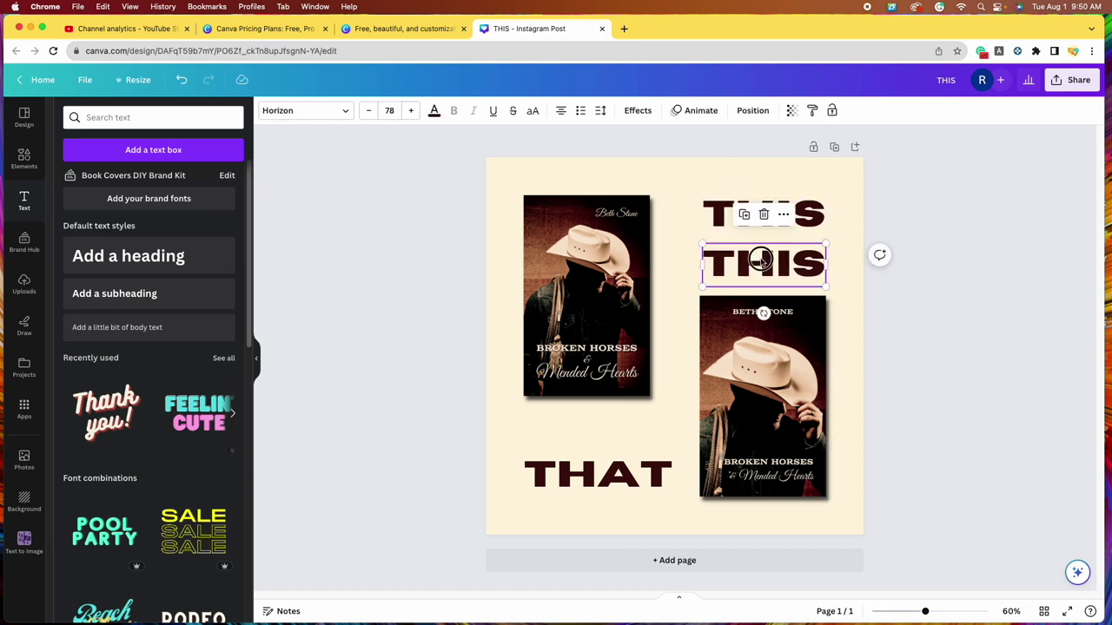
double_click(760, 258)
text(OR)
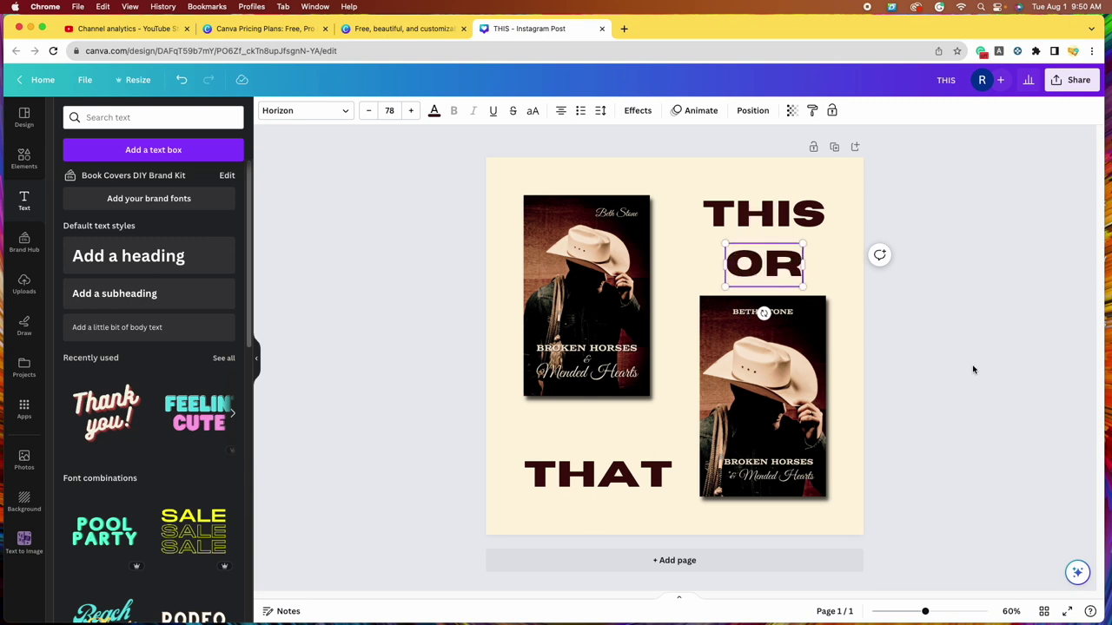
Step: Shrink the "OR" text to size 50.3 and center it on the page between the two covers
drag(802, 286, 679, 319)
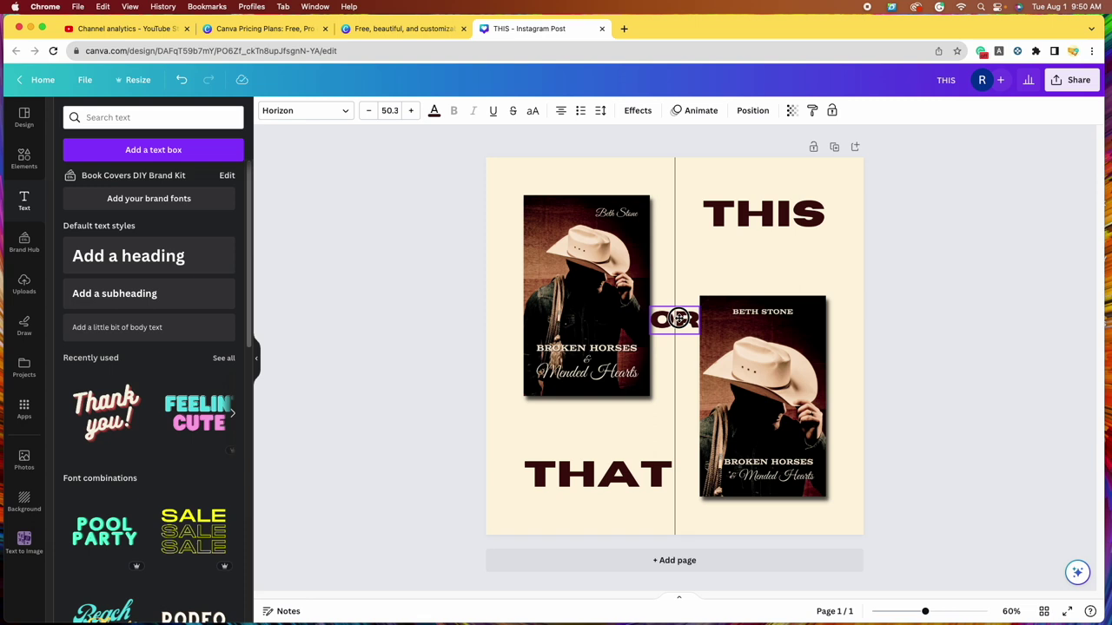
drag(680, 319, 677, 342)
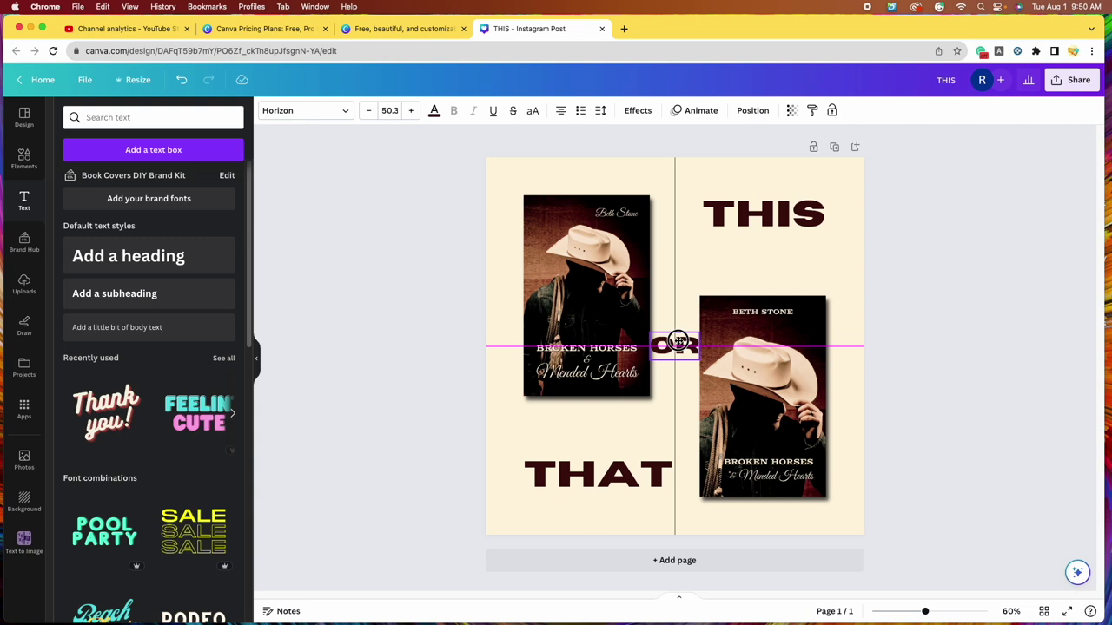
drag(678, 341, 678, 341)
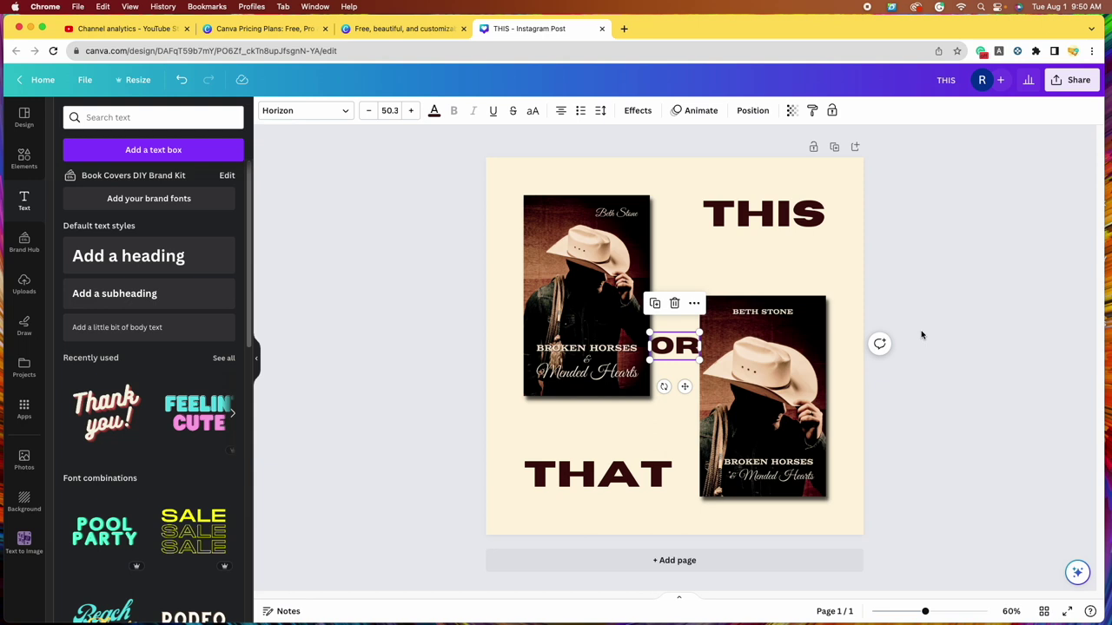
click(923, 334)
Step: Move the second cover slightly up and right and the first cover slightly left to clear space around "OR"
drag(782, 349, 784, 341)
drag(600, 260, 593, 259)
key(ctrl+z)
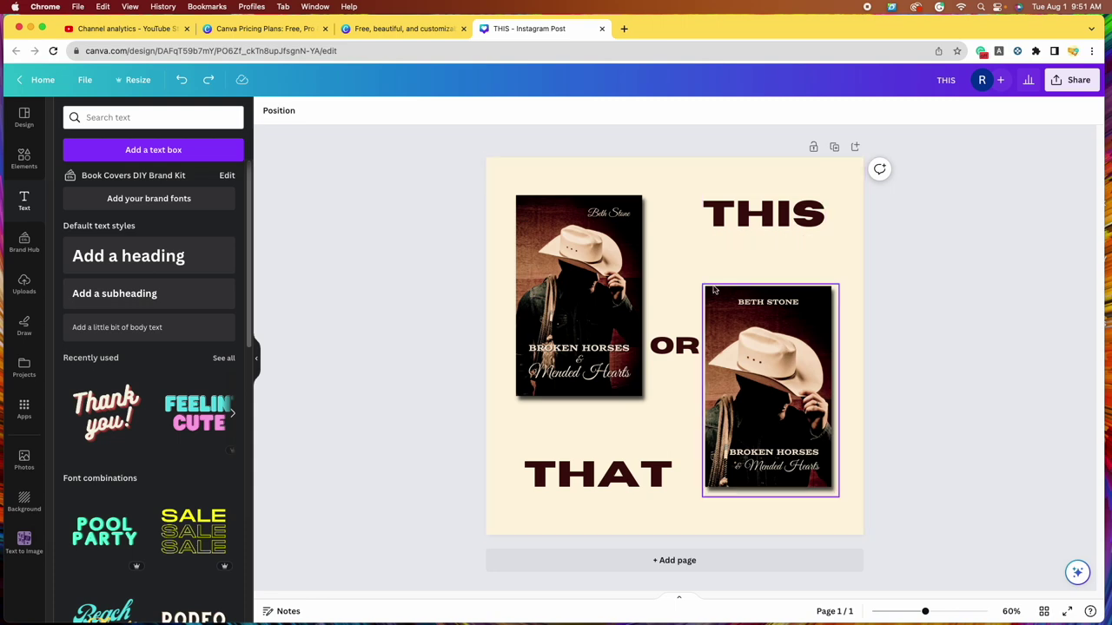
Step: Search the elements for "arrow", show all matching graphics and filter them to static ones
click(24, 156)
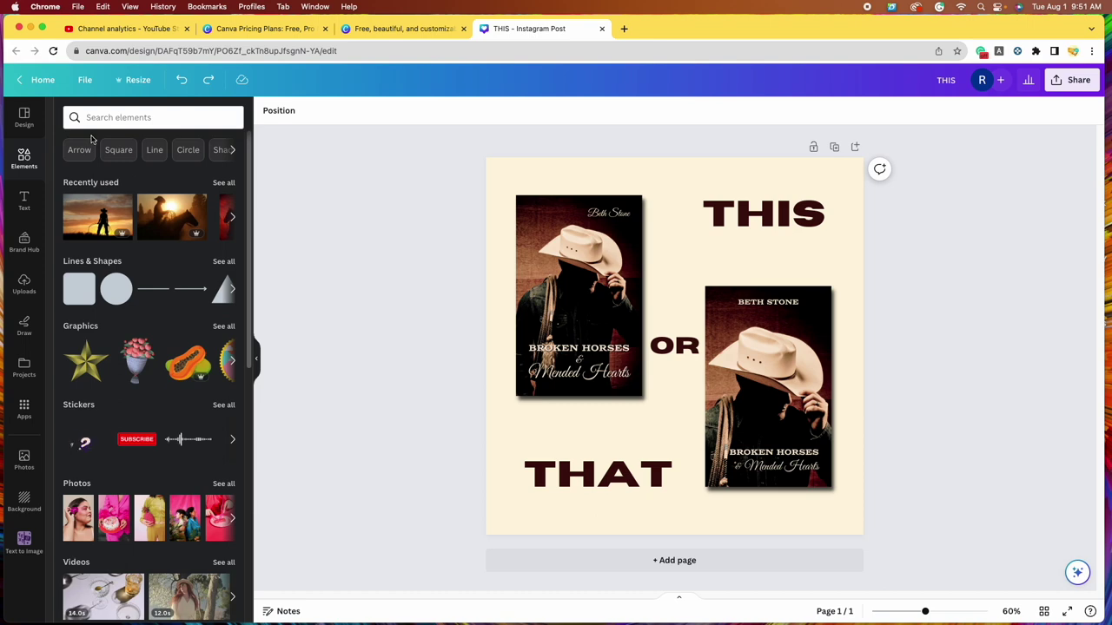
click(115, 117)
text(arrow)
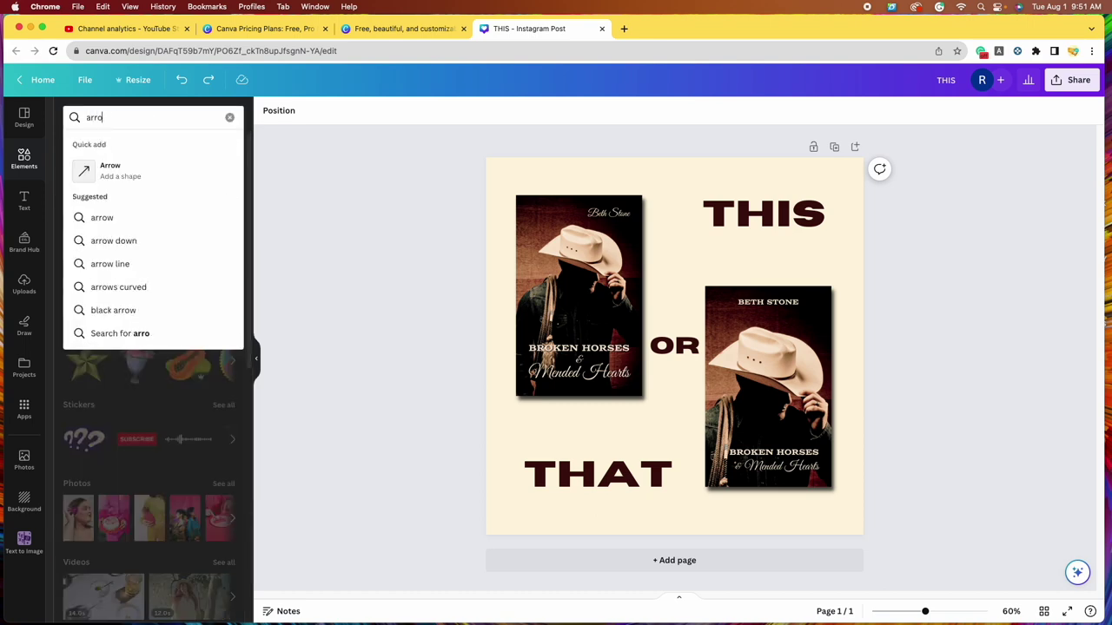
key(Return)
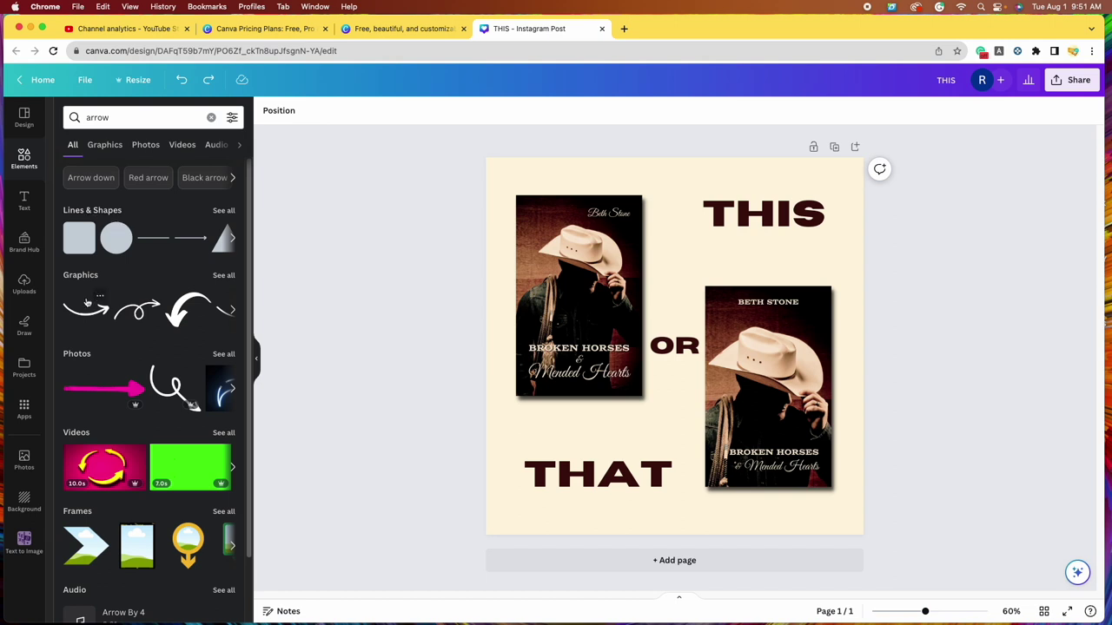
click(224, 277)
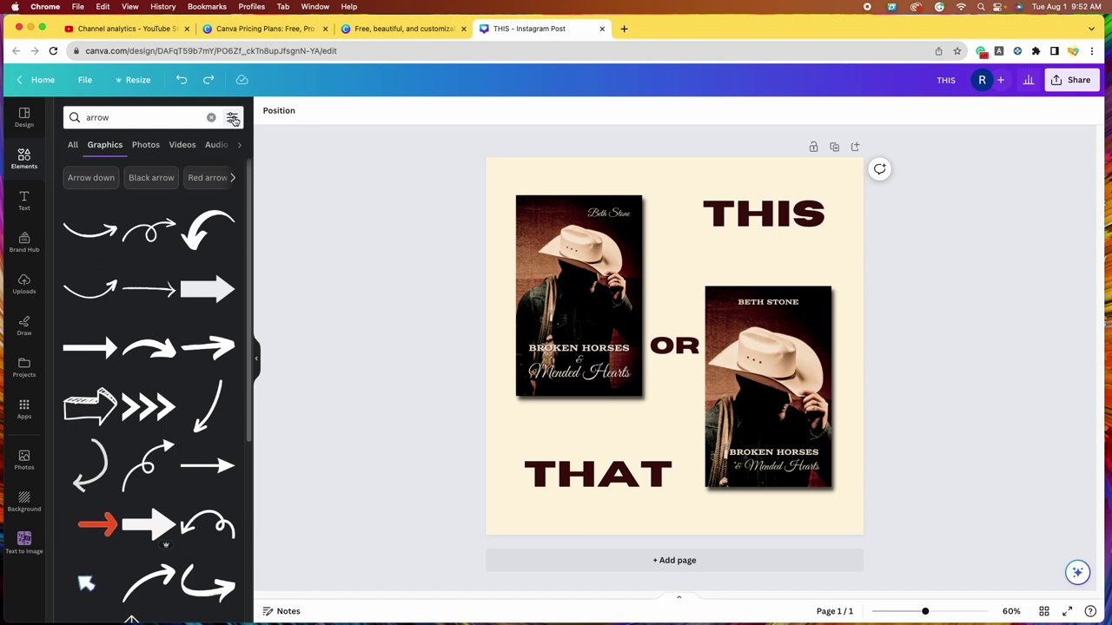
click(232, 120)
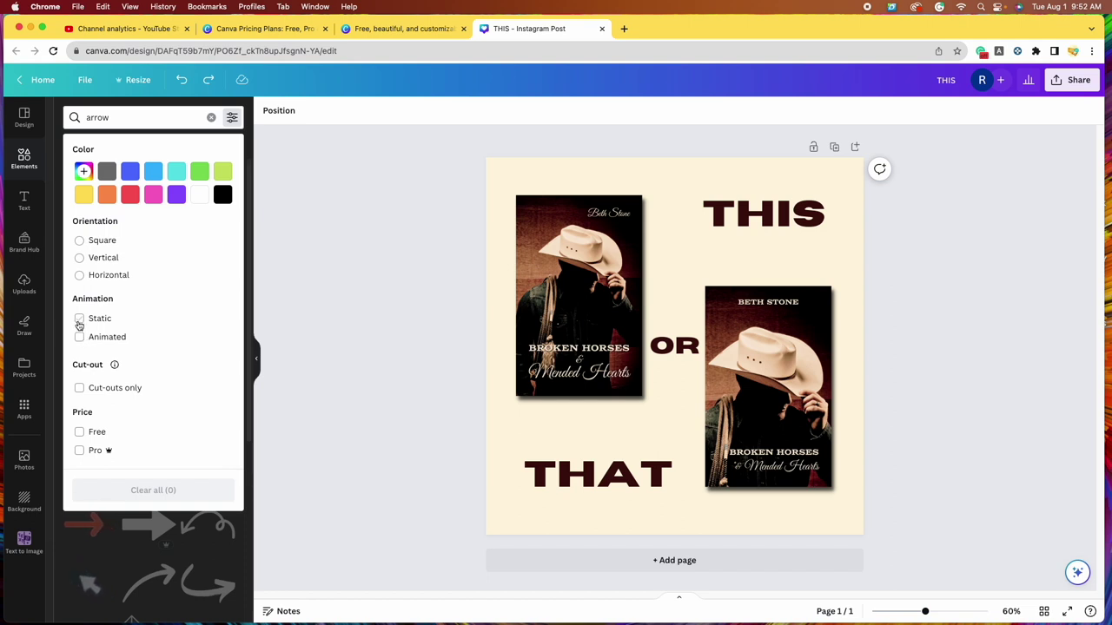
click(79, 318)
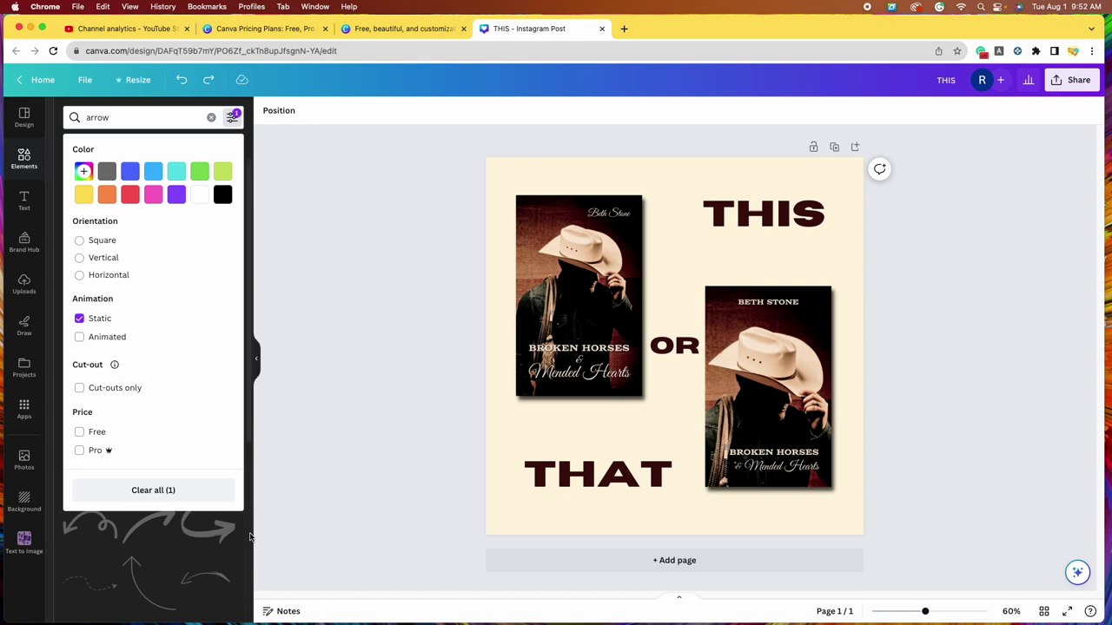
click(251, 537)
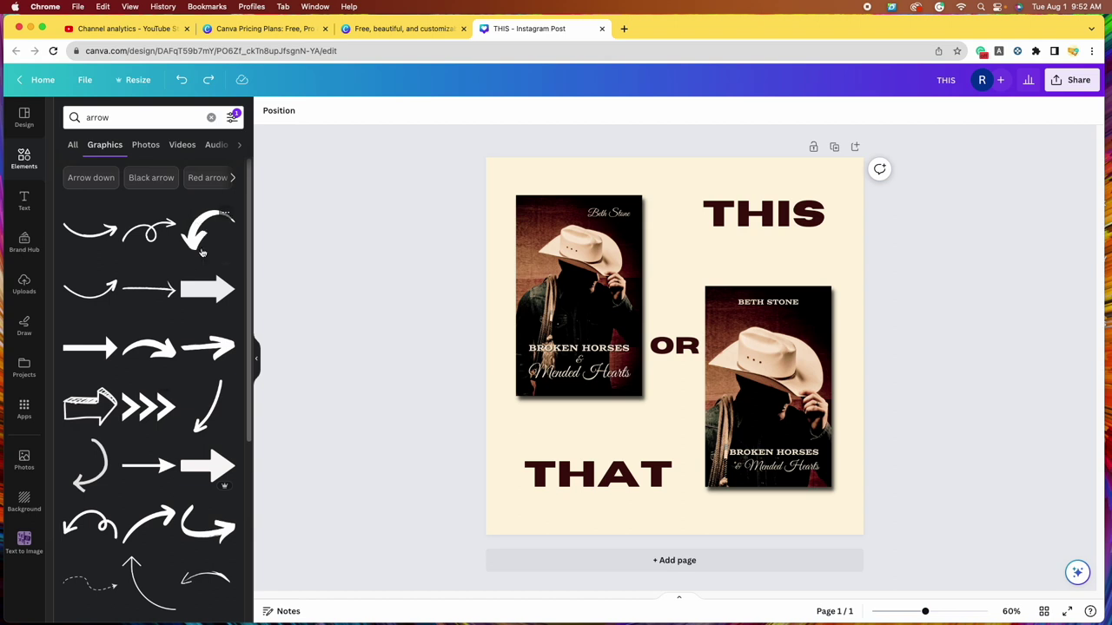
Step: Add the thick curved arrow graphic to the page and place it in the gap below the "THIS" heading
scroll(198, 353, down, 3)
scroll(151, 351, up, 3)
click(151, 351)
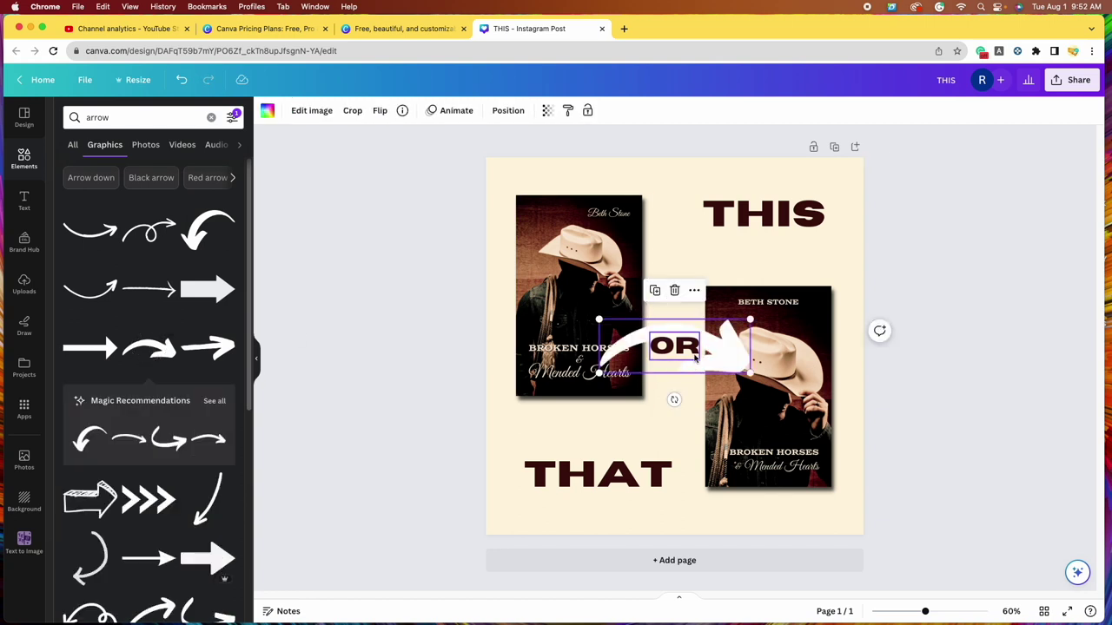
scroll(172, 371, down, 5)
scroll(172, 371, up, 5)
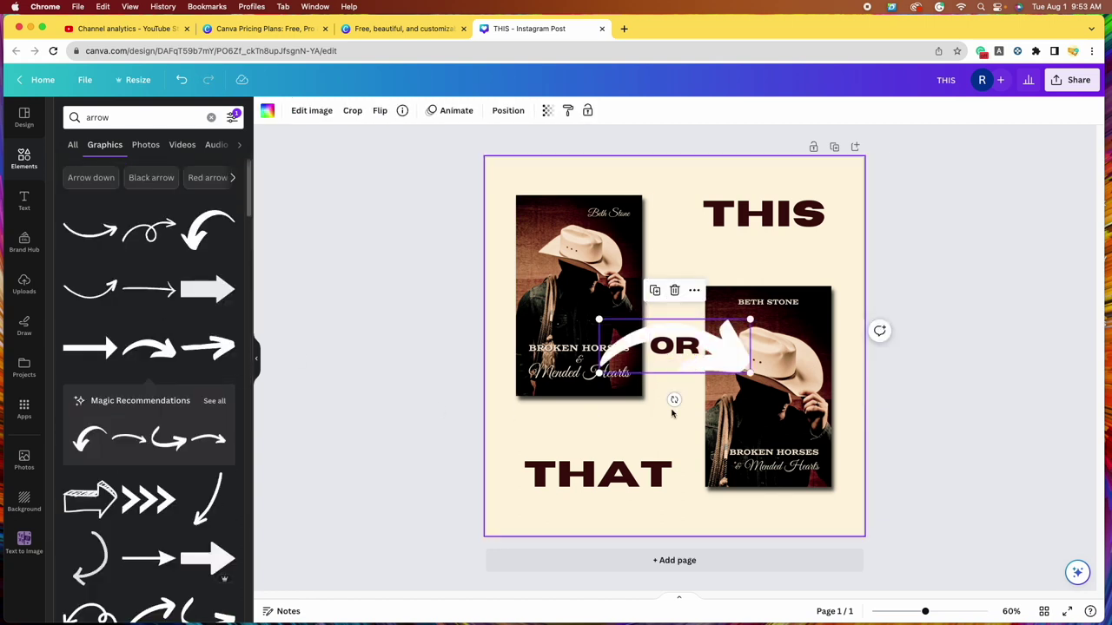
drag(717, 352, 732, 262)
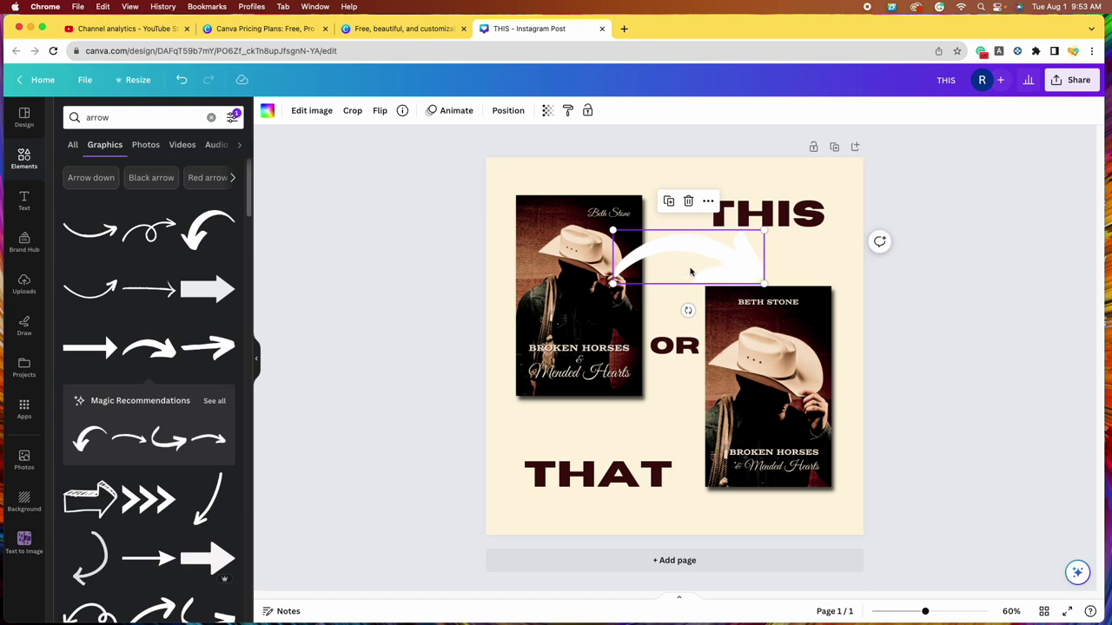
Step: Try red and black on the arrow, and settle on the medium brown from the first cover's photo colors
click(267, 112)
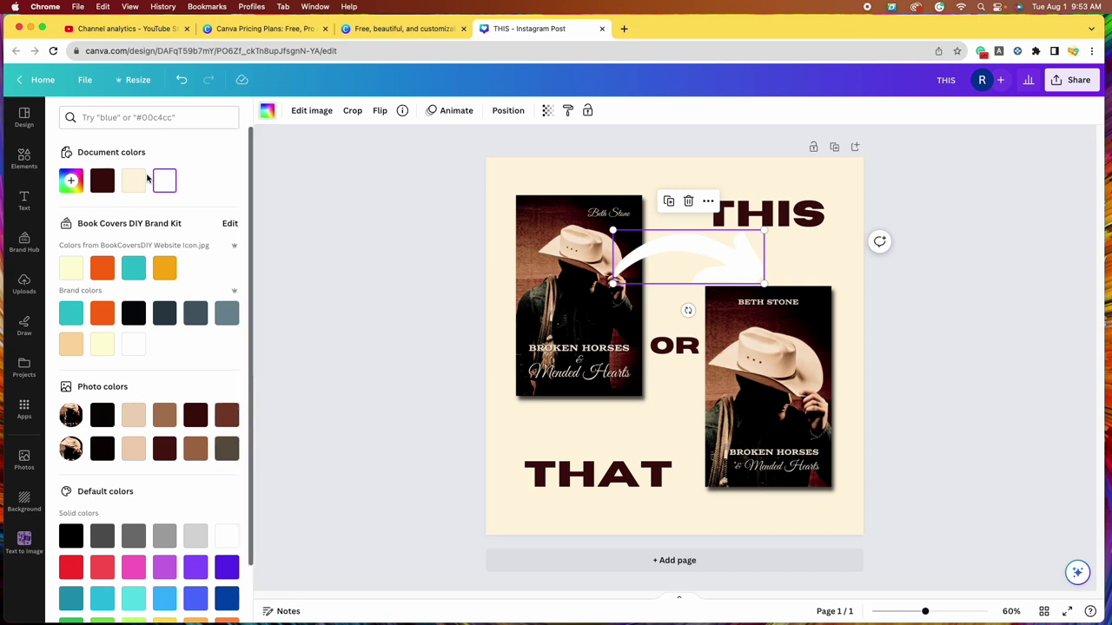
click(71, 567)
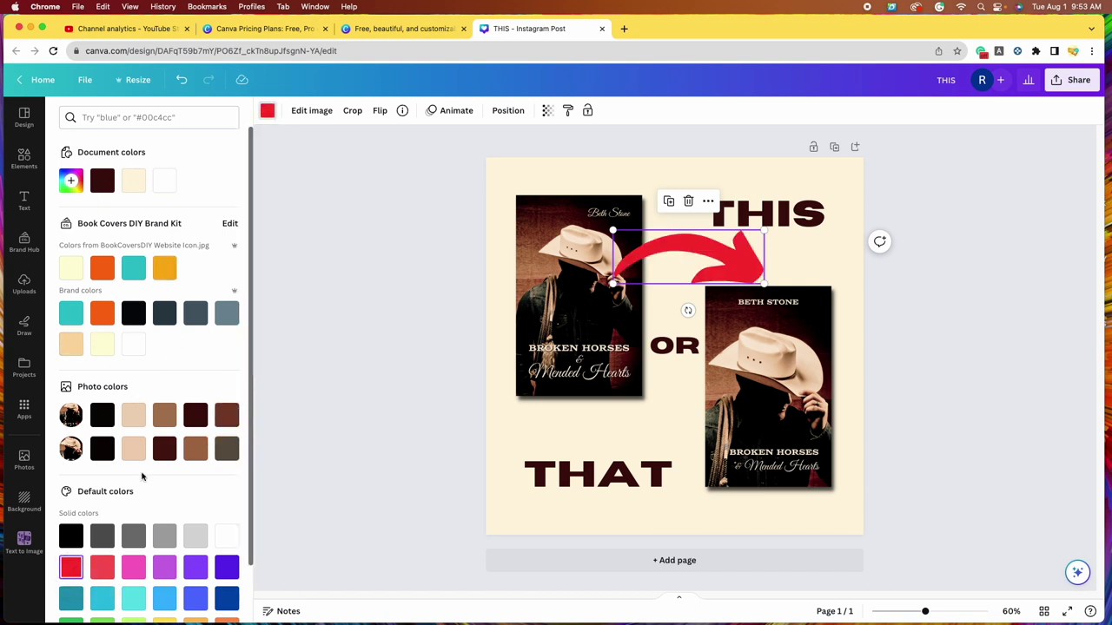
click(71, 536)
click(164, 416)
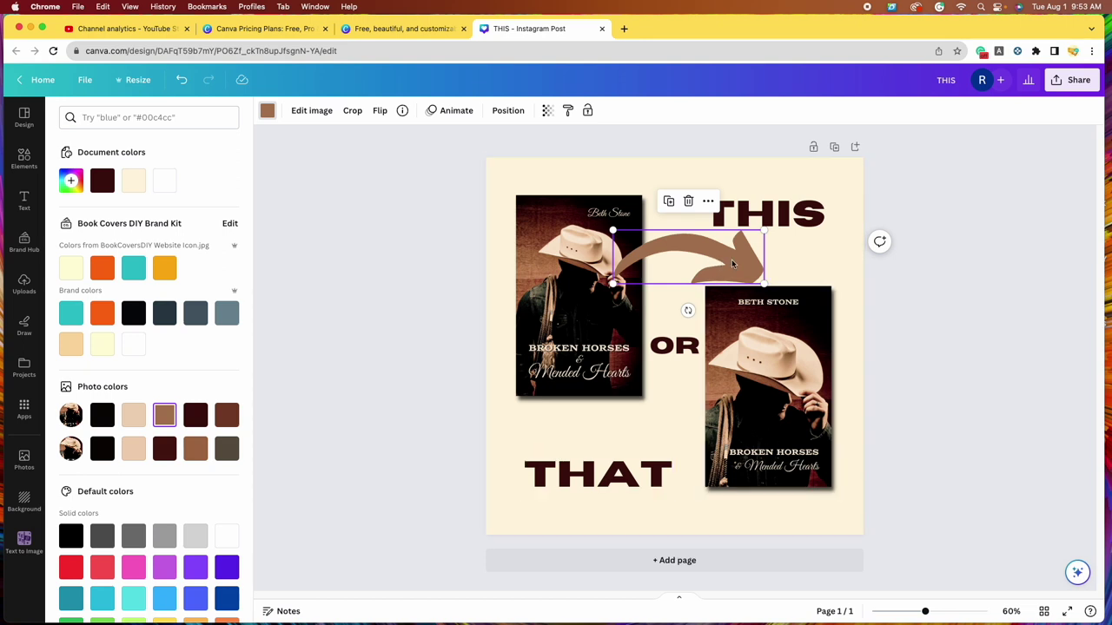
Step: Turn the brown arrow upside down and position it so its head points at the first cover
drag(732, 264, 747, 265)
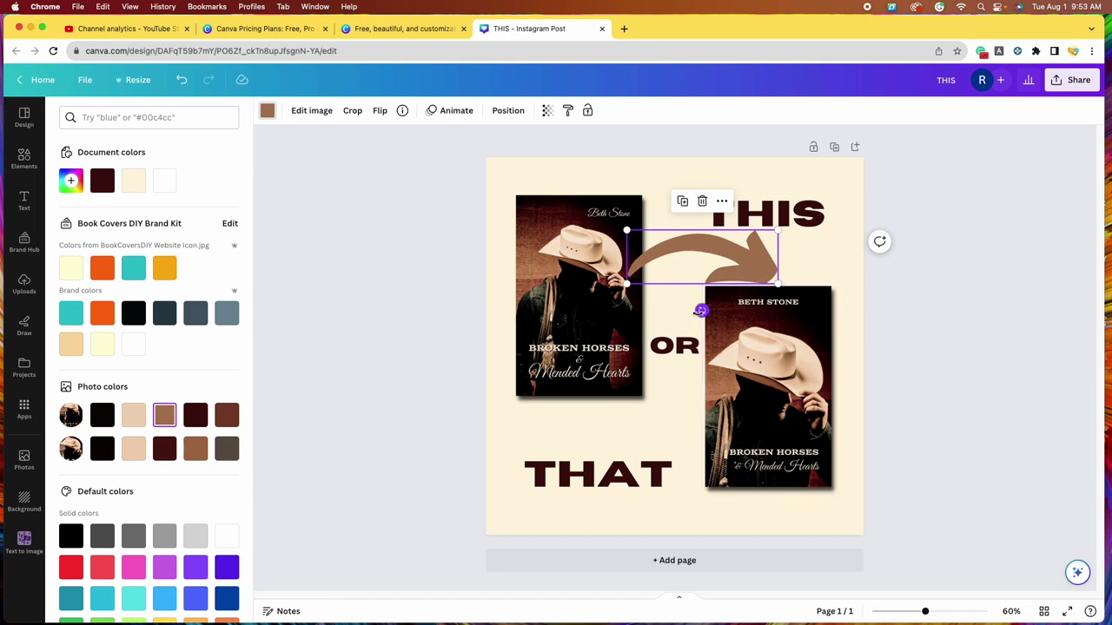
drag(703, 310, 700, 199)
drag(698, 249, 710, 248)
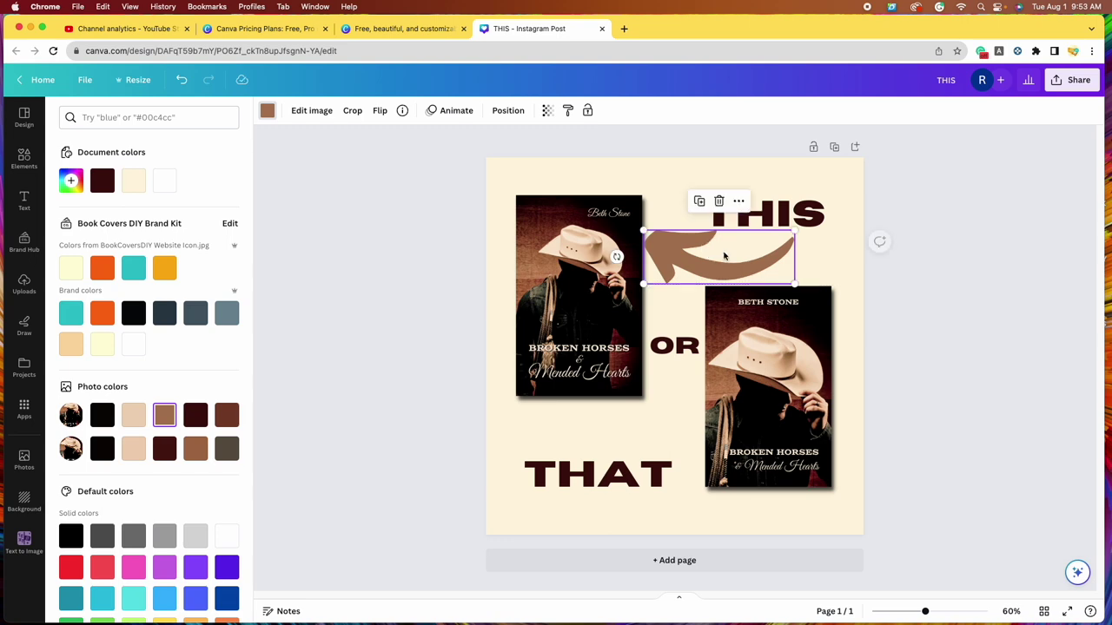
click(958, 338)
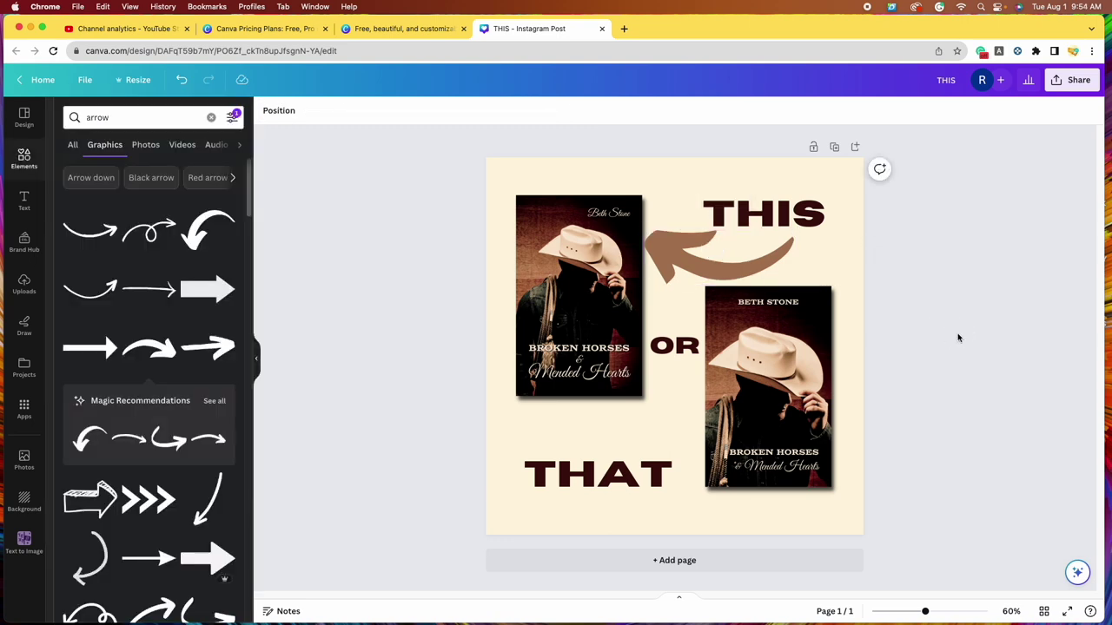
Step: Shrink the brown arrow to fit between the first cover and the "THIS" heading, and nudge the heading slightly down
click(740, 257)
drag(794, 282, 768, 270)
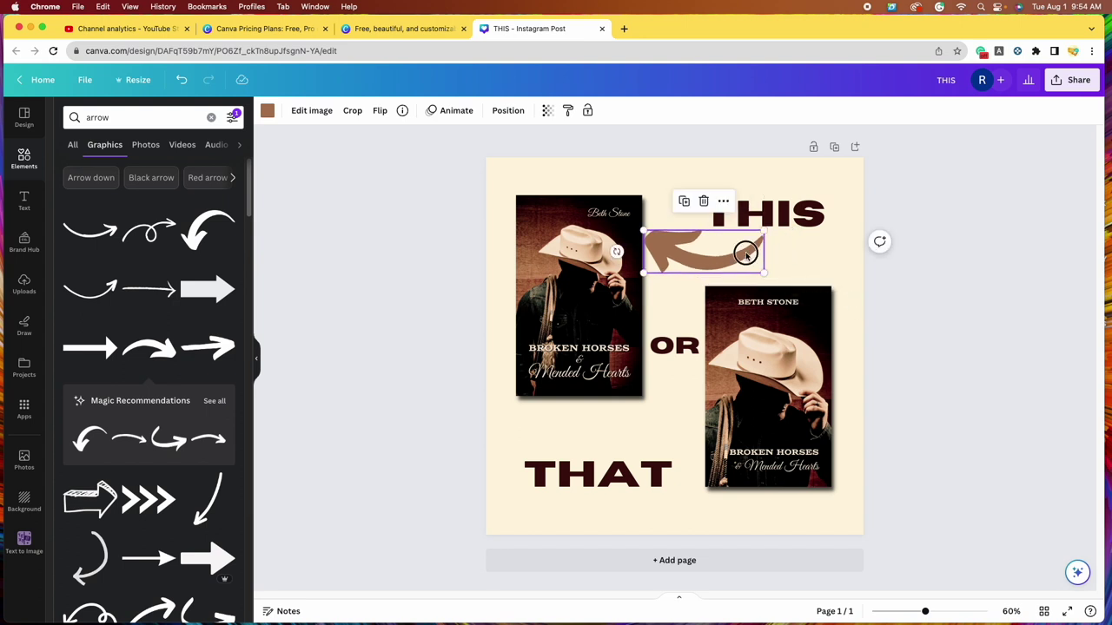
click(1011, 340)
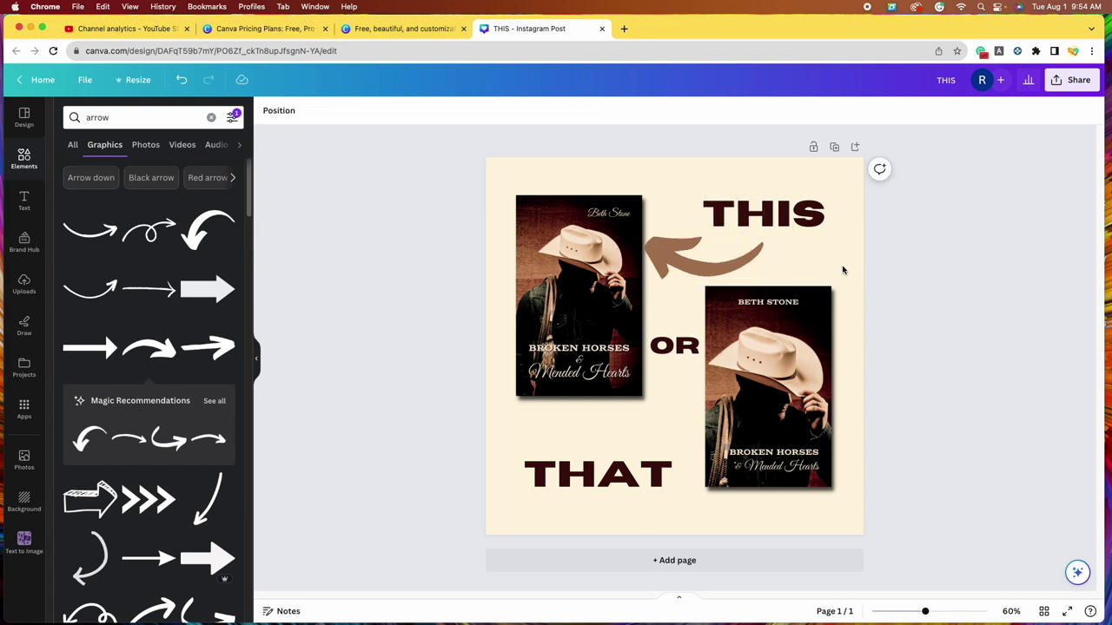
click(808, 219)
key(Escape)
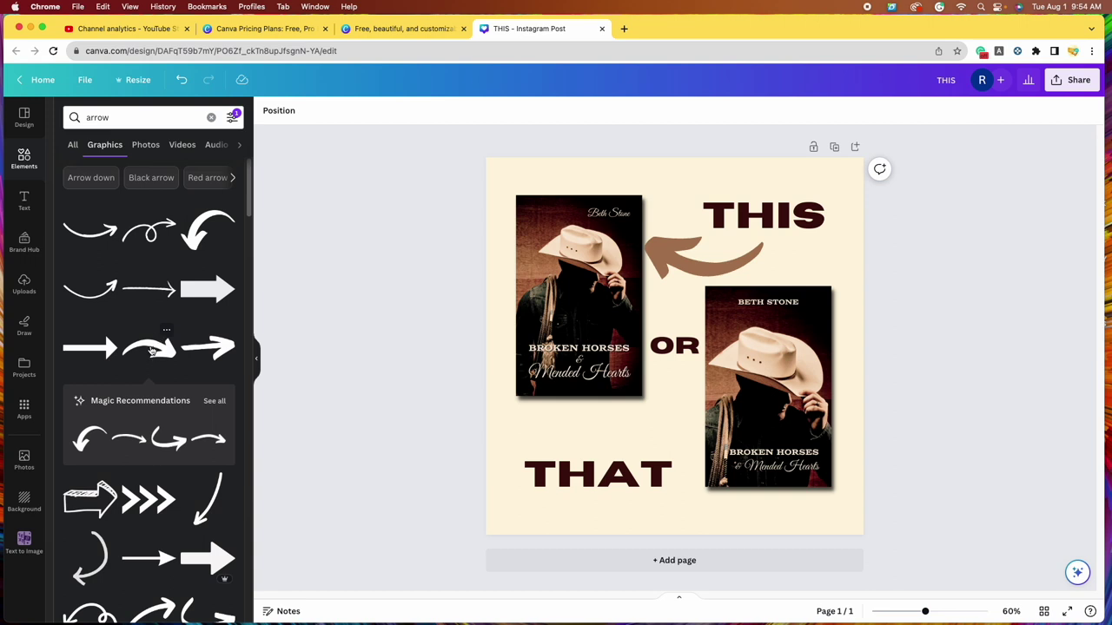
Step: Add a second, smaller curved arrow above "THAT" pointing at the second cover, and recolor it the same medium brown
click(150, 350)
drag(708, 358, 672, 441)
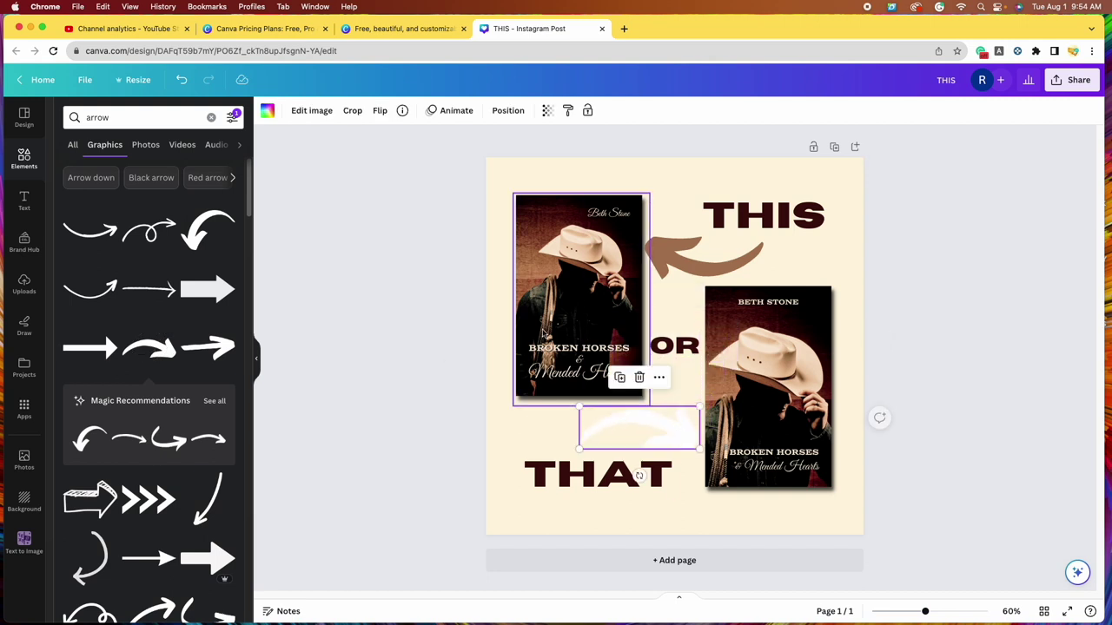
click(267, 111)
click(165, 417)
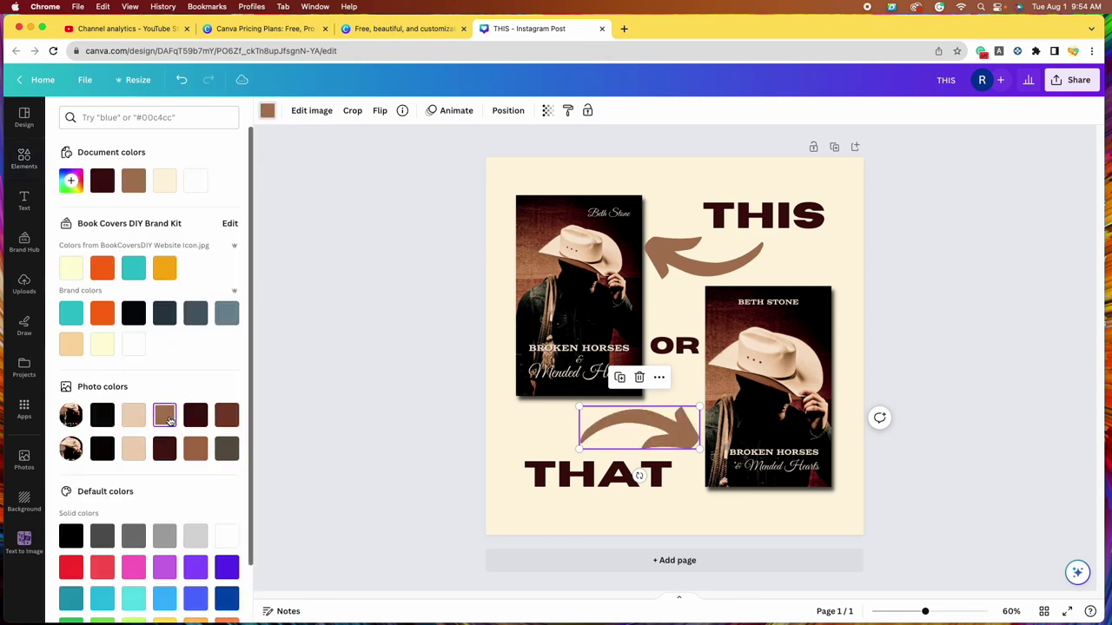
click(1054, 385)
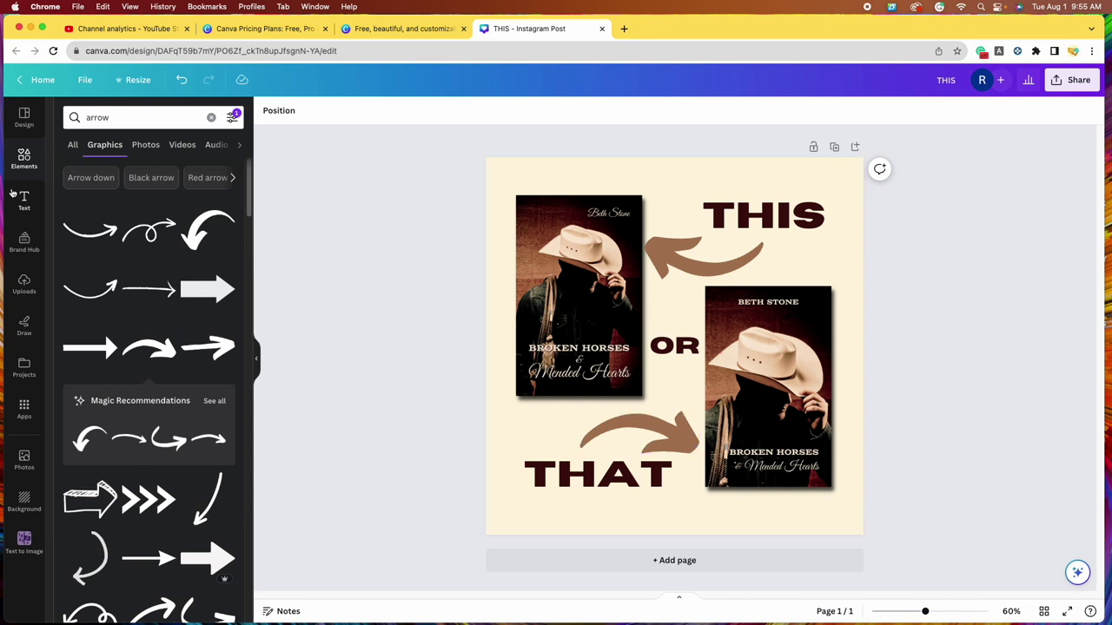
Step: Search the elements library for "western" and show all matching graphics
click(211, 120)
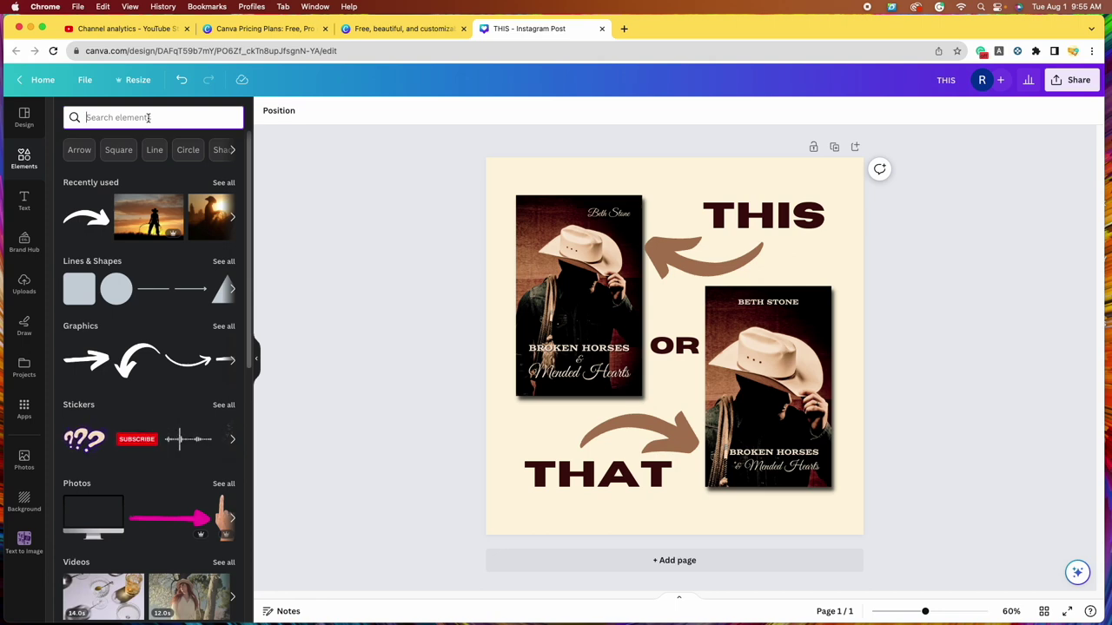
text(western)
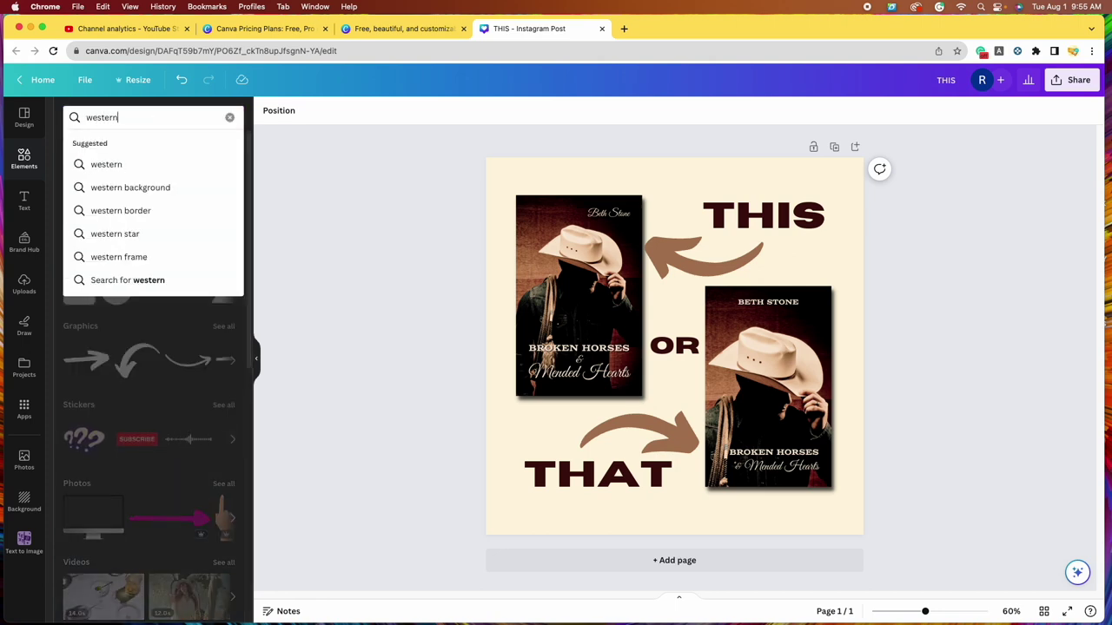
key(Return)
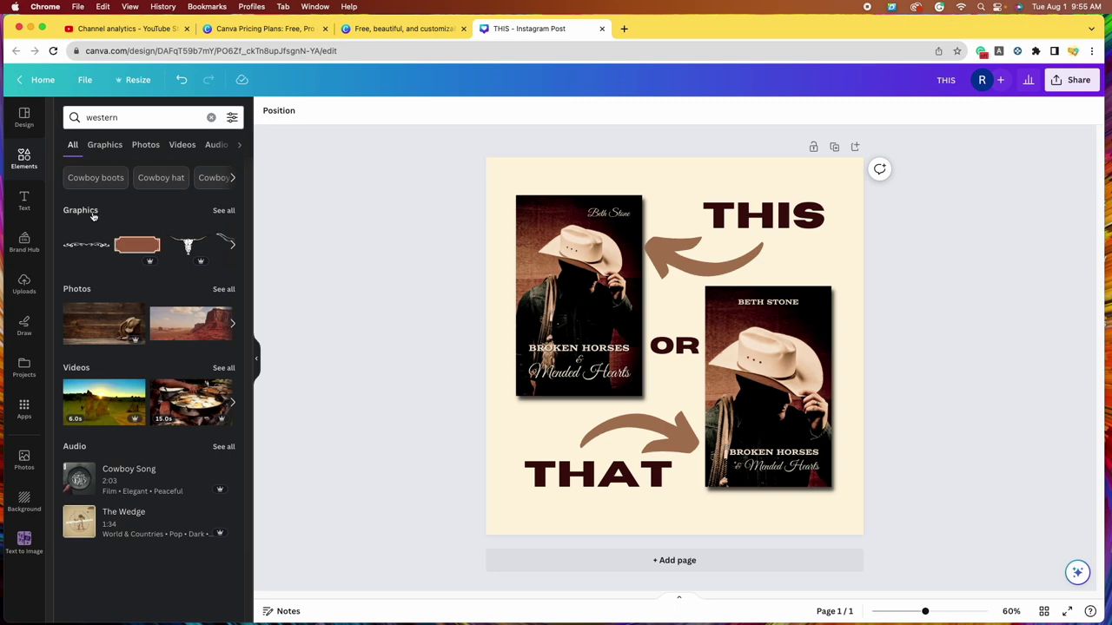
click(224, 214)
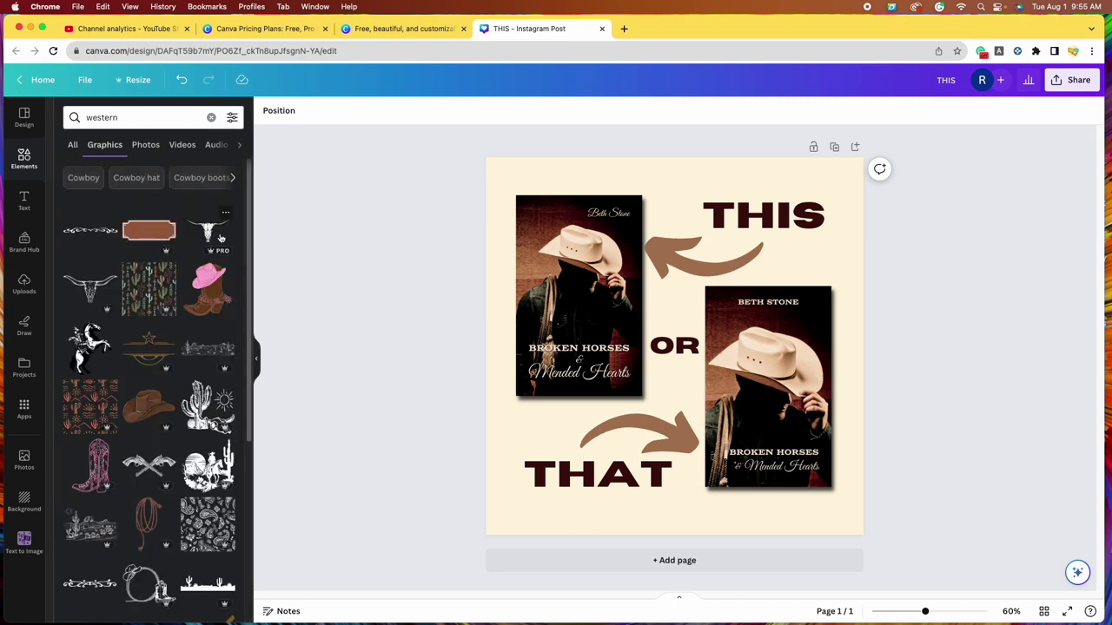
Step: Add the gold rope corner border and place it in the design's upper-left corner around the first cover
scroll(209, 432, down, 5)
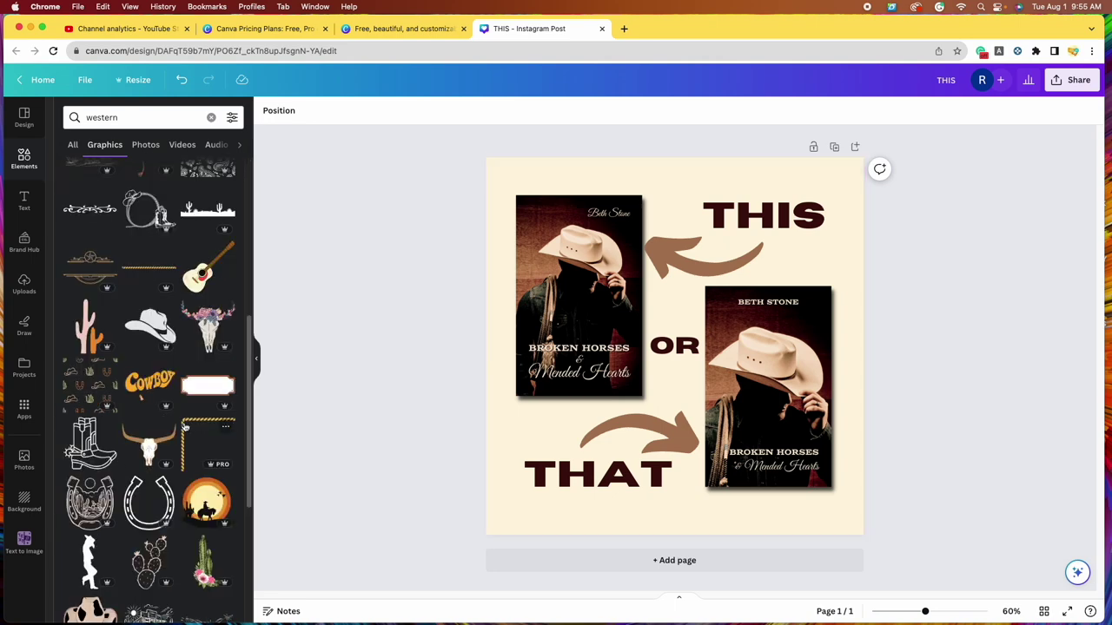
scroll(183, 422, down, 1)
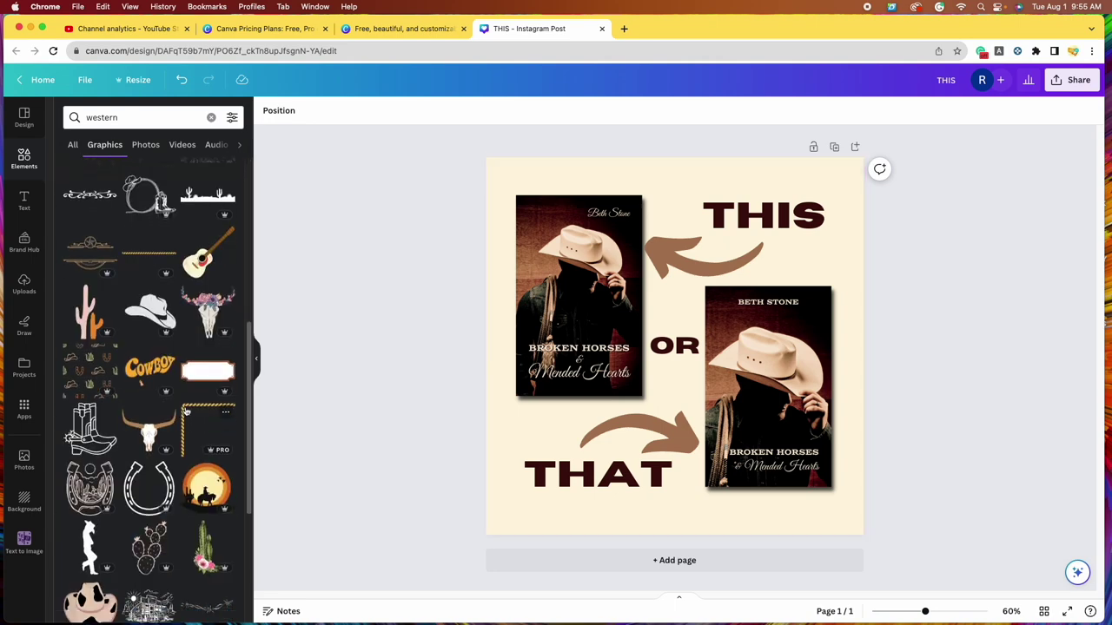
click(186, 412)
drag(663, 276, 556, 166)
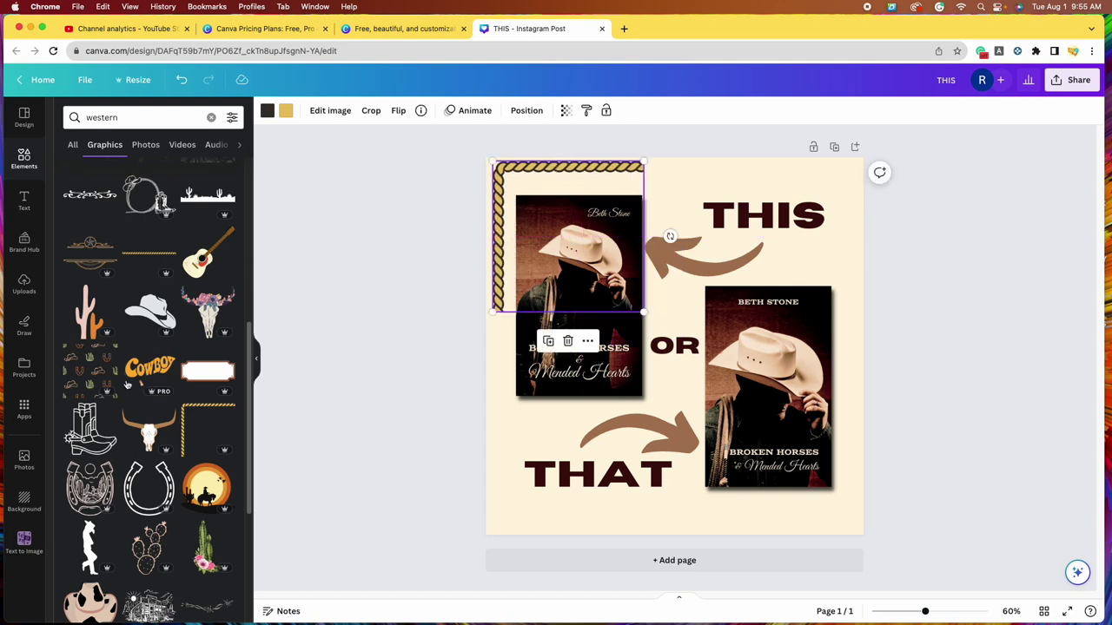
Step: Add the circular rope, the looped rope frame and the rectangular rope frame from the western graphics
scroll(178, 422, down, 5)
scroll(193, 404, down, 3)
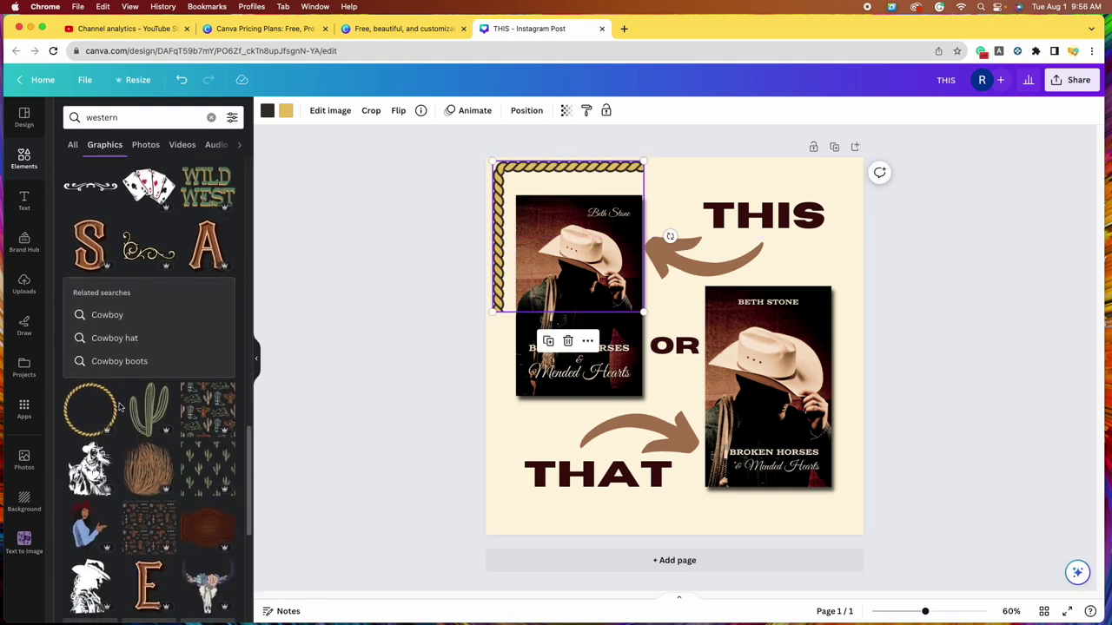
click(90, 409)
scroll(215, 345, down, 5)
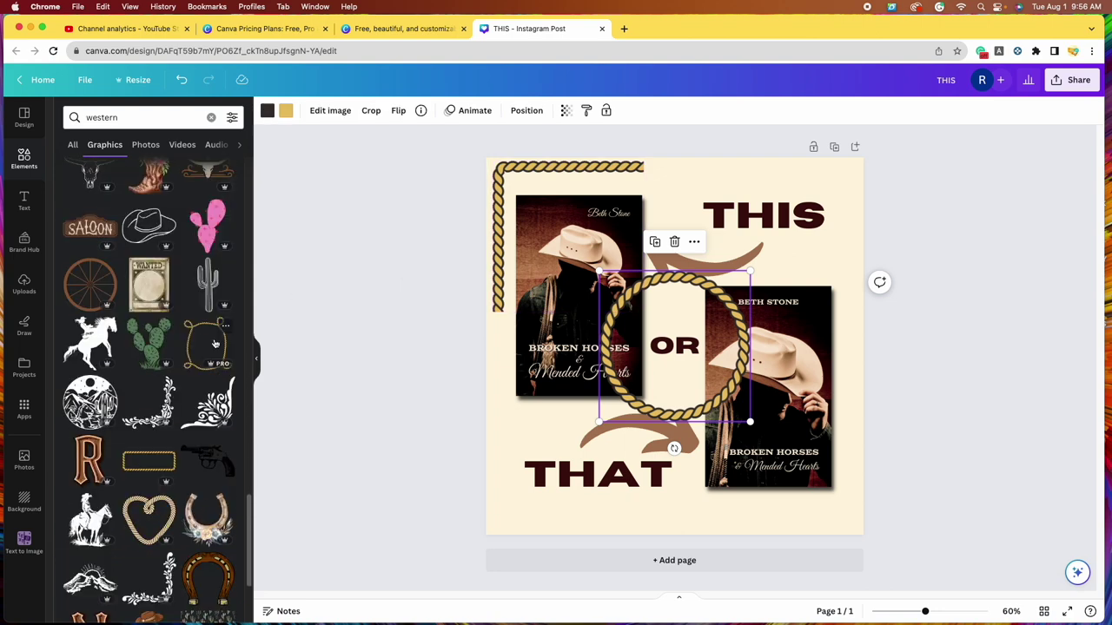
click(215, 345)
scroll(208, 390, down, 5)
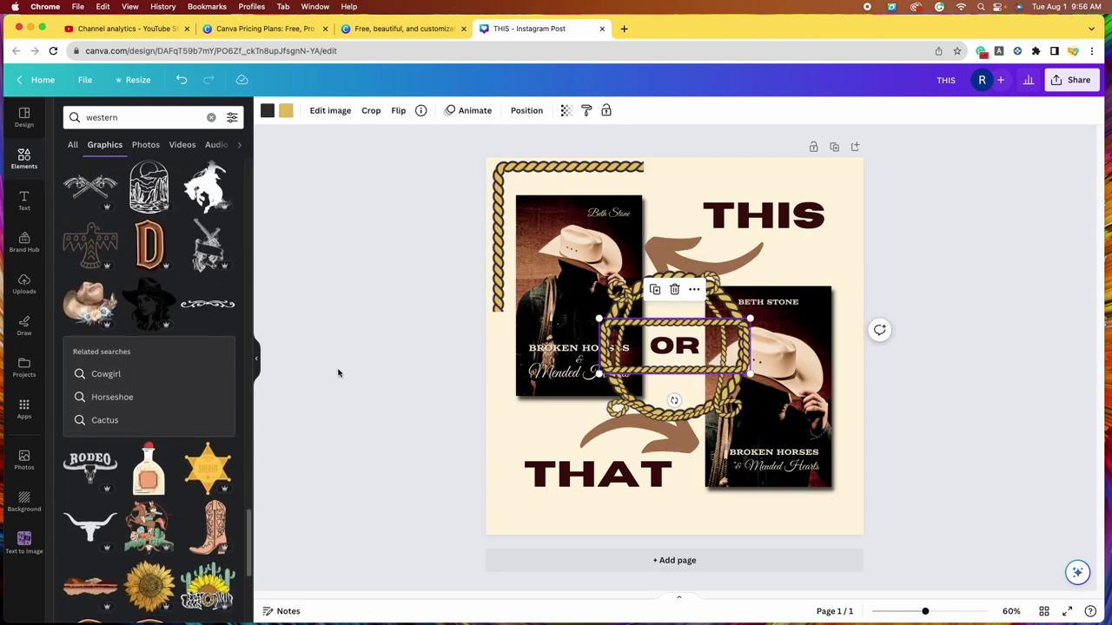
Step: Try the rectangular rope frame around "THIS" and the enlarged looped rope around the second cover, and delete both
drag(749, 350, 837, 215)
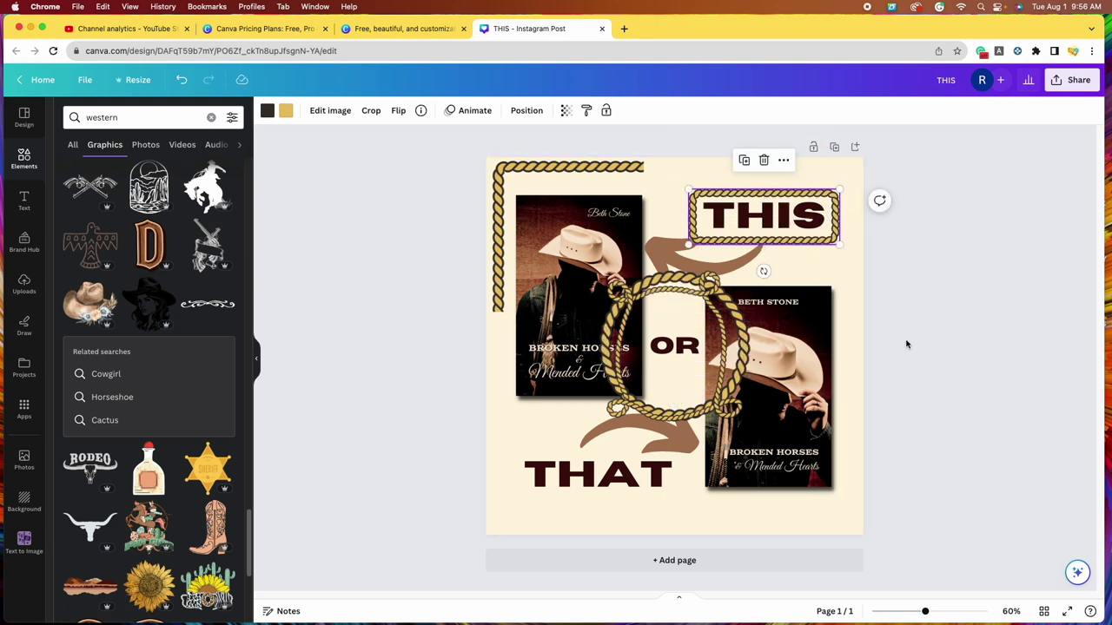
click(942, 372)
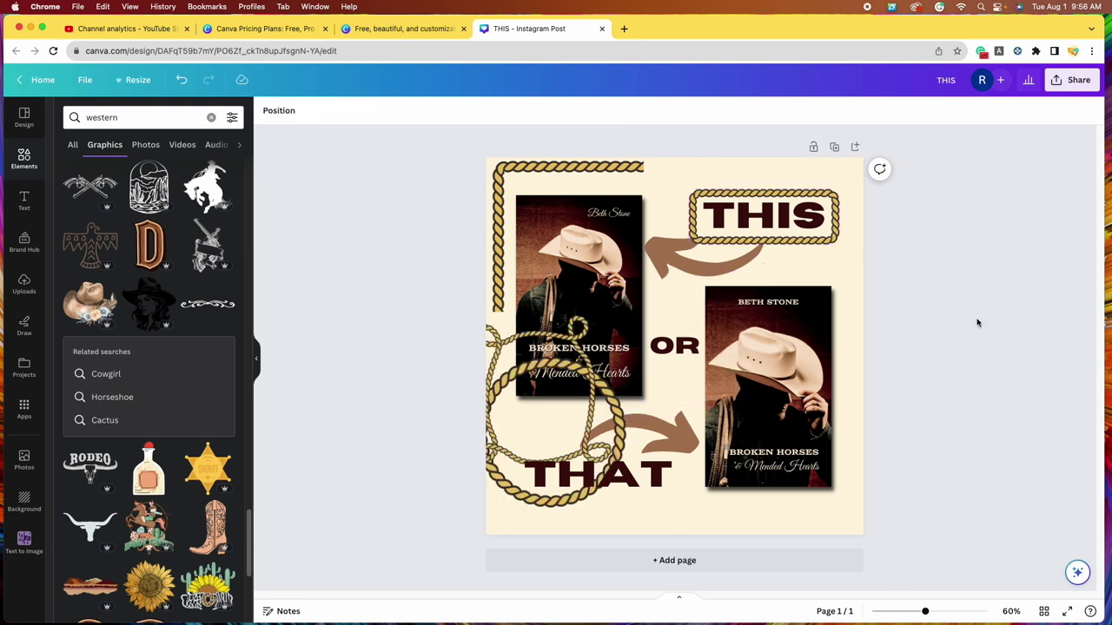
click(833, 195)
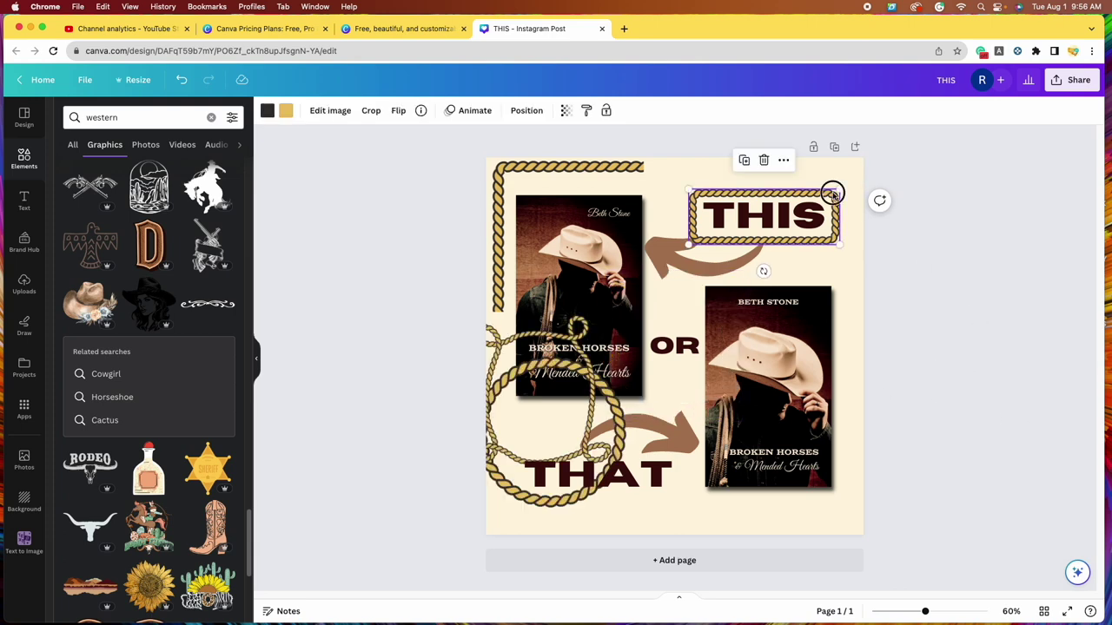
click(763, 159)
mouse_move(605, 393)
mouse_down()
mouse_move(694, 287)
mouse_move(793, 399)
mouse_move(875, 526)
mouse_up()
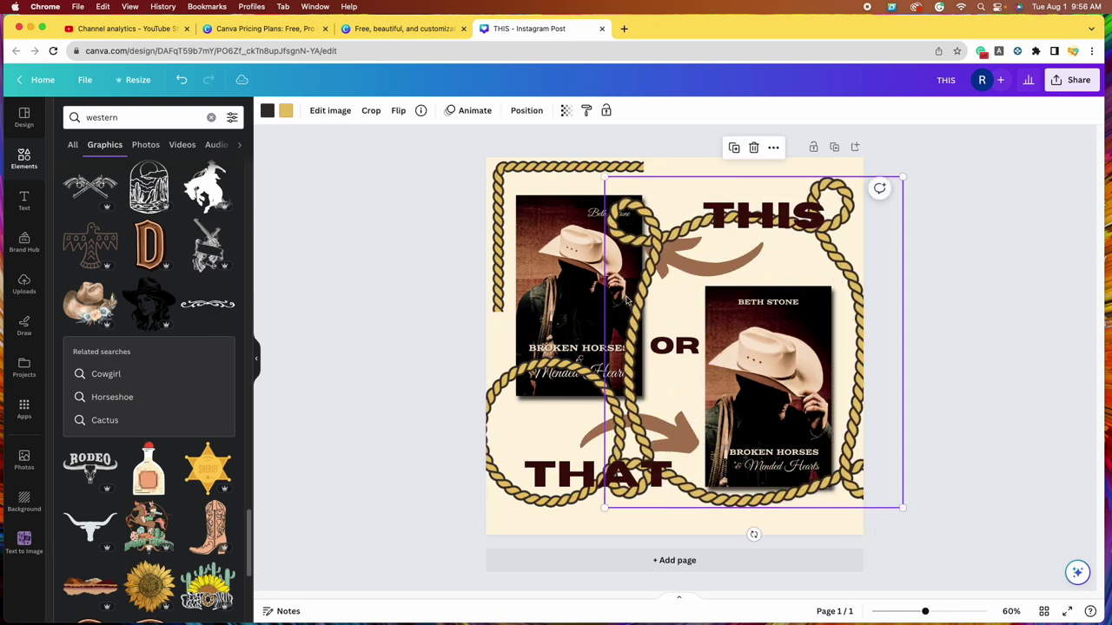
click(753, 147)
Step: Move the circular rope partly off the lower-right corner and recolor it medium brown and dark maroon from the first cover's photo colors
mouse_move(617, 390)
mouse_down()
mouse_move(942, 118)
mouse_move(926, 99)
mouse_move(938, 124)
mouse_move(946, 541)
mouse_move(943, 505)
mouse_up()
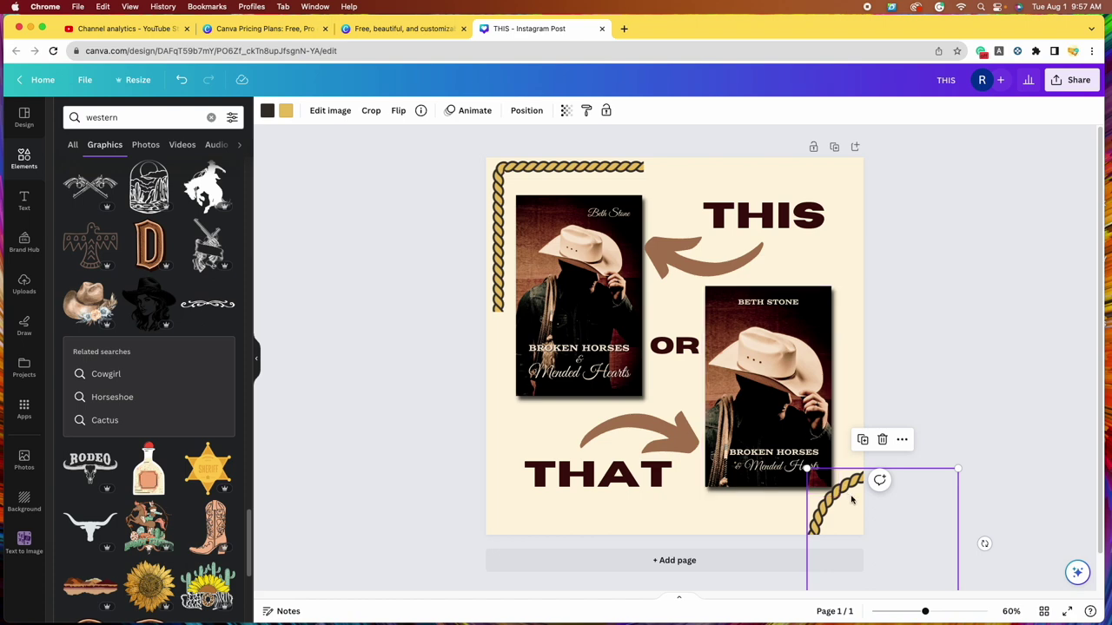
click(286, 114)
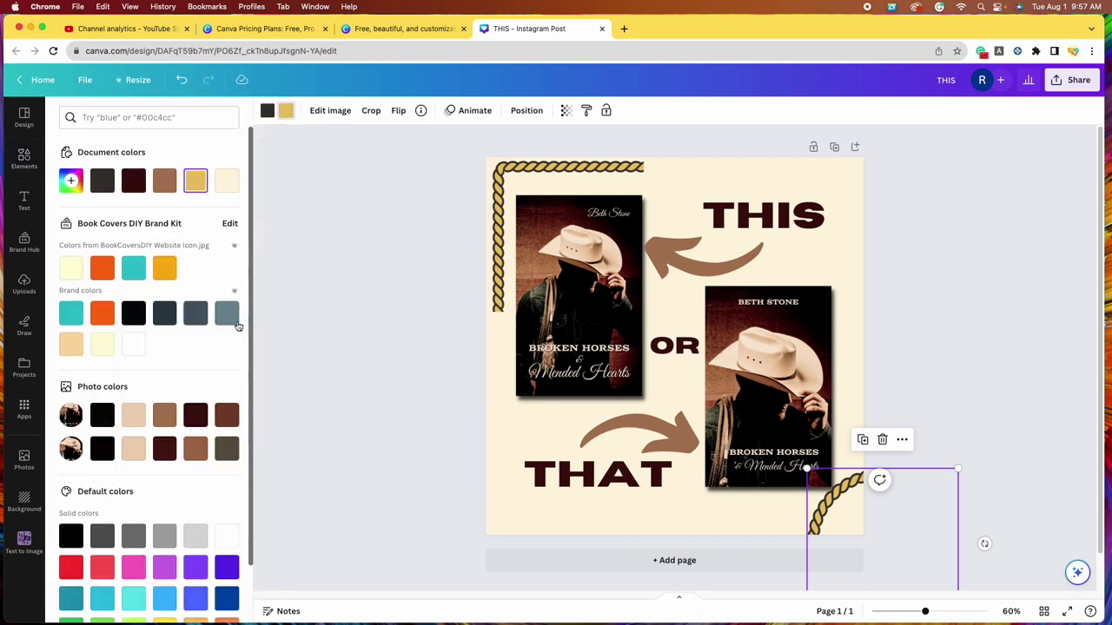
click(172, 422)
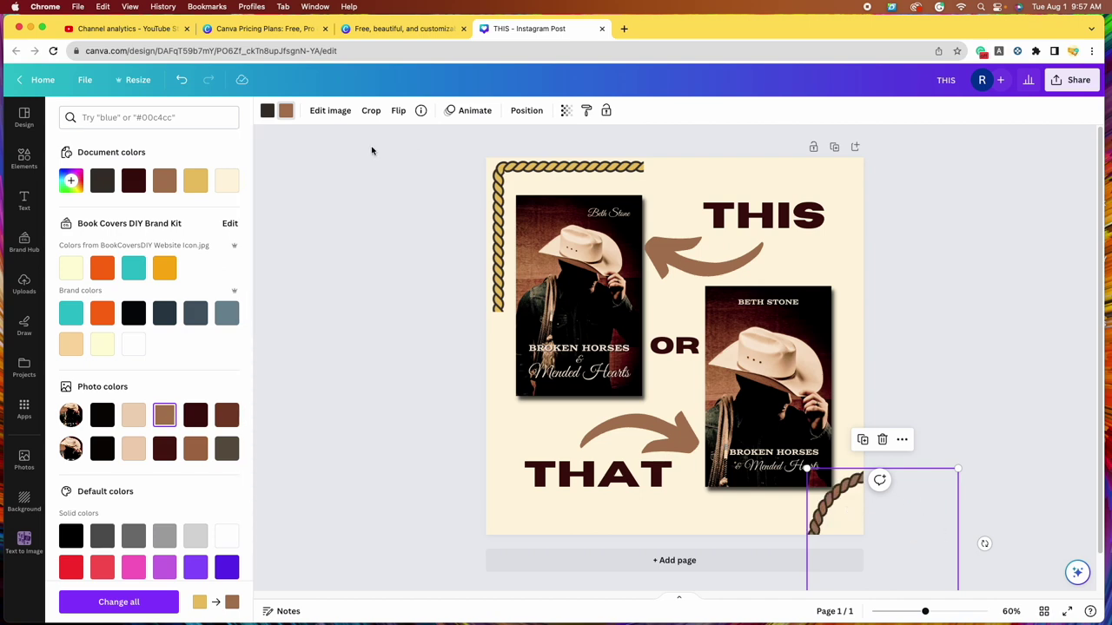
click(267, 111)
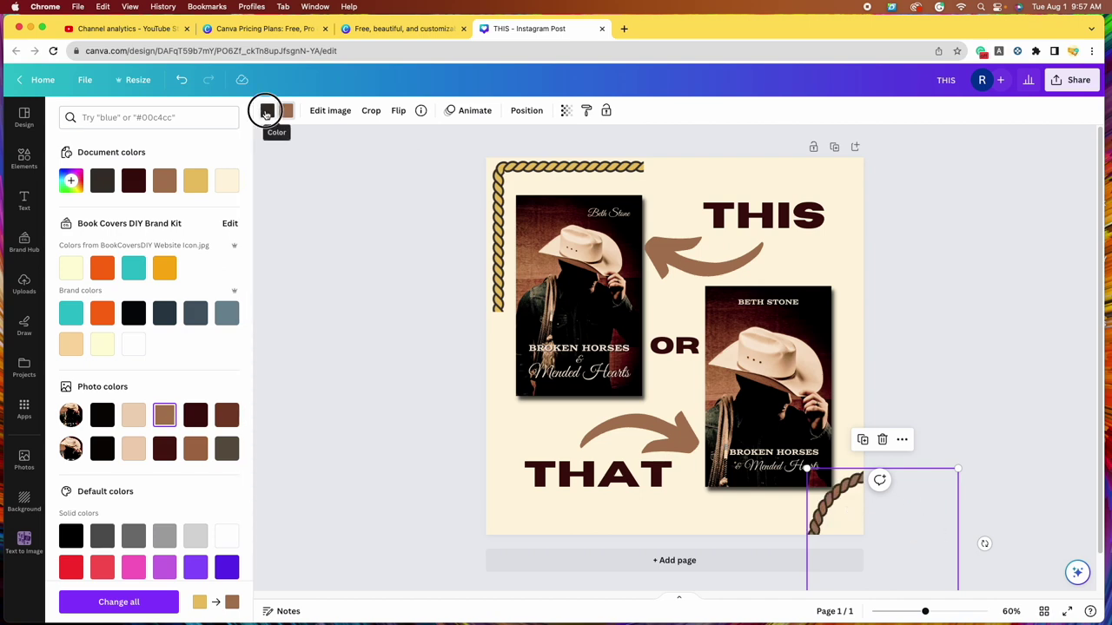
click(196, 420)
click(936, 373)
Step: Move the brown circular rope to the design's upper-right corner and delete the gold rope corner border
drag(853, 487, 851, 174)
click(575, 165)
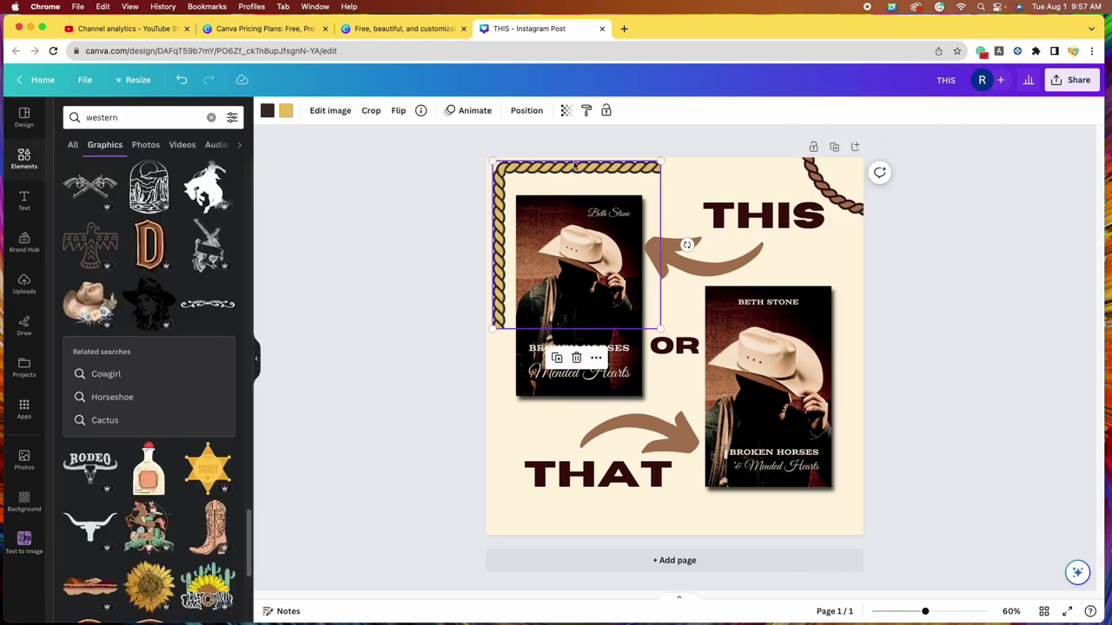
click(576, 358)
Step: Duplicate the brown circular rope into the lower-left corner beside "THAT", and adjust the original in the upper-right corner
click(838, 198)
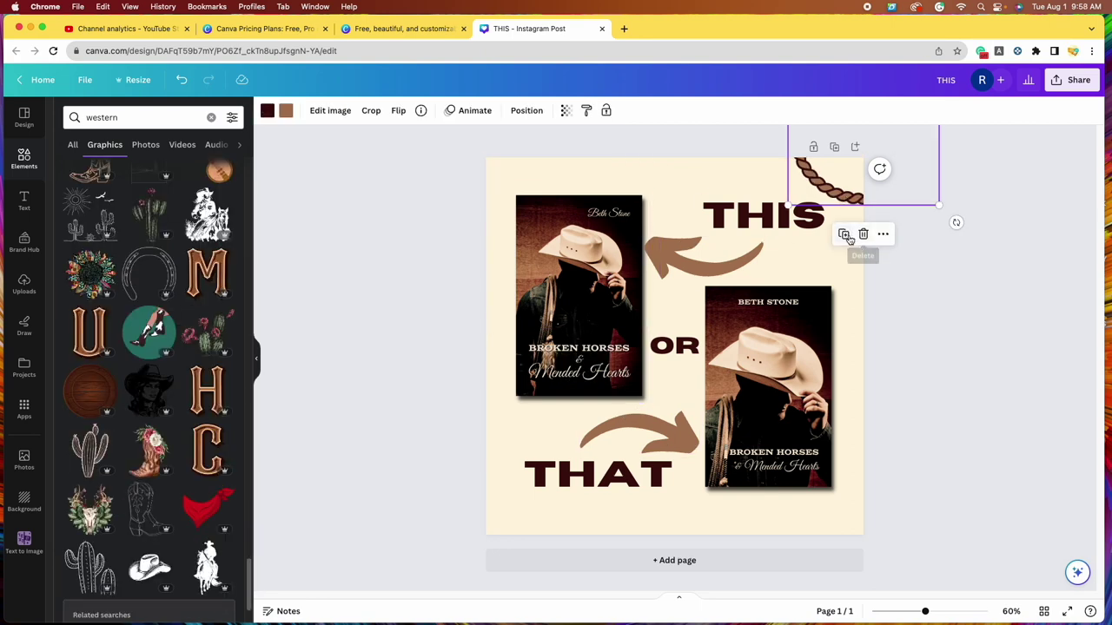
drag(846, 200, 435, 578)
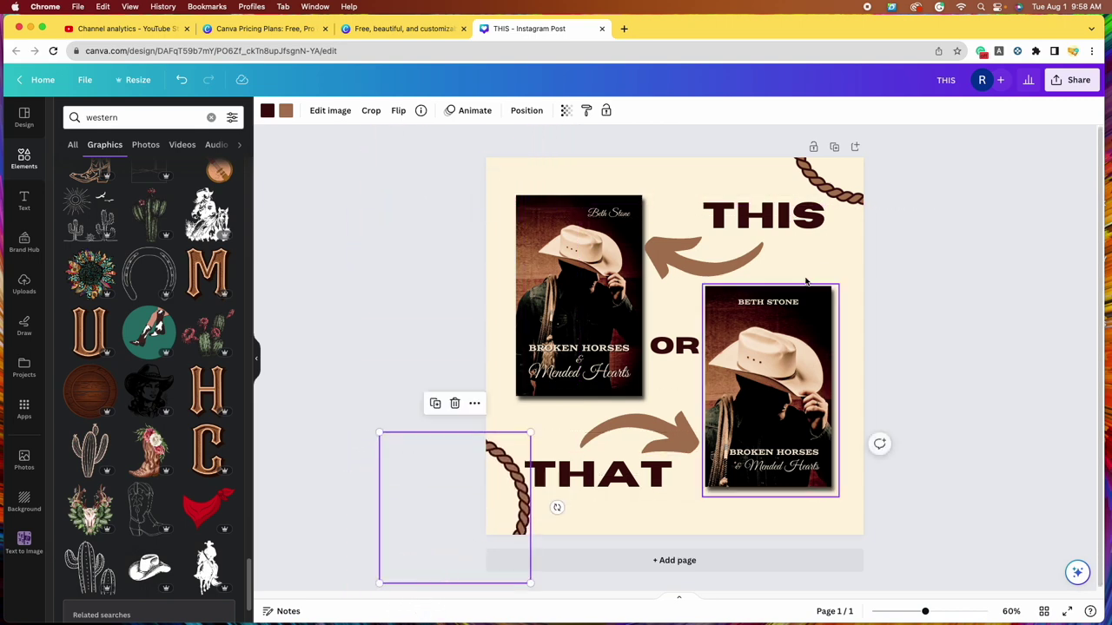
click(898, 201)
Step: Add the wavy rope from the western graphics, enlarge it and place it along the top edge above the first cover
scroll(148, 330, down, 5)
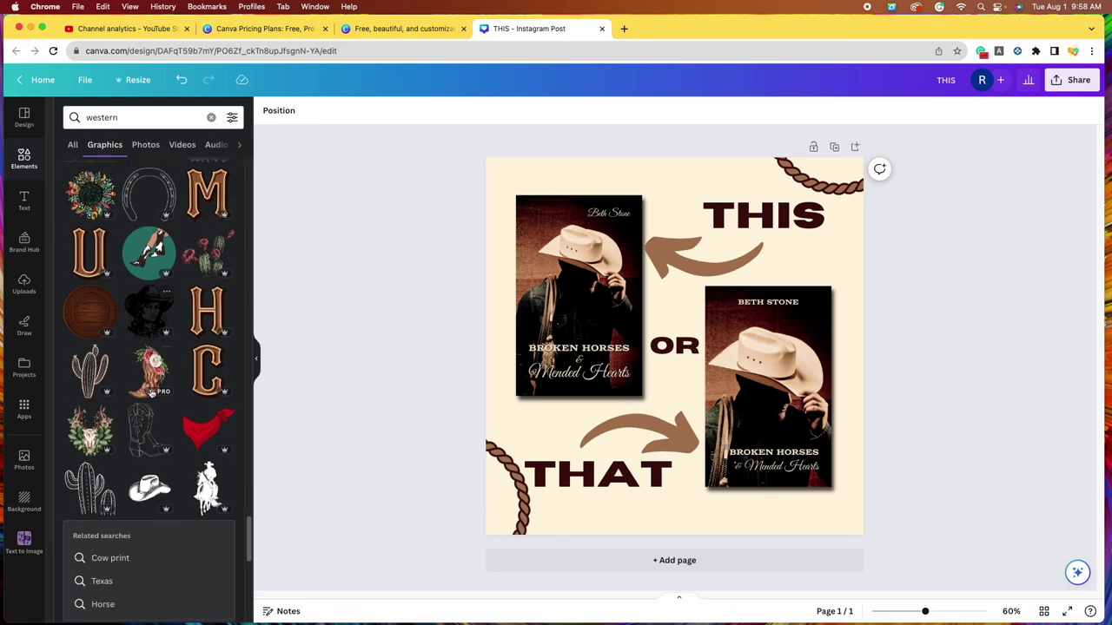
scroll(177, 388, down, 9)
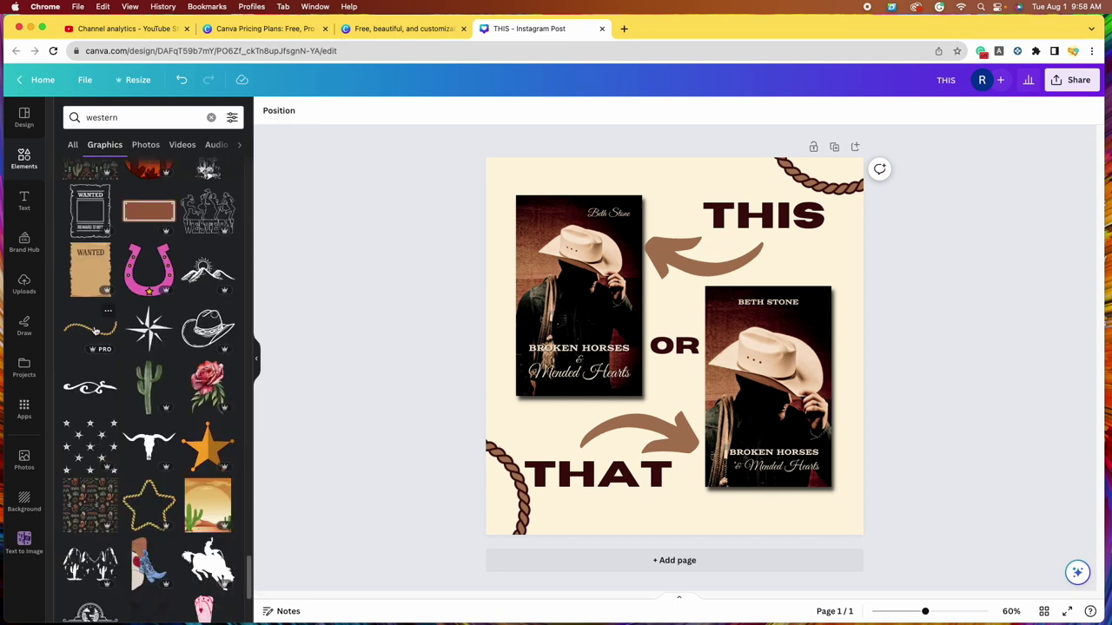
click(93, 333)
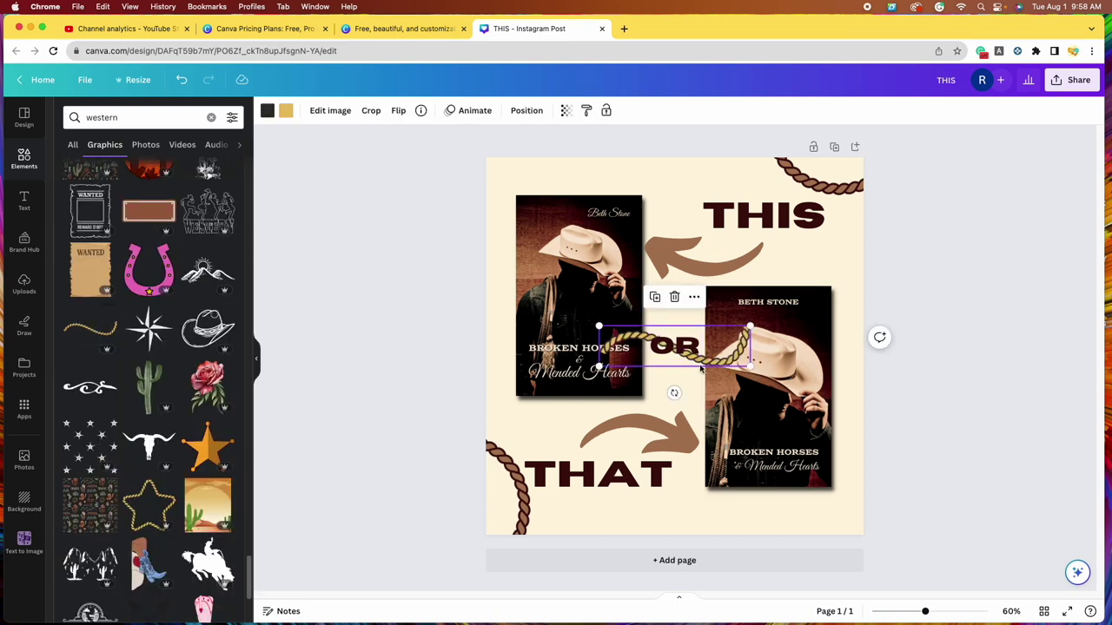
drag(716, 367, 576, 176)
Step: Try reddish brown on the wavy rope, and settle on medium brown with dark maroon outlines from the first cover's photo colors
click(286, 111)
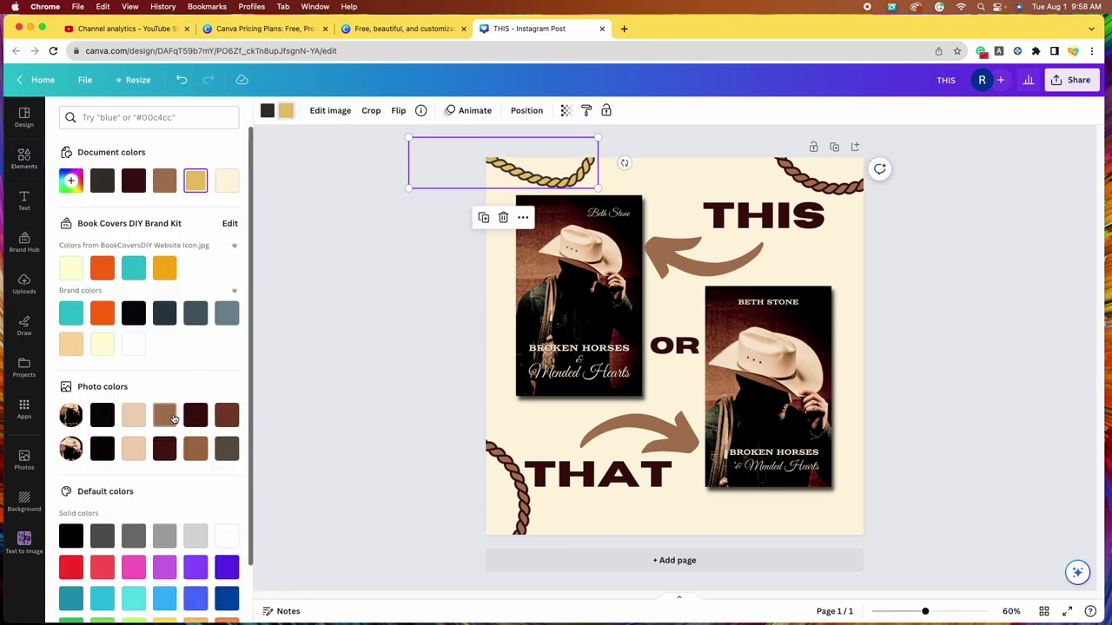
click(226, 417)
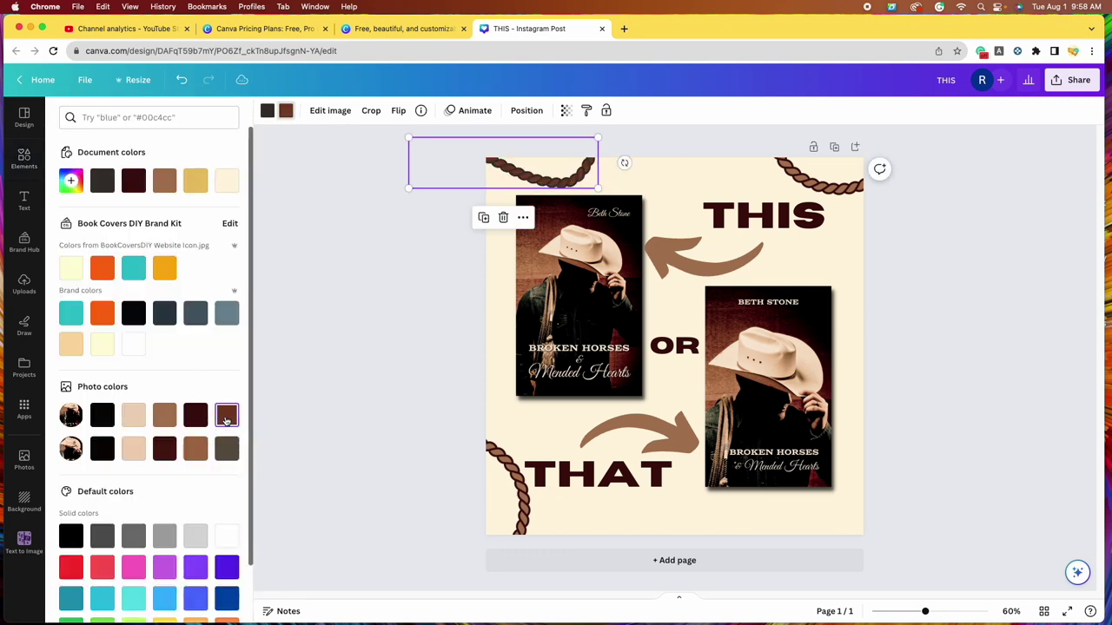
click(164, 415)
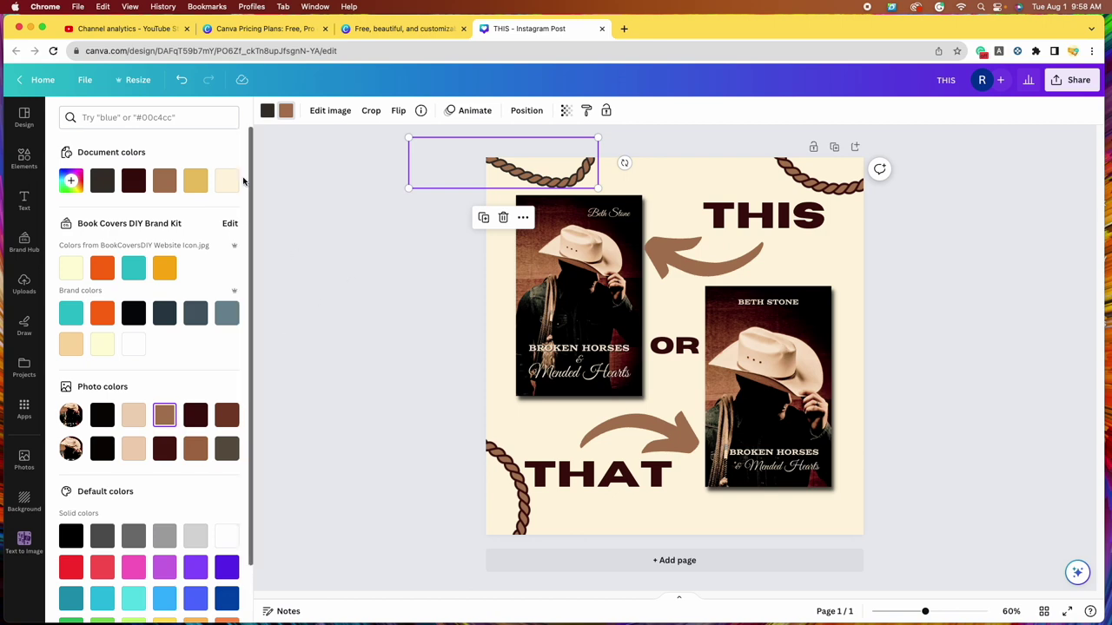
click(196, 415)
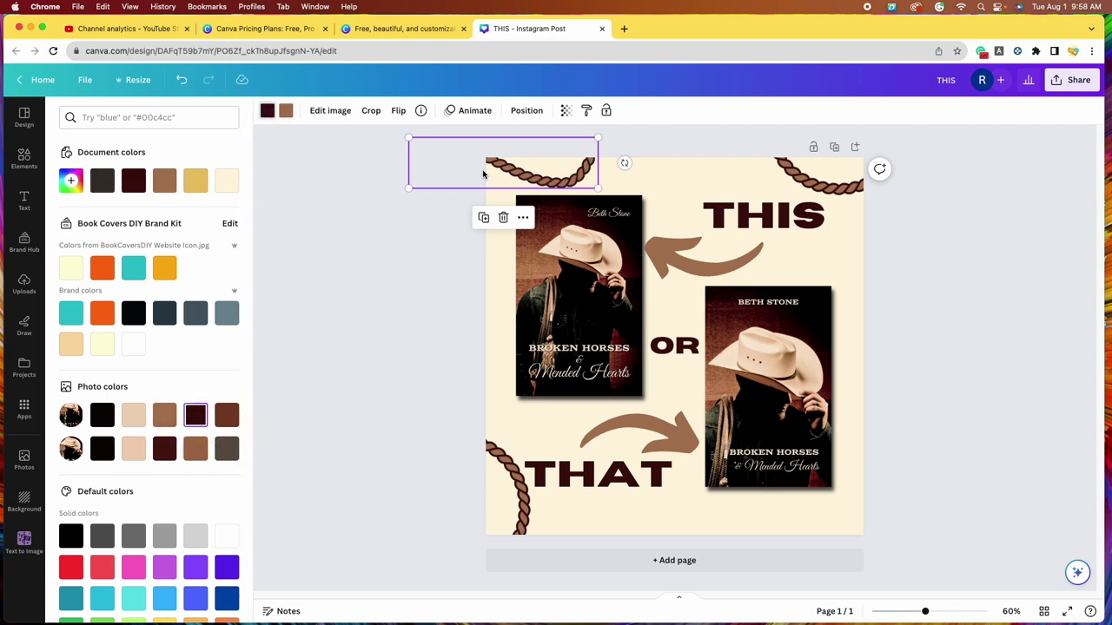
key(Escape)
Step: Shift the wavy rope further across the top edge and place a duplicate of it below the second cover
drag(558, 180, 596, 180)
click(542, 221)
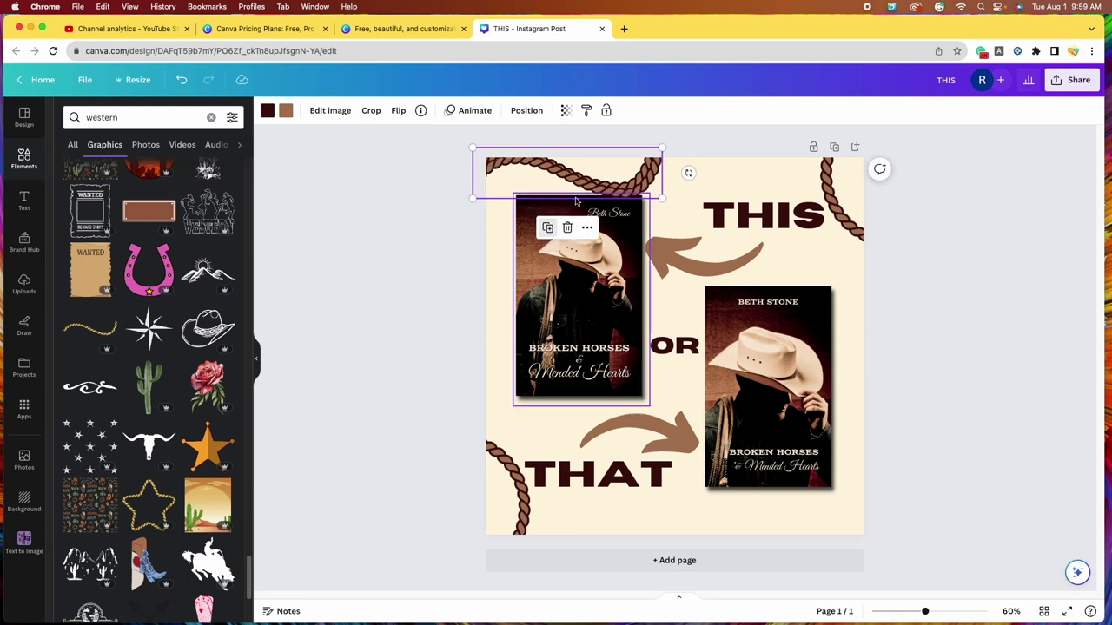
drag(599, 182, 801, 525)
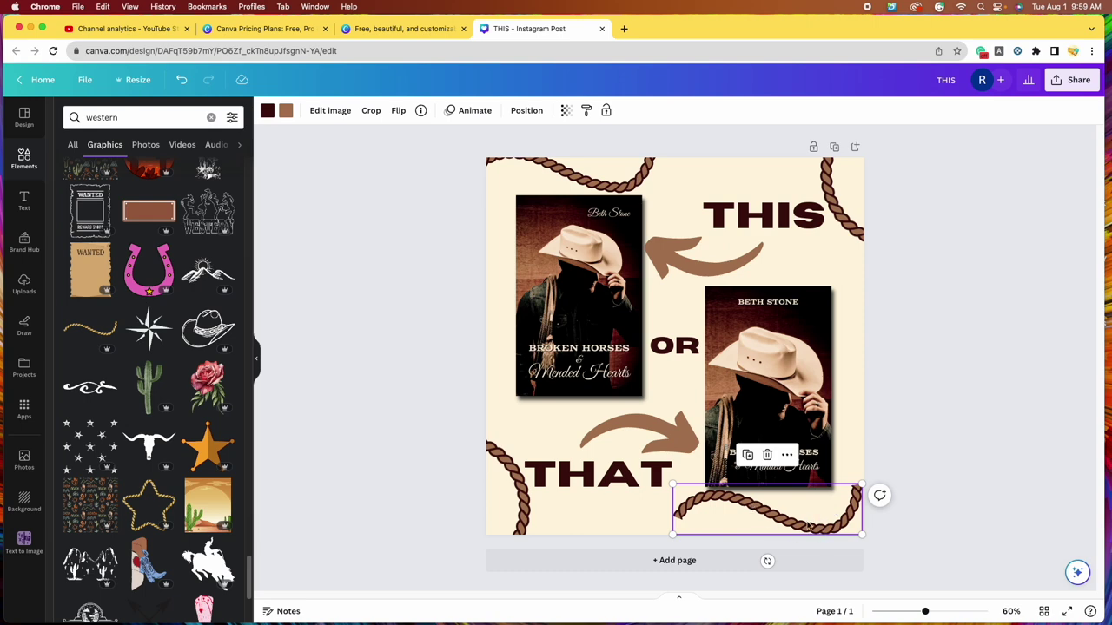
Step: Flip the duplicated wavy rope vertically and horizontally, and fit it into the design's lower-right corner
click(398, 111)
click(429, 171)
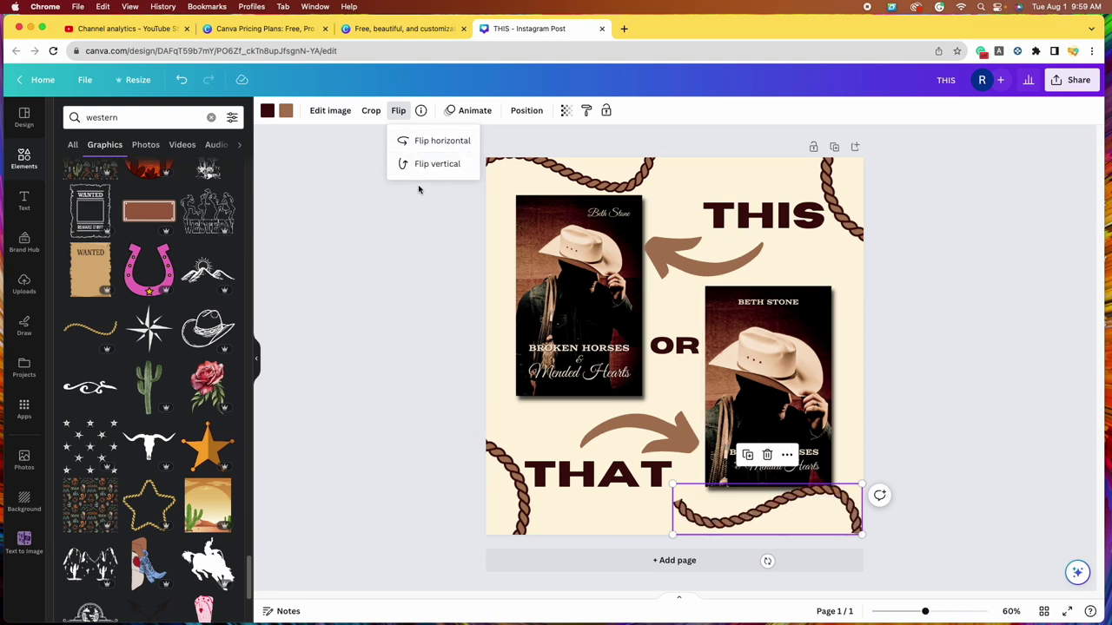
click(439, 144)
drag(808, 525, 821, 534)
click(964, 376)
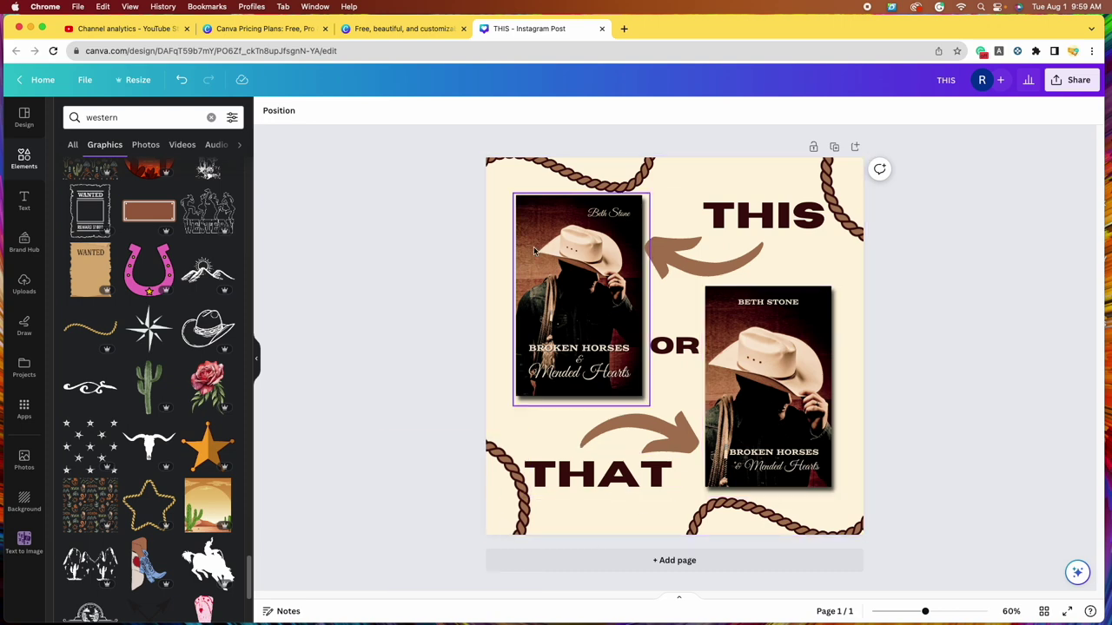
scroll(180, 432, down, 5)
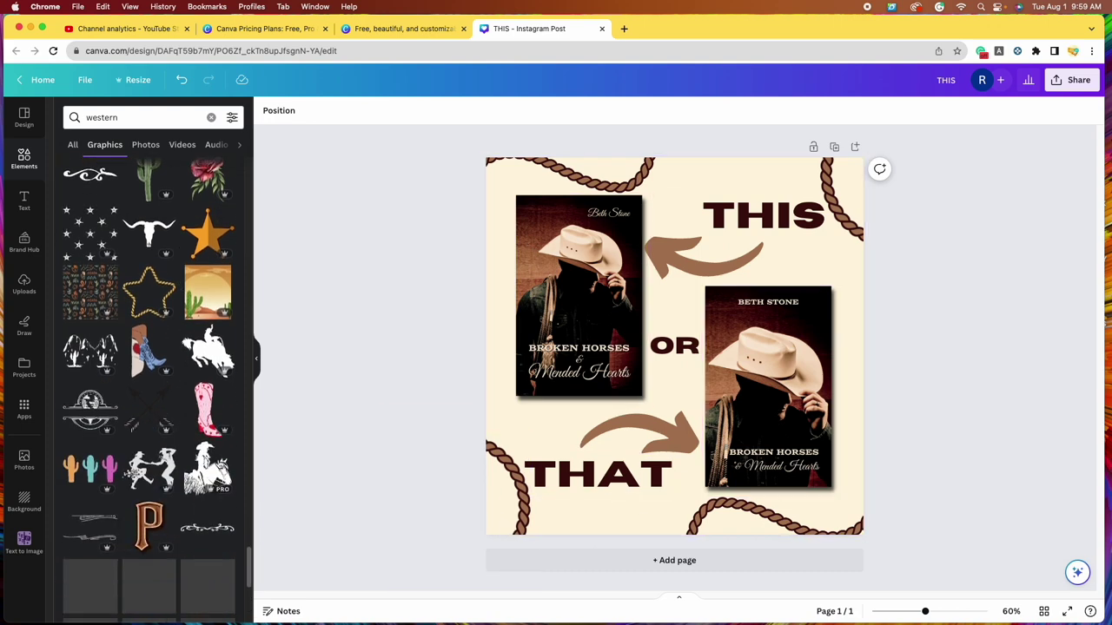
scroll(224, 458, down, 5)
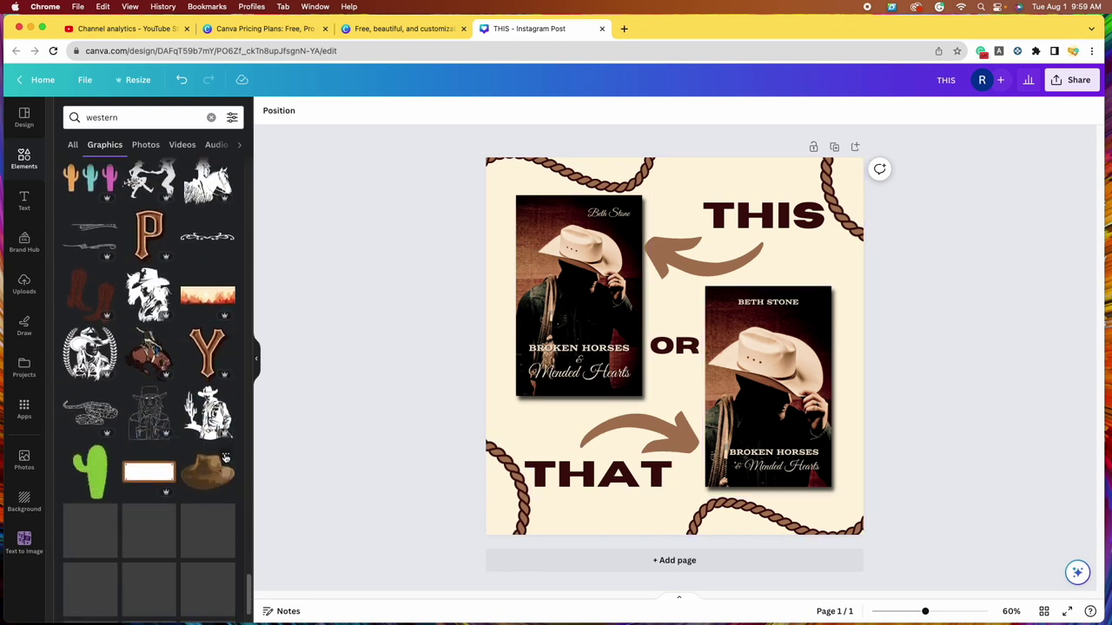
scroll(225, 457, down, 2)
scroll(206, 430, down, 8)
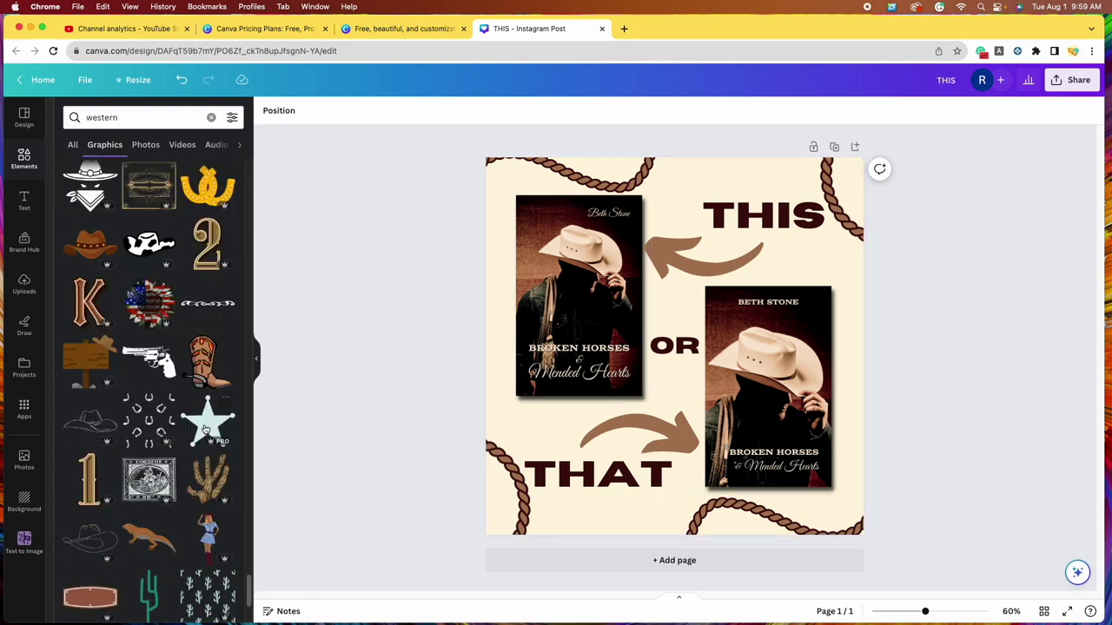
scroll(209, 429, down, 4)
Step: Set the page background to #FAE9D6 sampled from the first cover's hat, and compare it with the previous cream by undoing and redoing
click(502, 332)
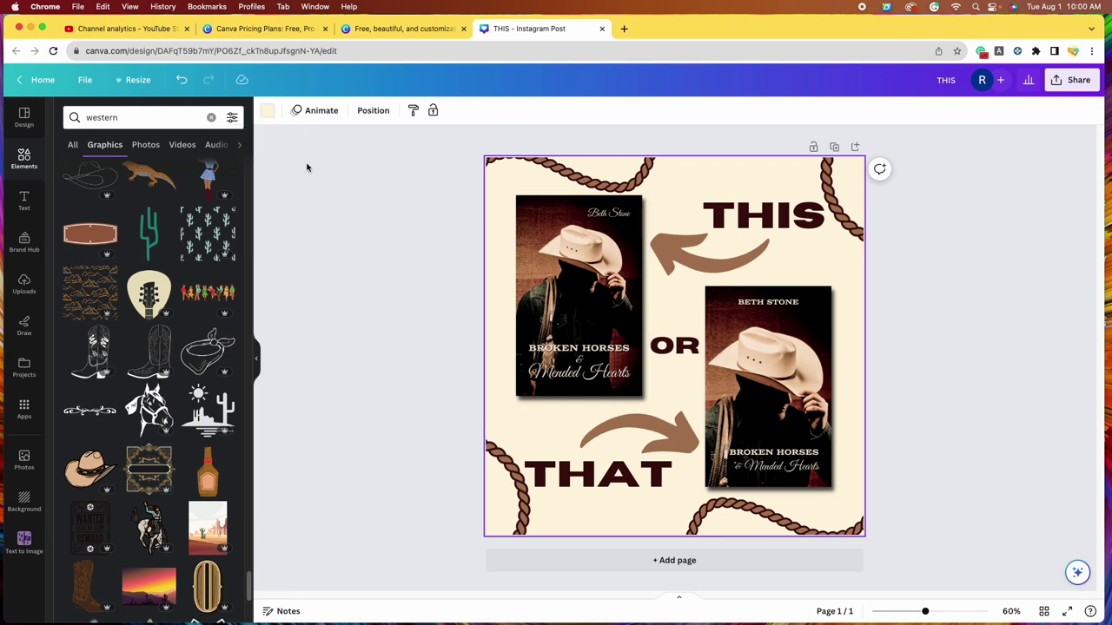
click(268, 116)
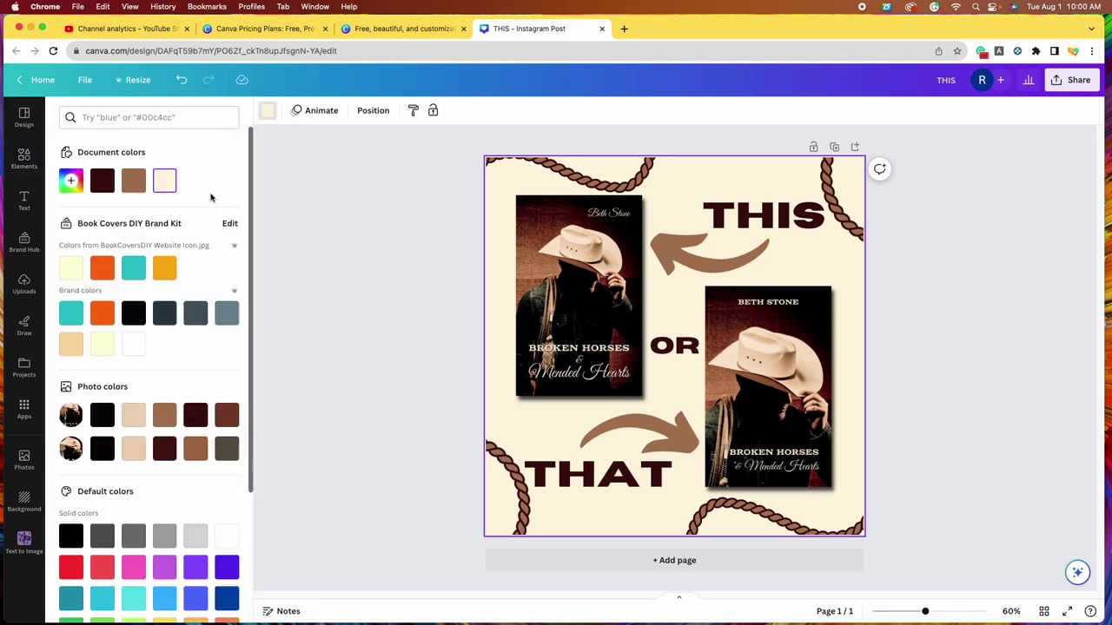
click(71, 181)
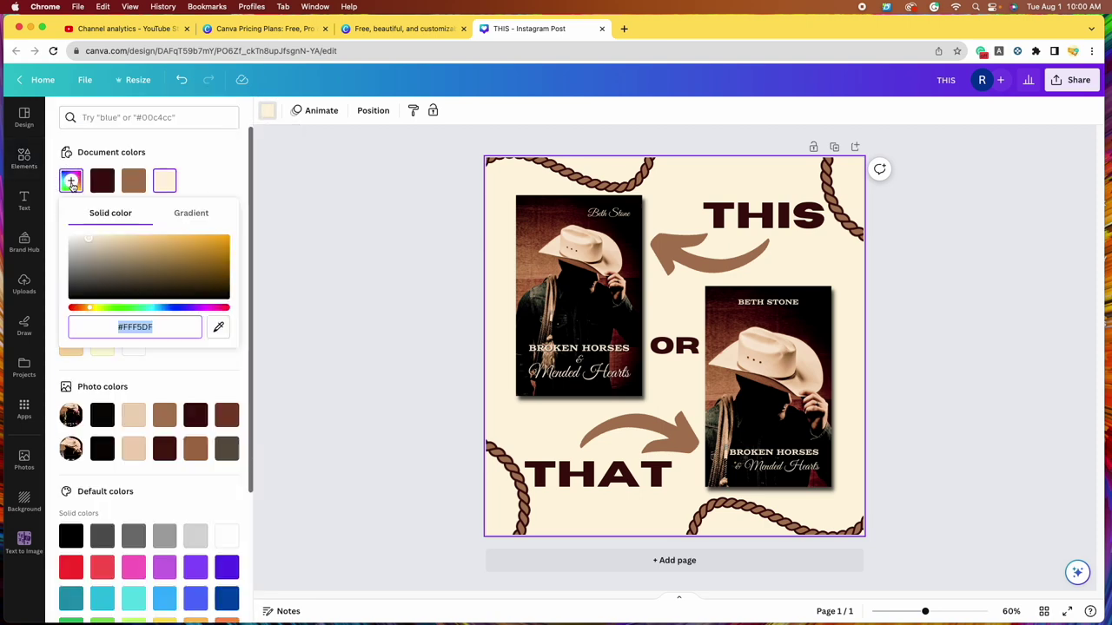
click(218, 328)
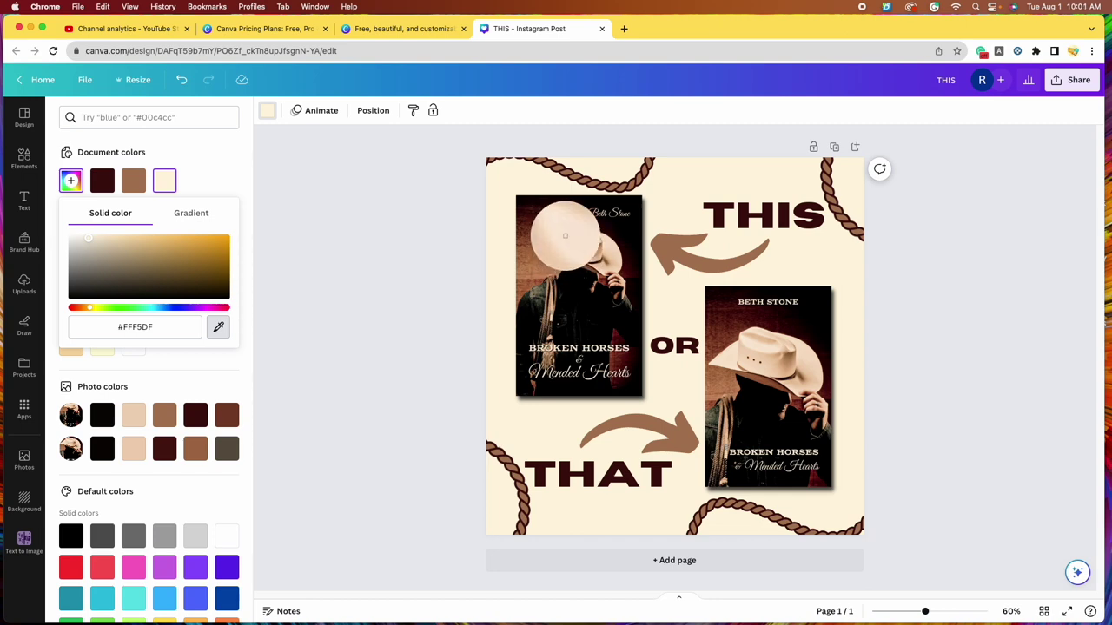
click(565, 236)
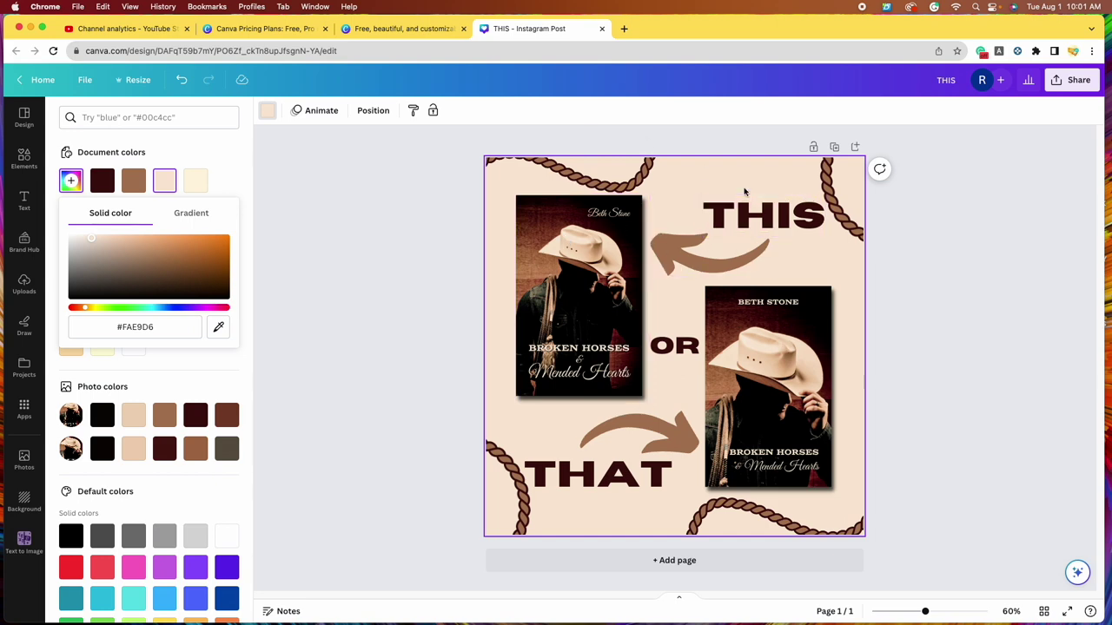
click(377, 213)
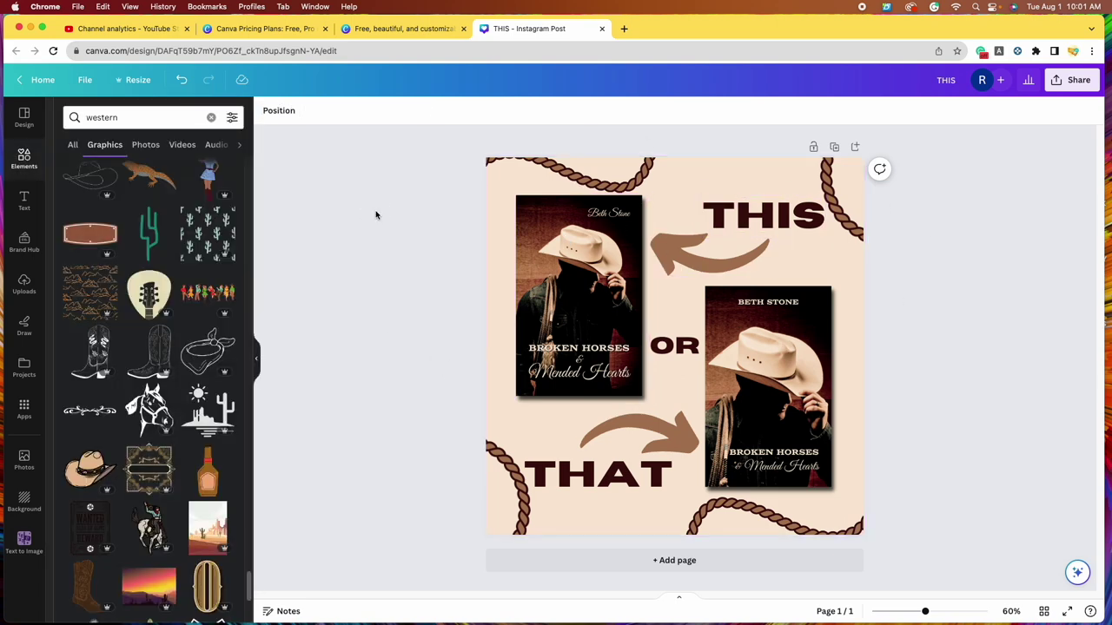
click(185, 84)
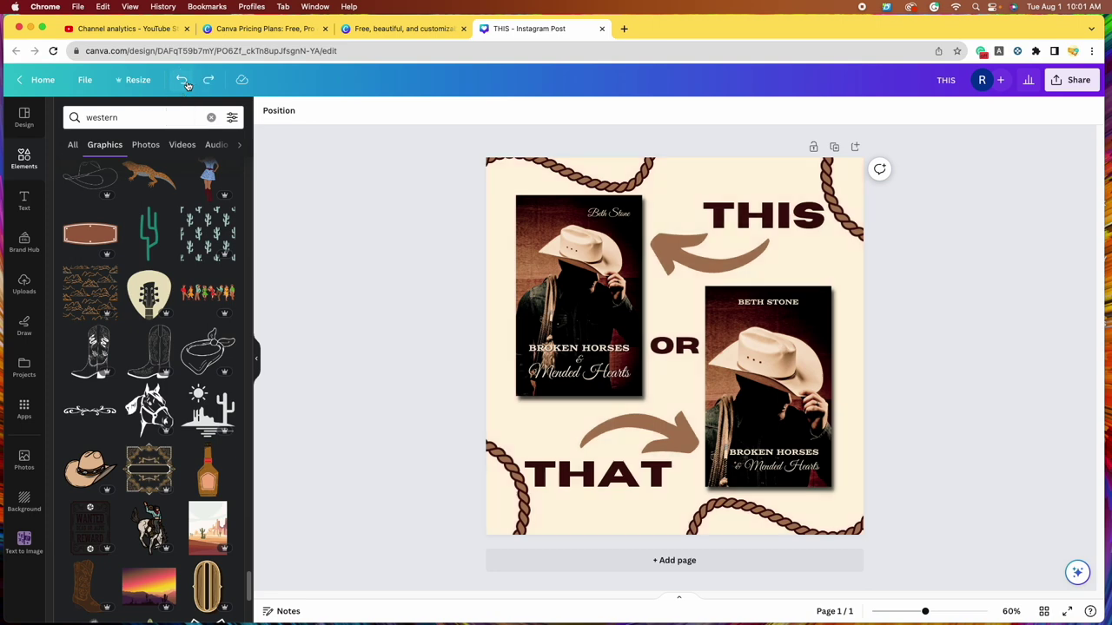
click(210, 83)
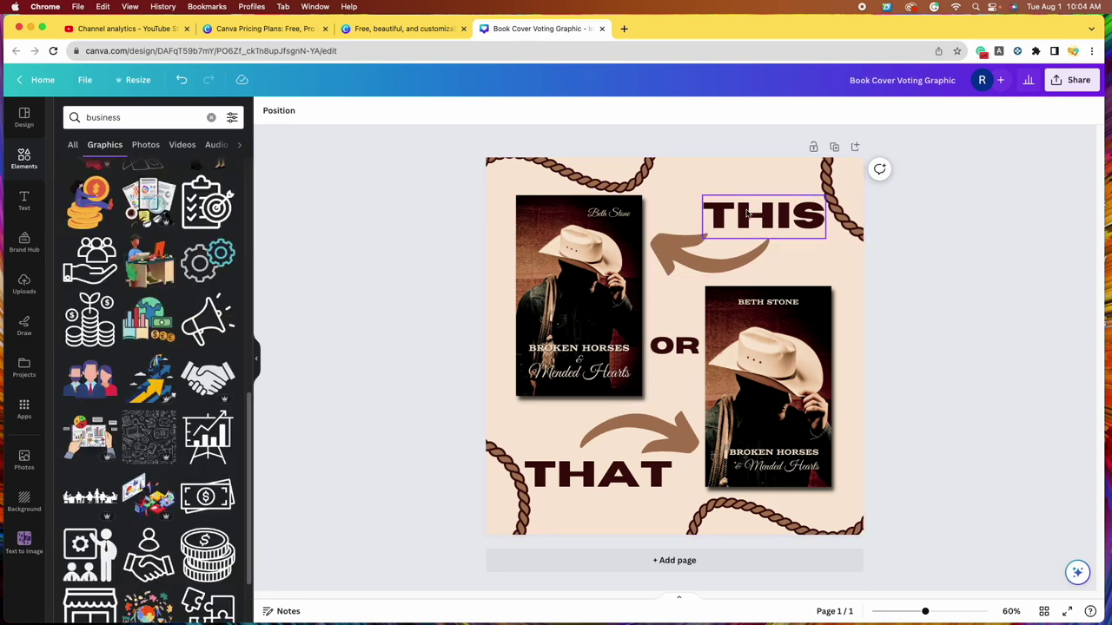
Step: Duplicate the OR text, move the copy to the first cover's upper-left corner and change its wording to A
click(683, 350)
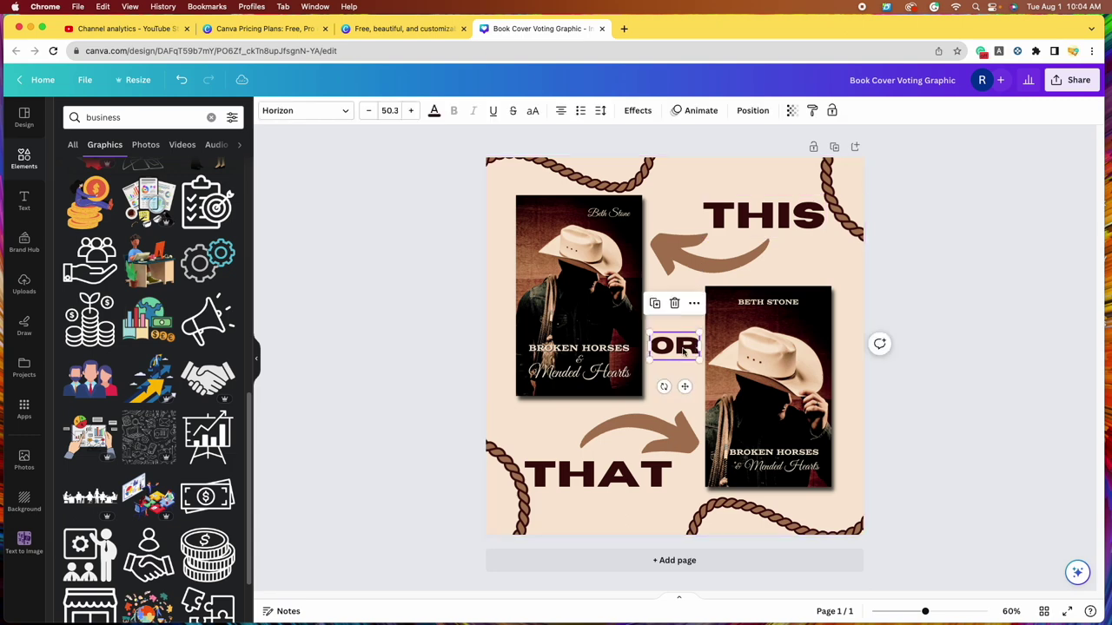
click(655, 303)
drag(678, 349, 514, 220)
double_click(503, 217)
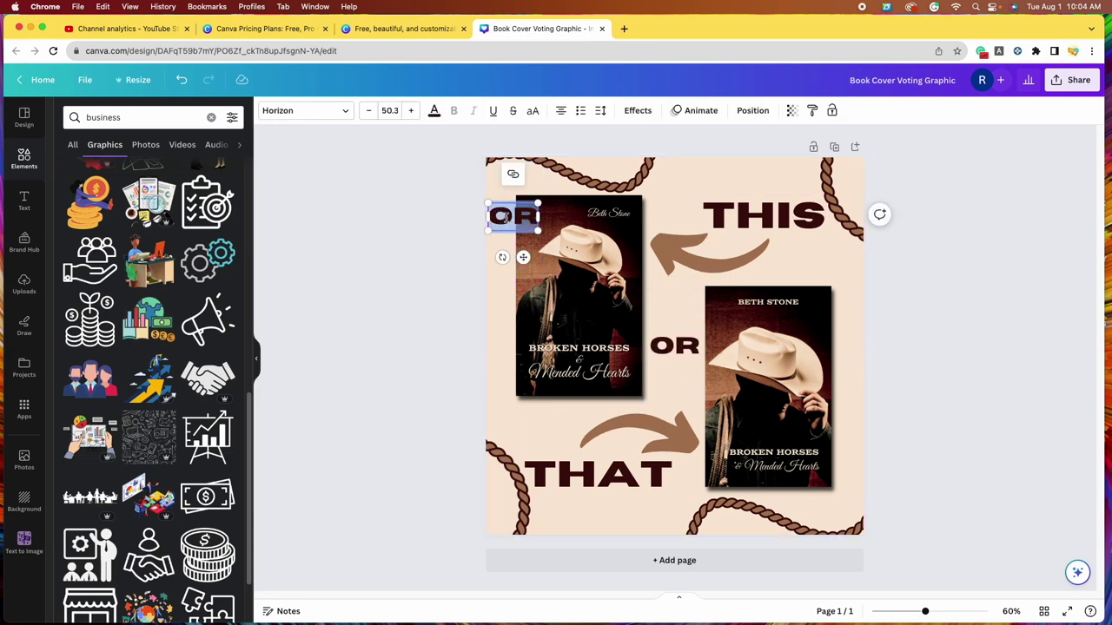
text(A)
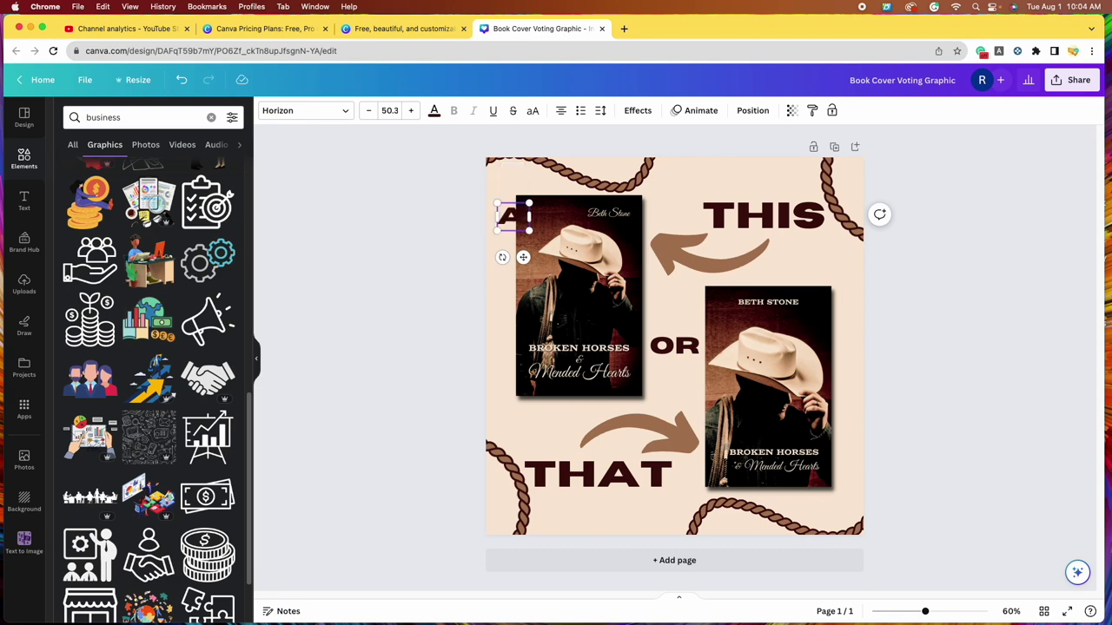
Step: Shrink the A label to size 33 at the first cover's lower-left corner, and place a duplicate reading B at the second cover's lower-right corner
drag(527, 203, 850, 478)
drag(849, 477, 848, 478)
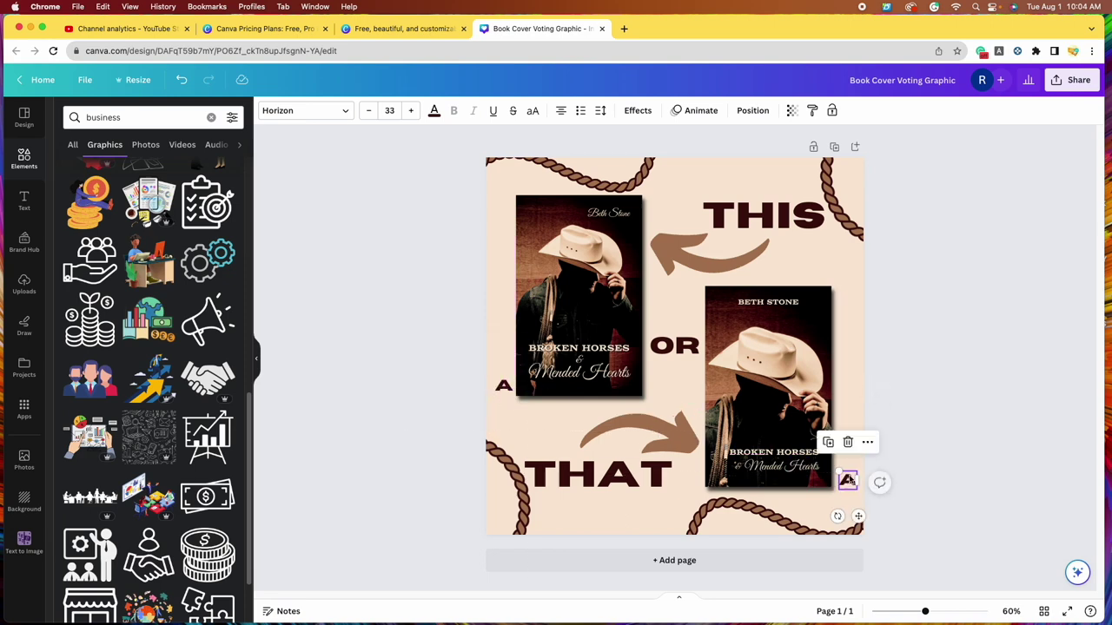
text(B)
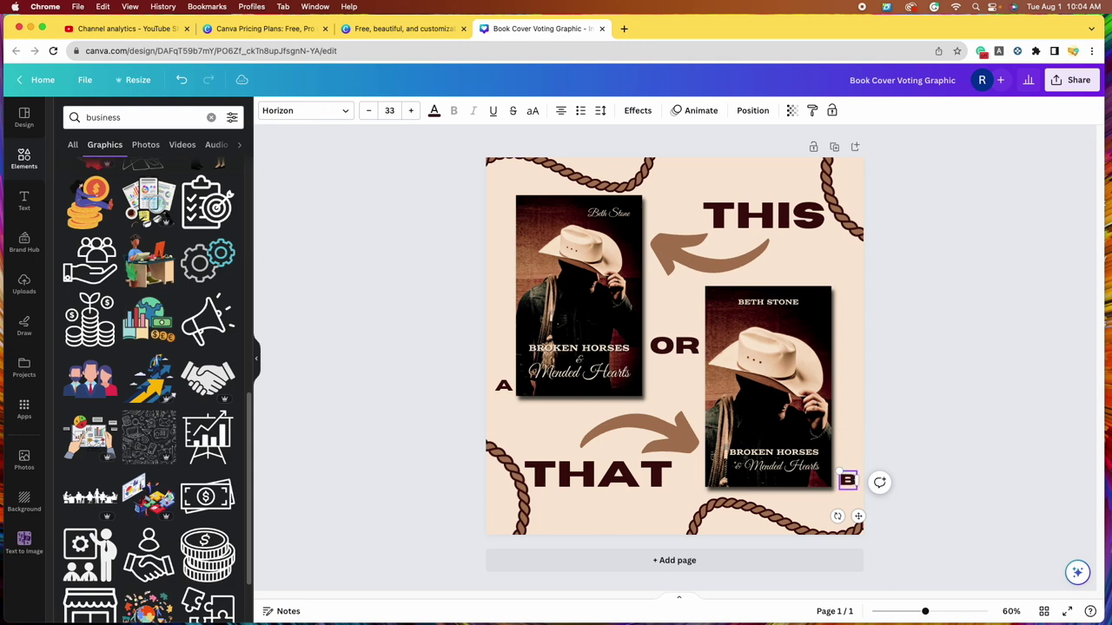
click(886, 412)
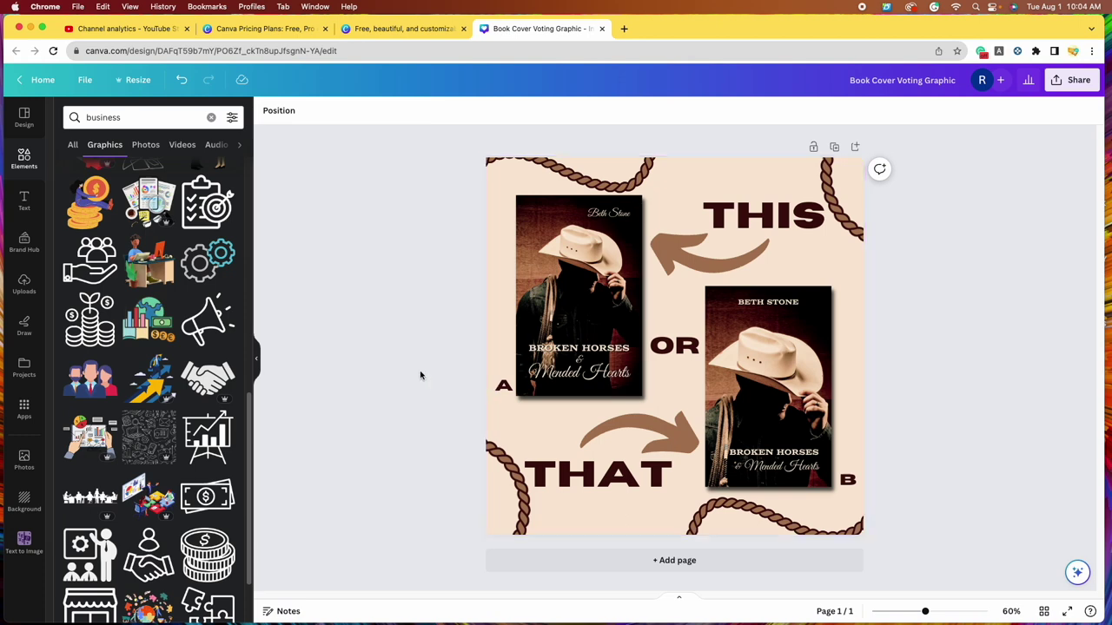
Step: Download the design as a PNG at 1,080 × 1,080 px and open the downloaded file in Preview
click(1079, 80)
click(944, 373)
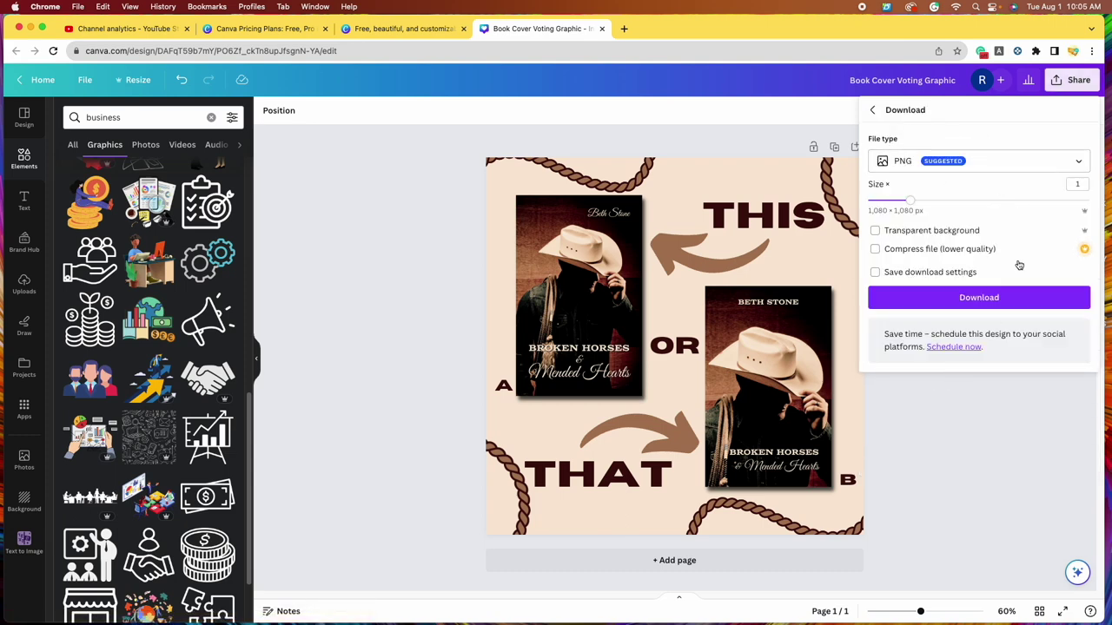
click(999, 299)
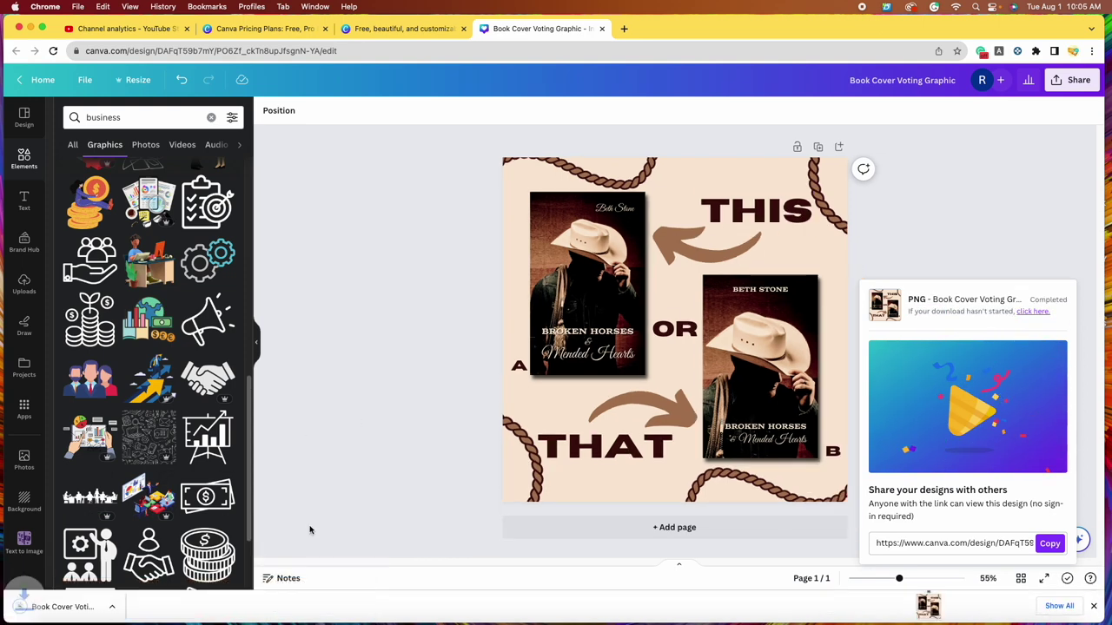
click(65, 611)
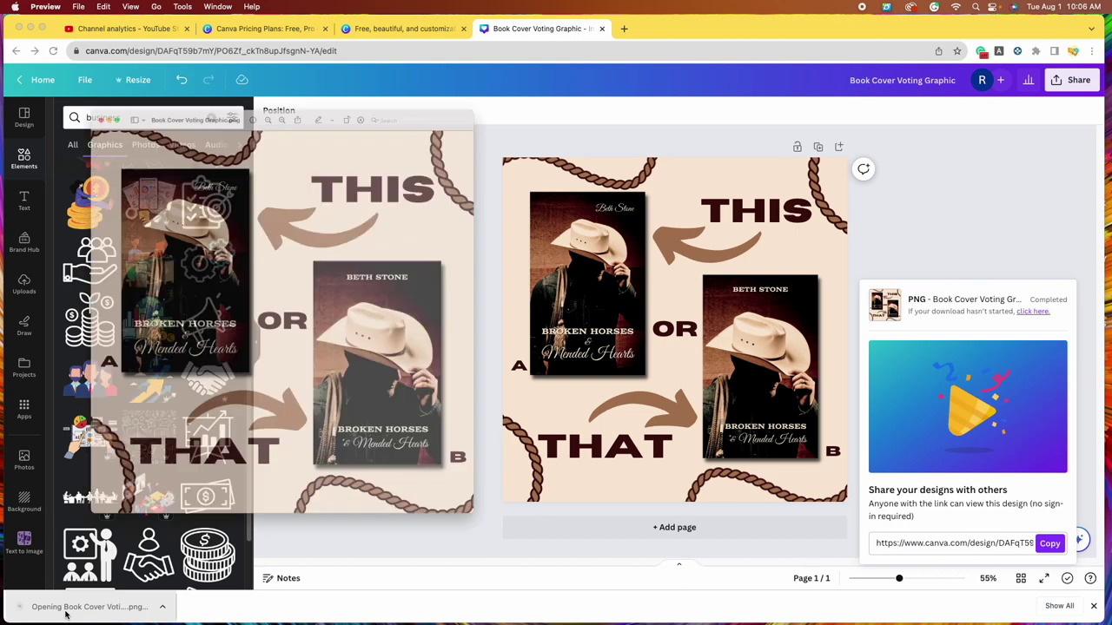